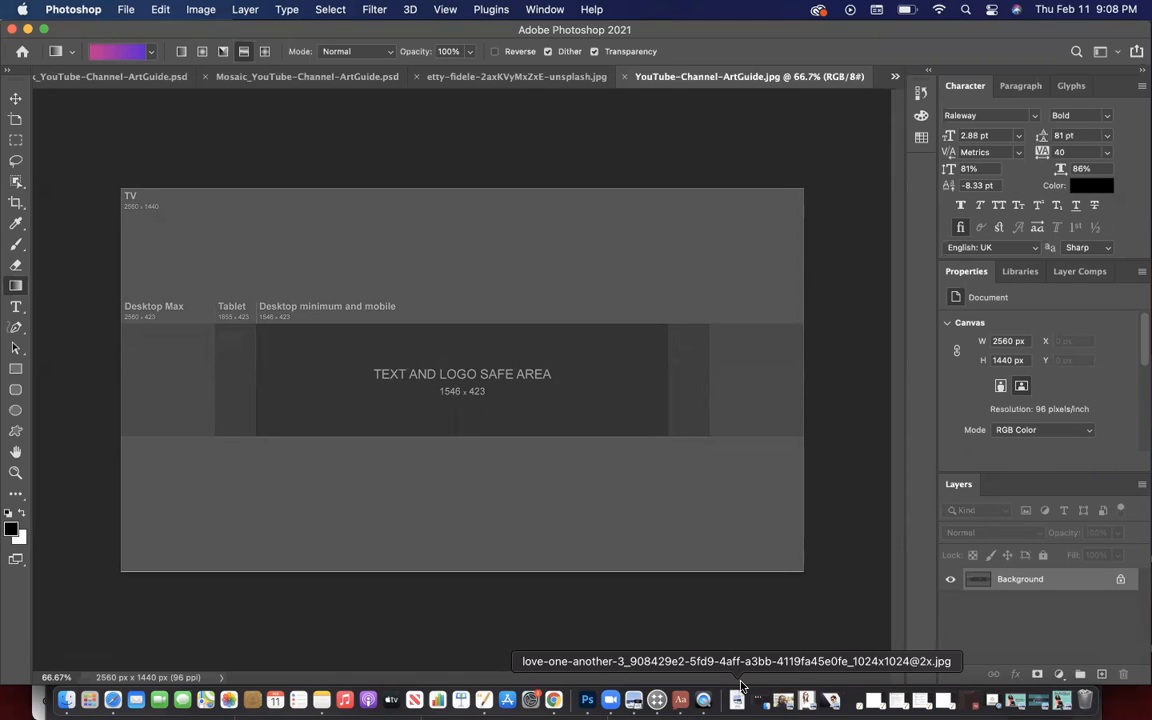
Step: View the finished Mosaic and Bright-Pink channel art examples, and return to the YouTube-Channel-ArtGuide.jpg template
click(325, 77)
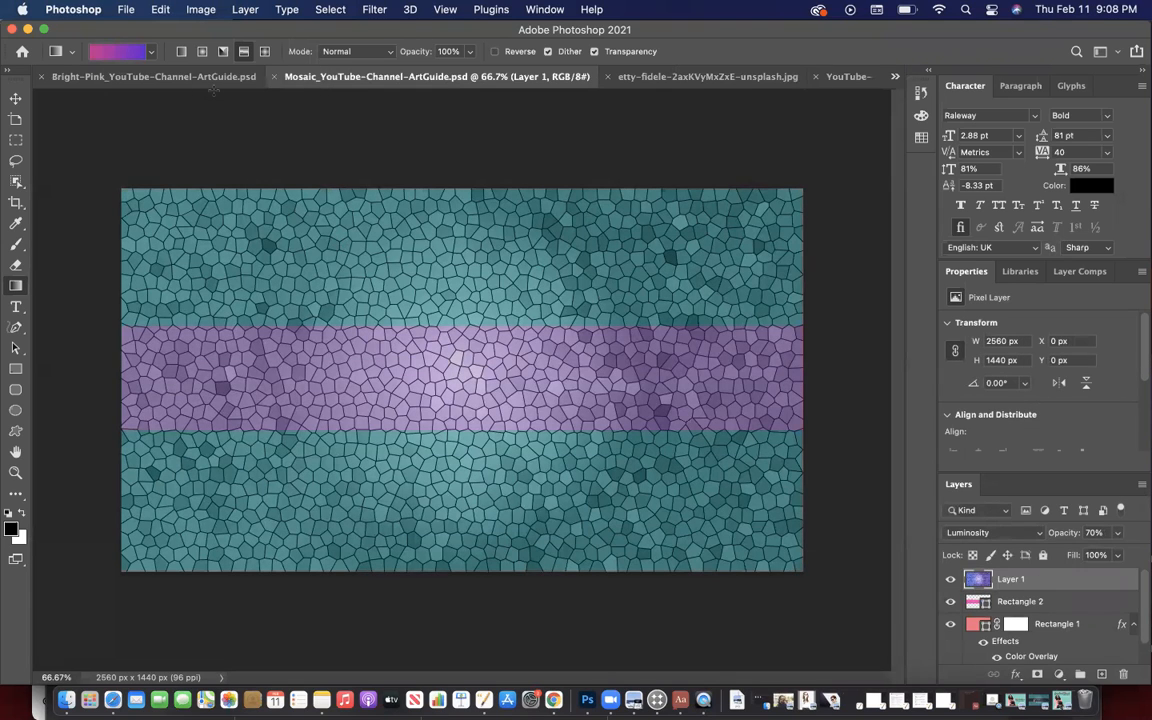
click(188, 74)
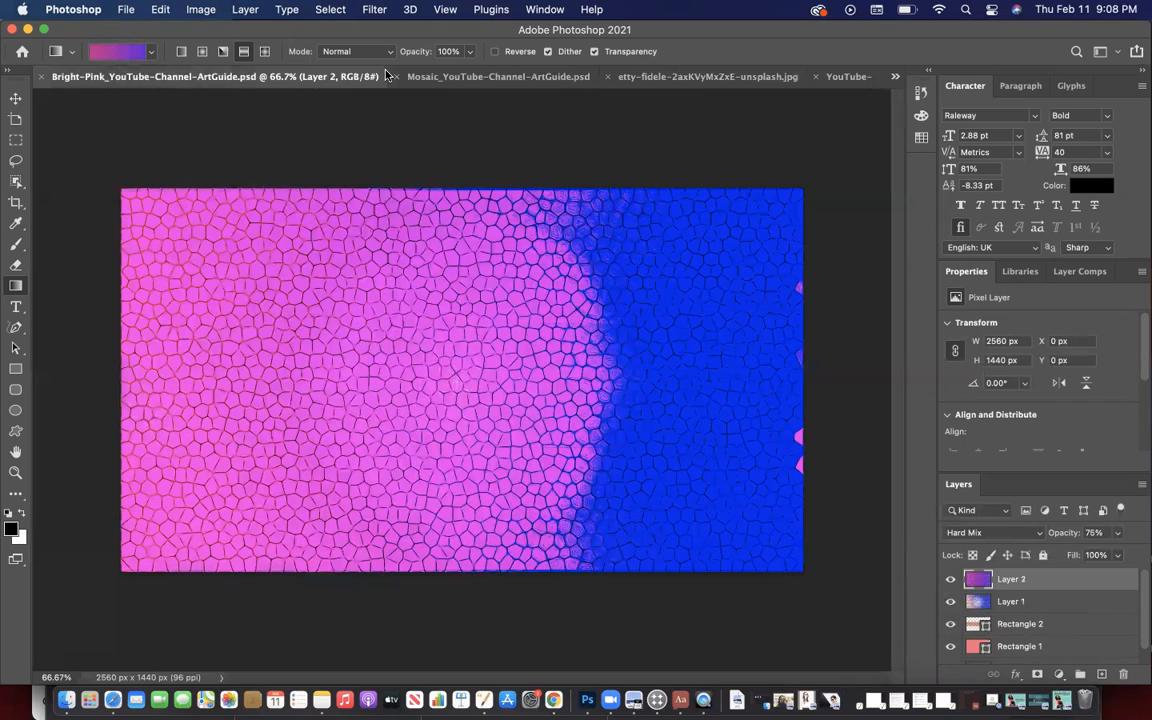
click(848, 78)
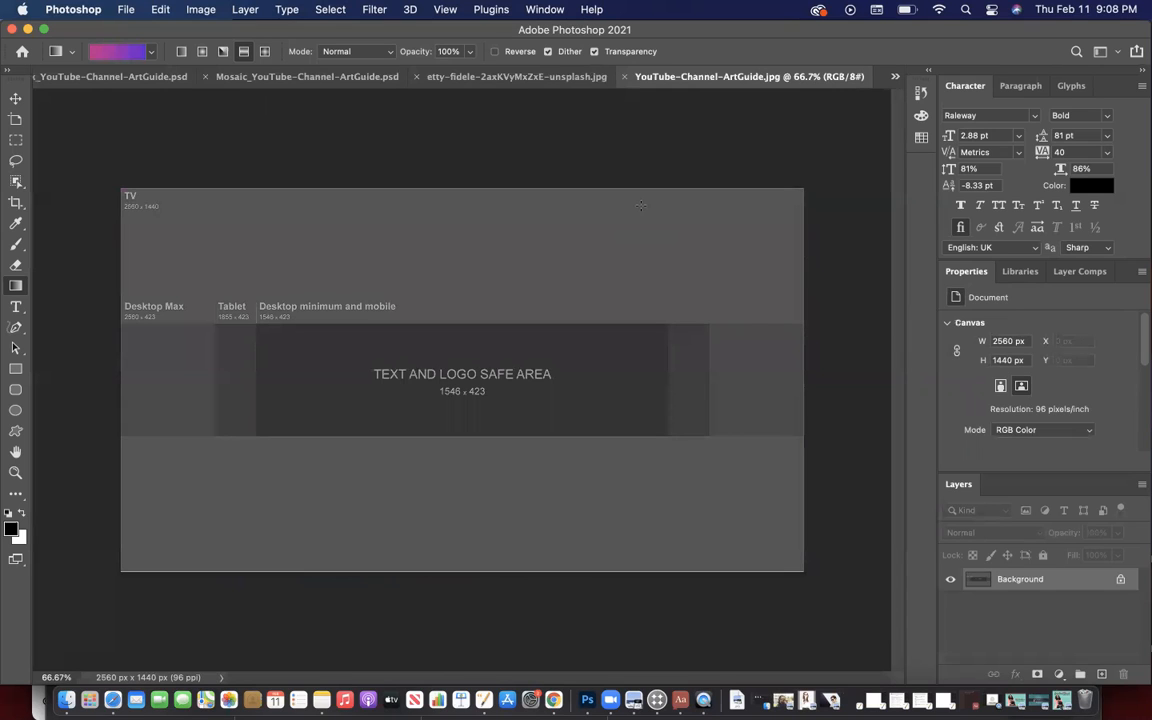
click(124, 10)
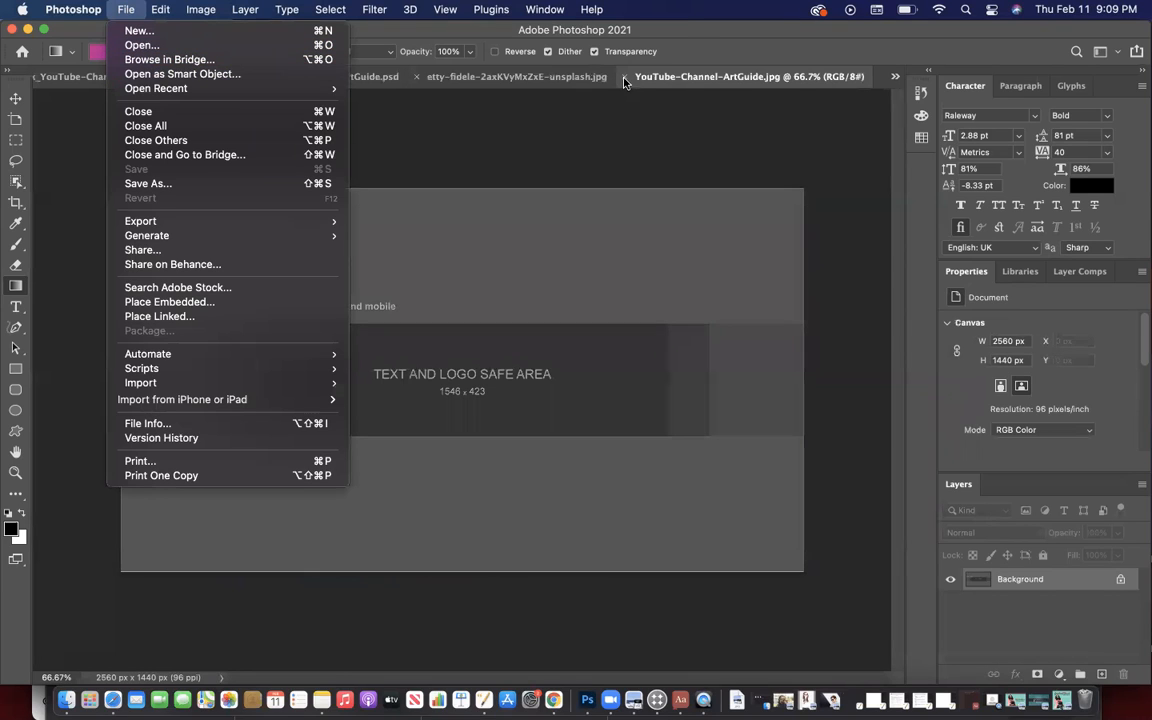
click(683, 28)
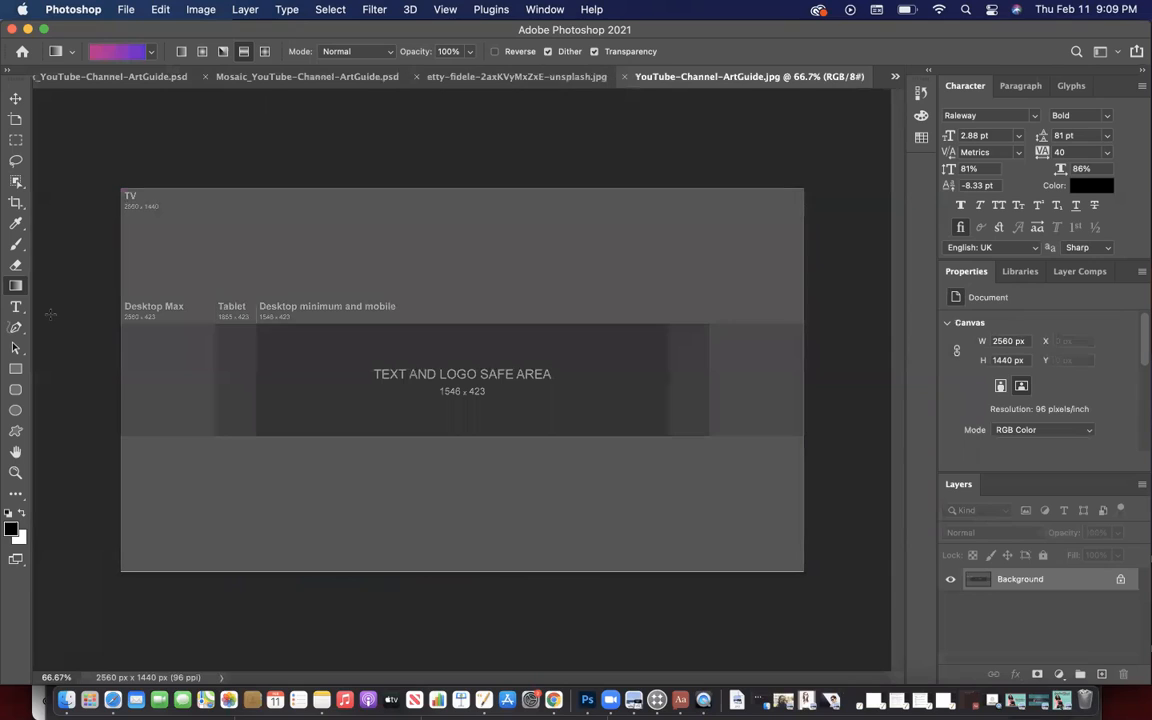
Step: Draw a rectangle over the whole template, about 2550 × 1435 px, and fill it with the recently used salmon pink
click(16, 370)
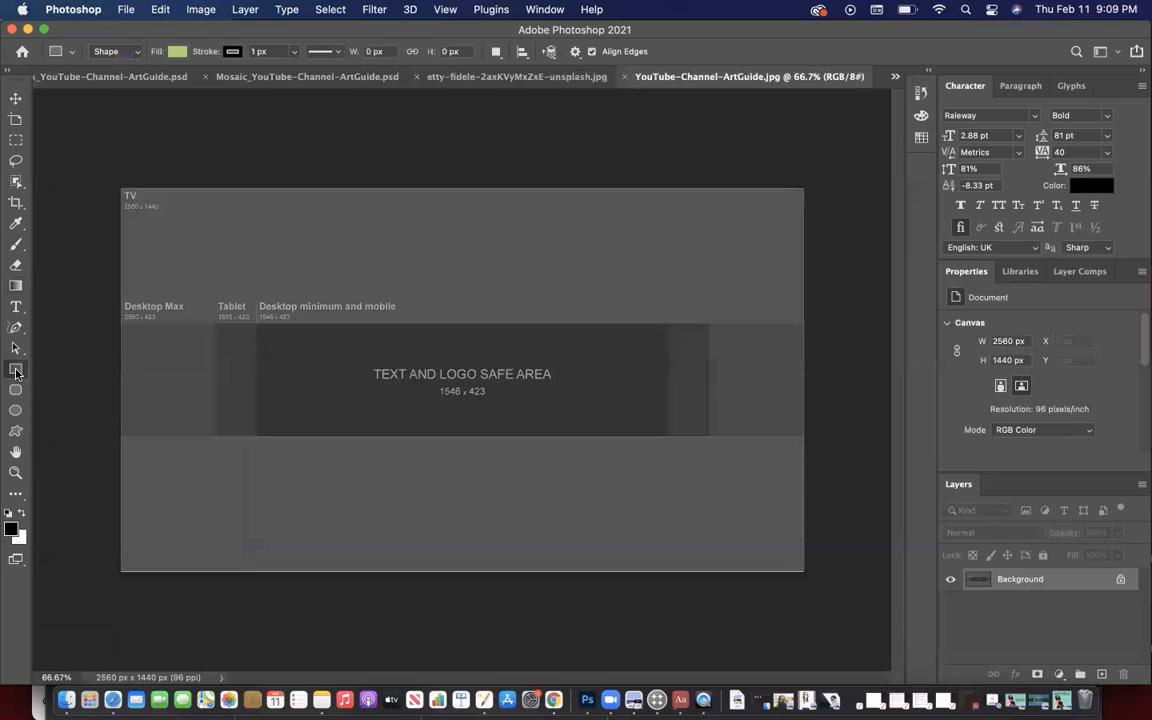
drag(121, 189, 801, 570)
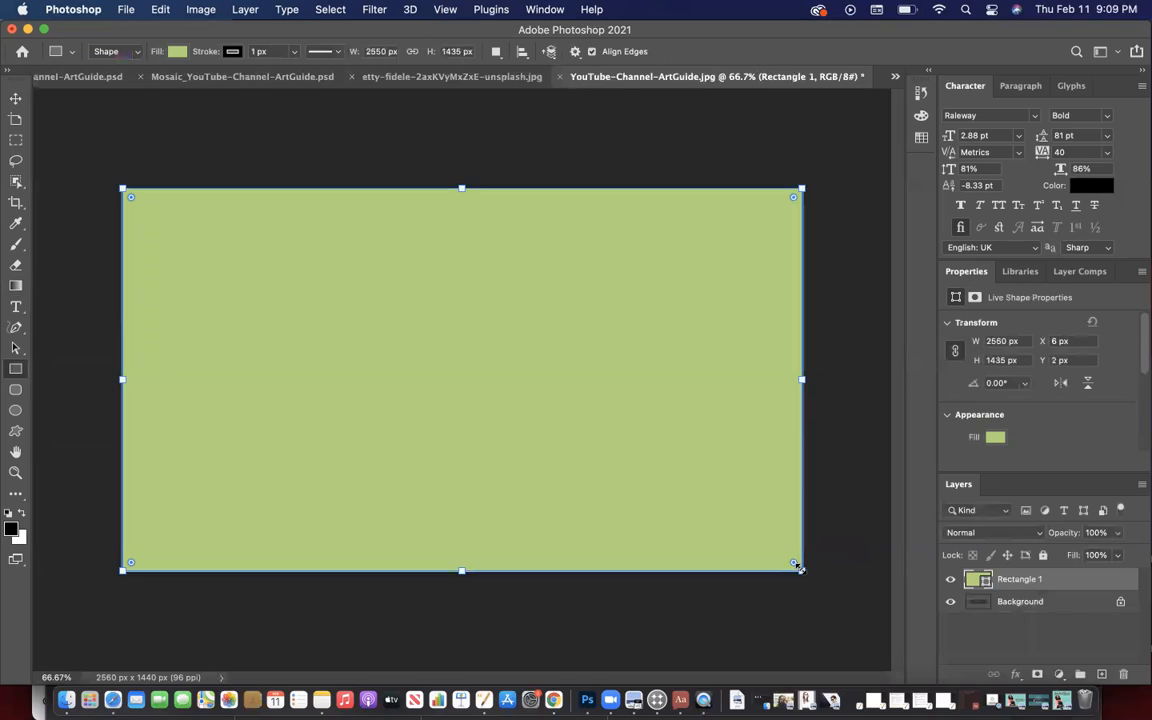
click(990, 437)
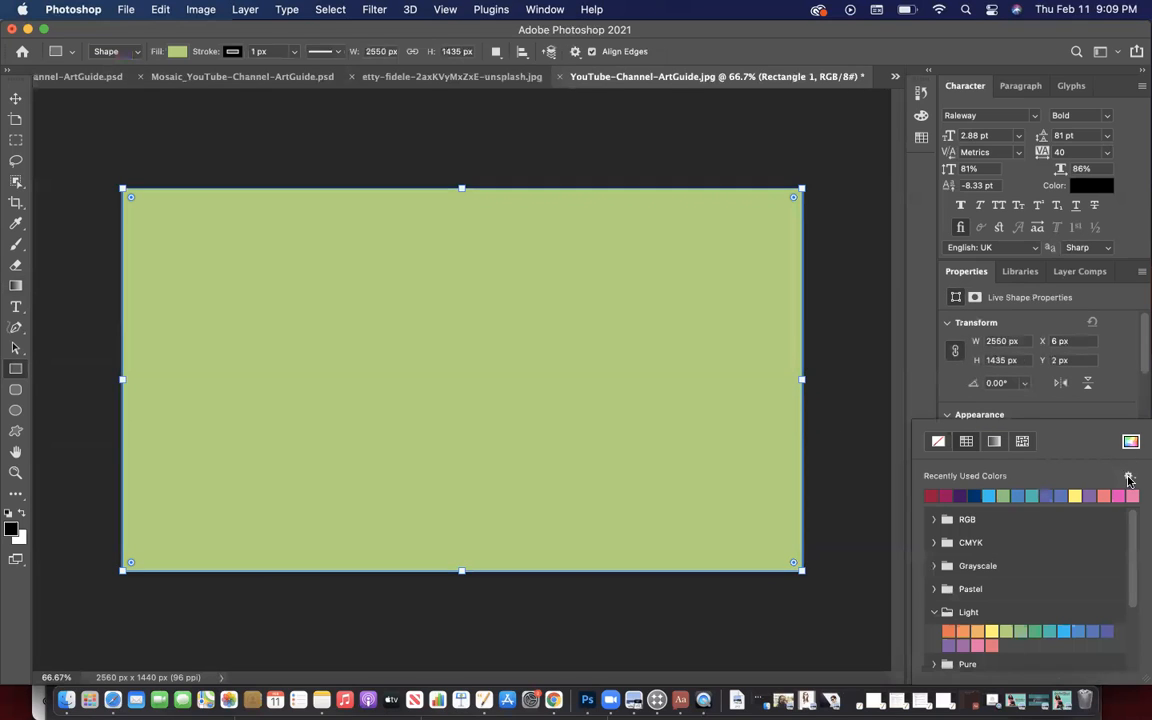
click(1105, 495)
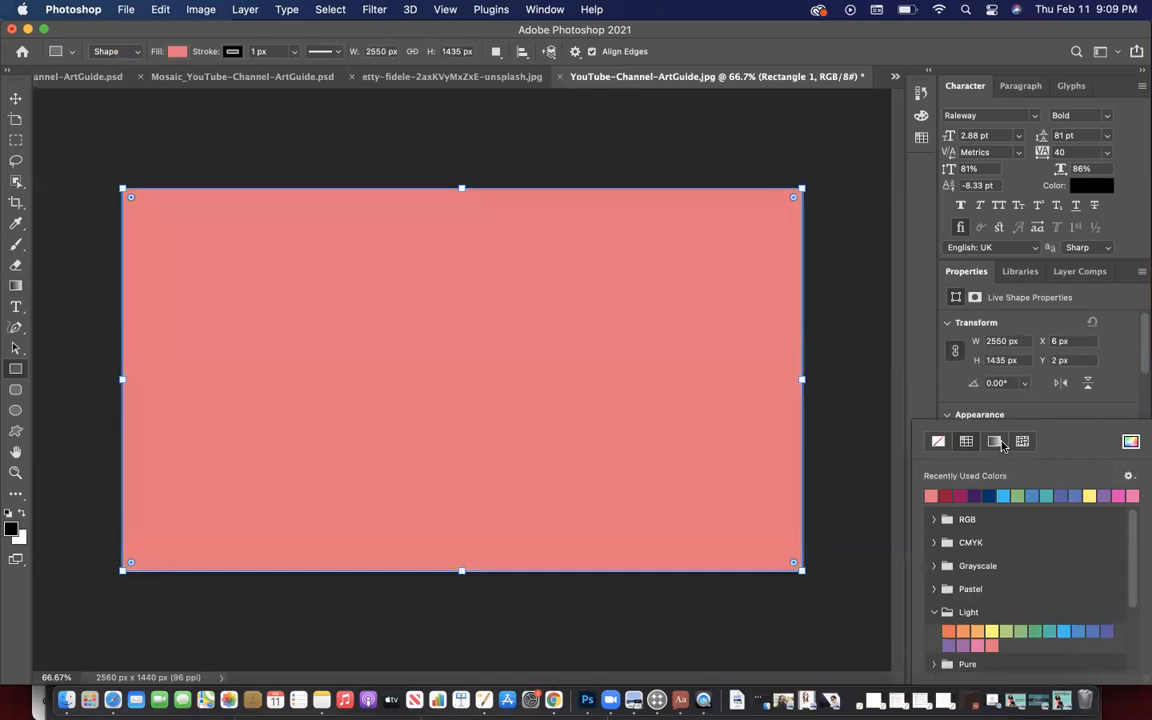
Step: Set the opacity of the salmon full-canvas rectangle to 50%
click(18, 99)
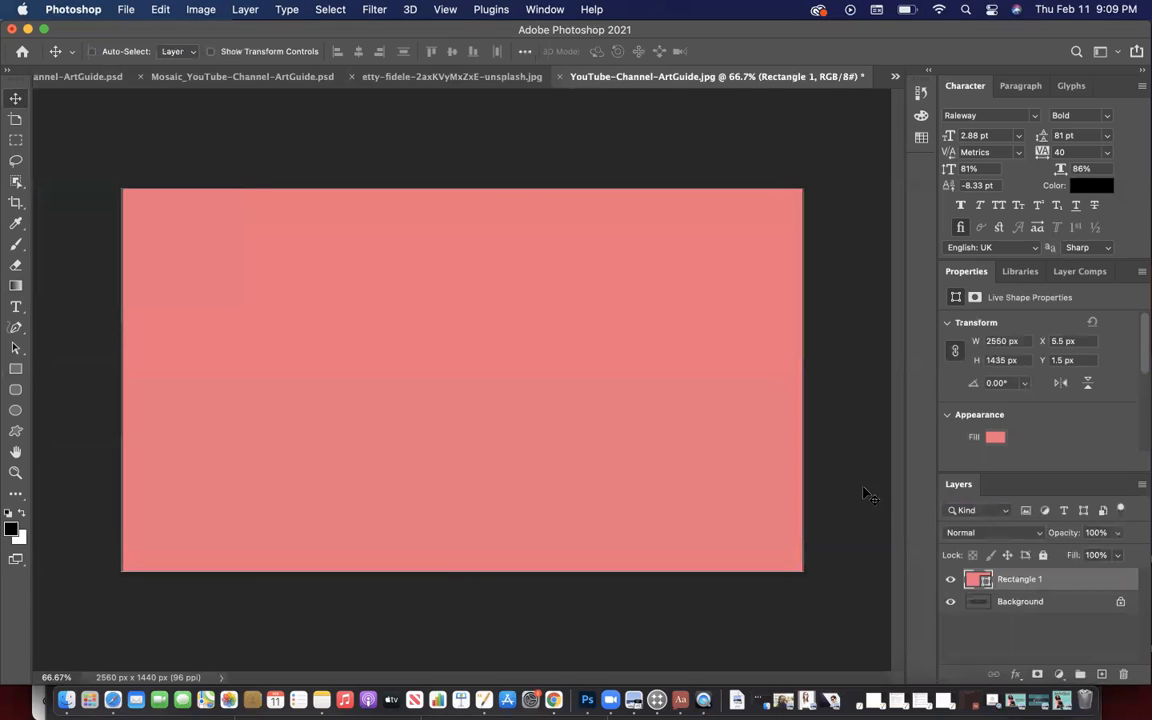
click(1090, 532)
text(50)
key(Return)
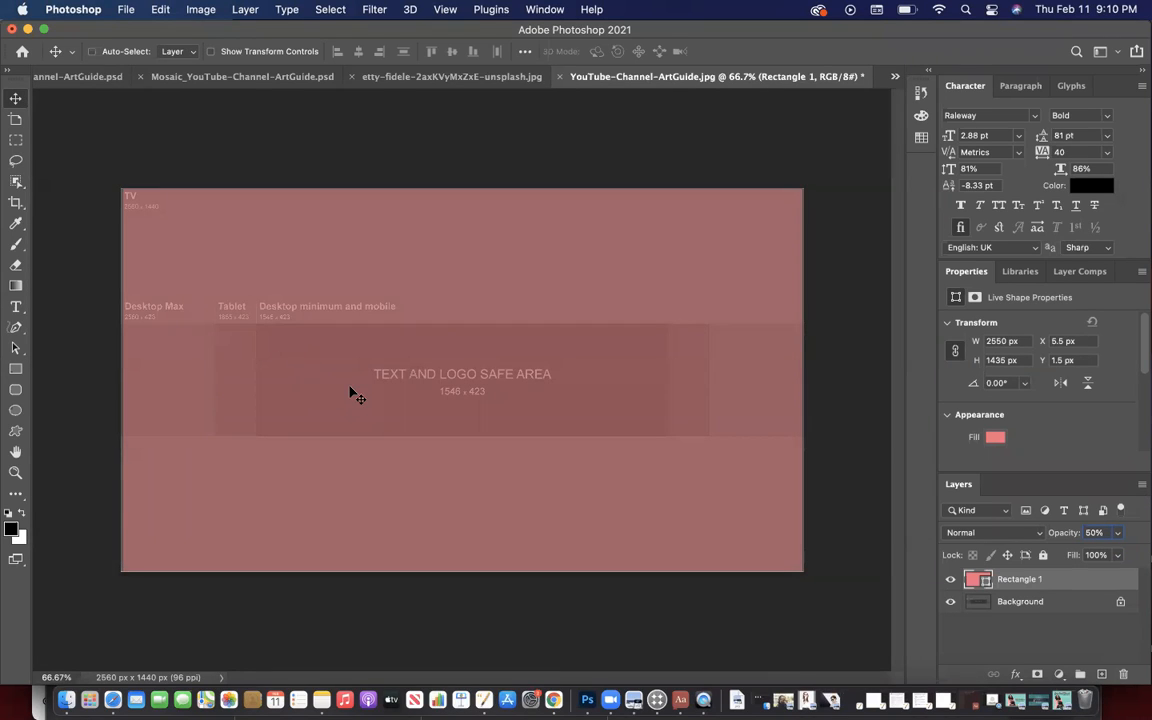
Step: Add a new layer and draw a full-width rectangle, about 2547 × 411 px, over the template's middle safe-area band
click(16, 370)
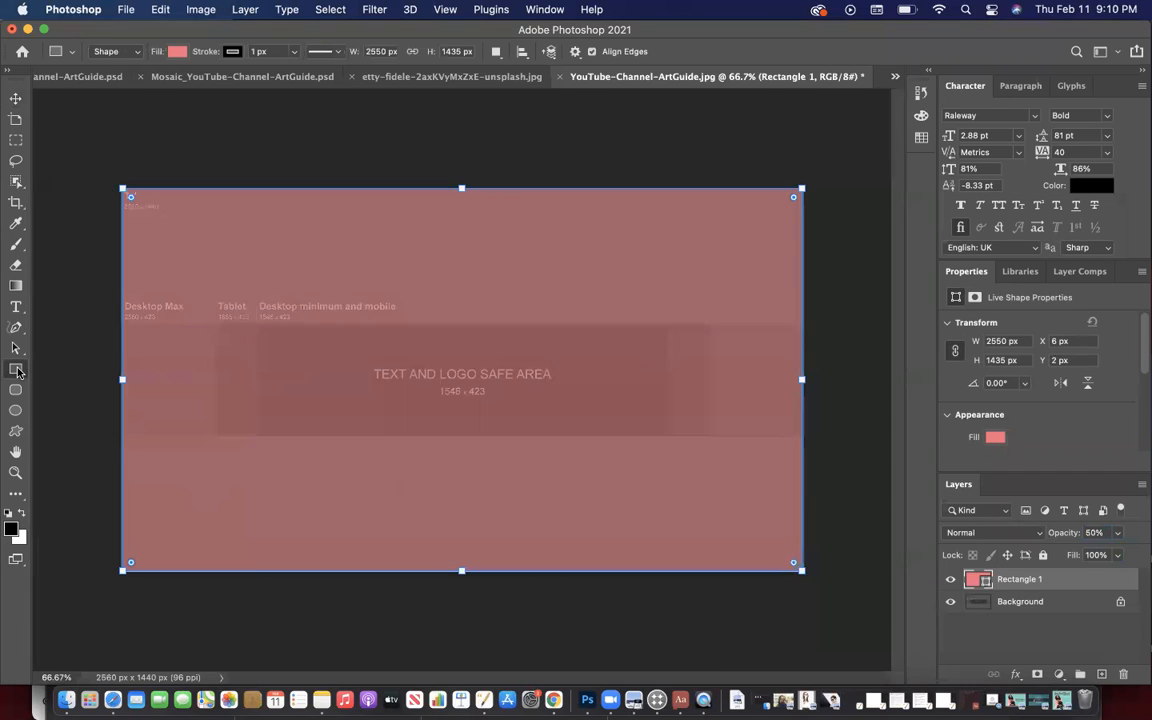
key(v)
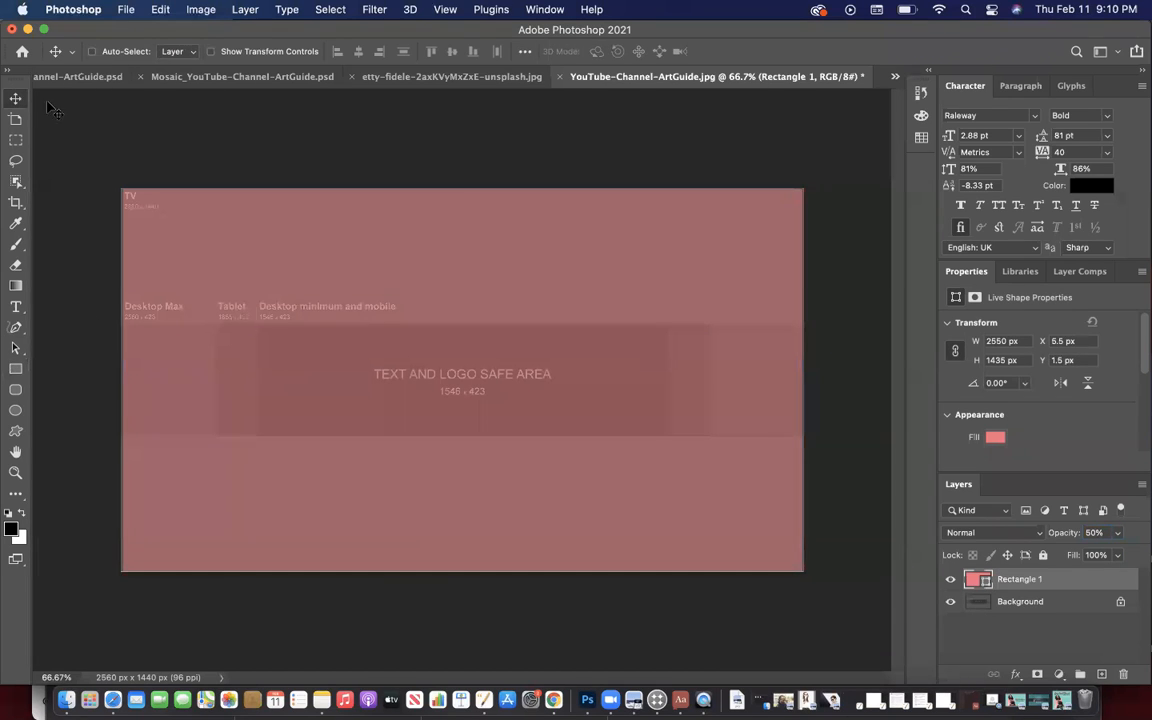
click(1102, 676)
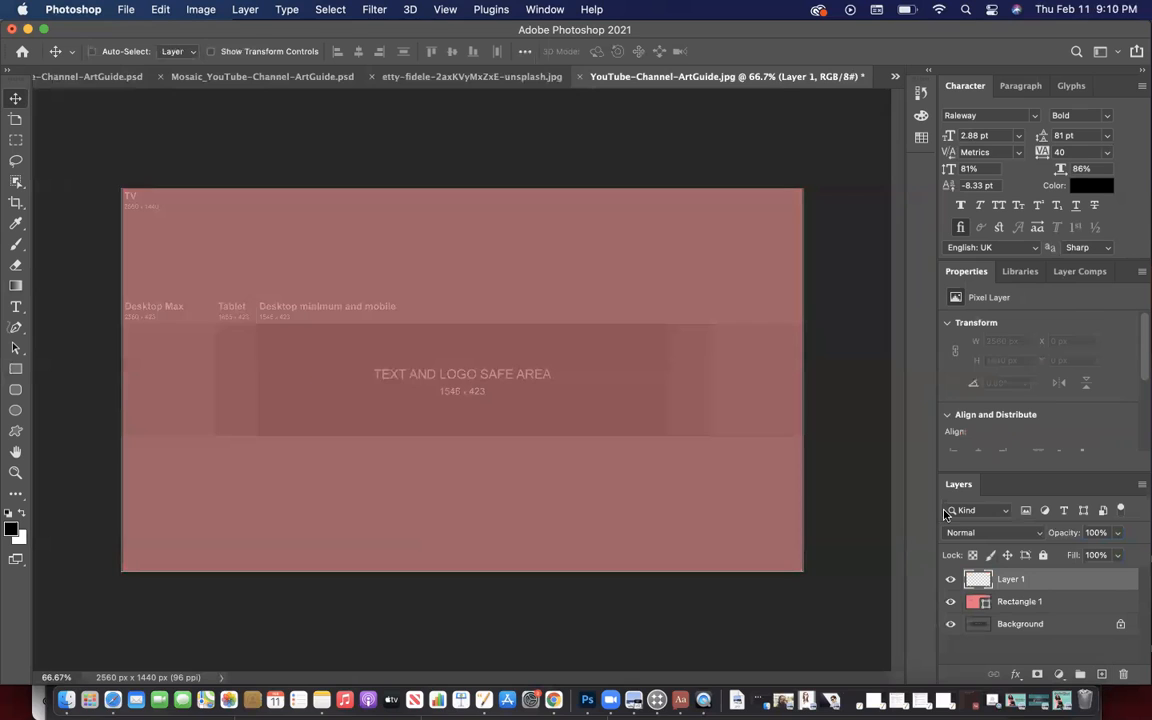
click(15, 368)
drag(124, 325, 801, 436)
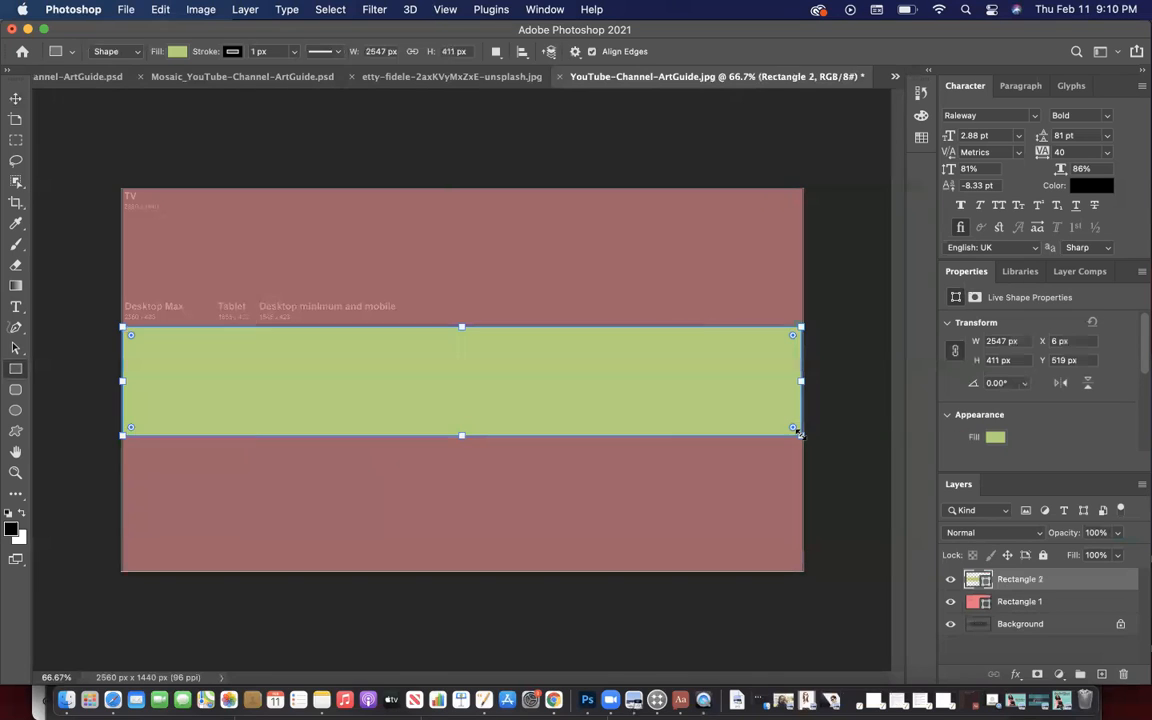
Step: Try pastel violet, dark purple and dark magenta fills on the middle band rectangle, and settle on the pinkish purple Light swatch
click(996, 440)
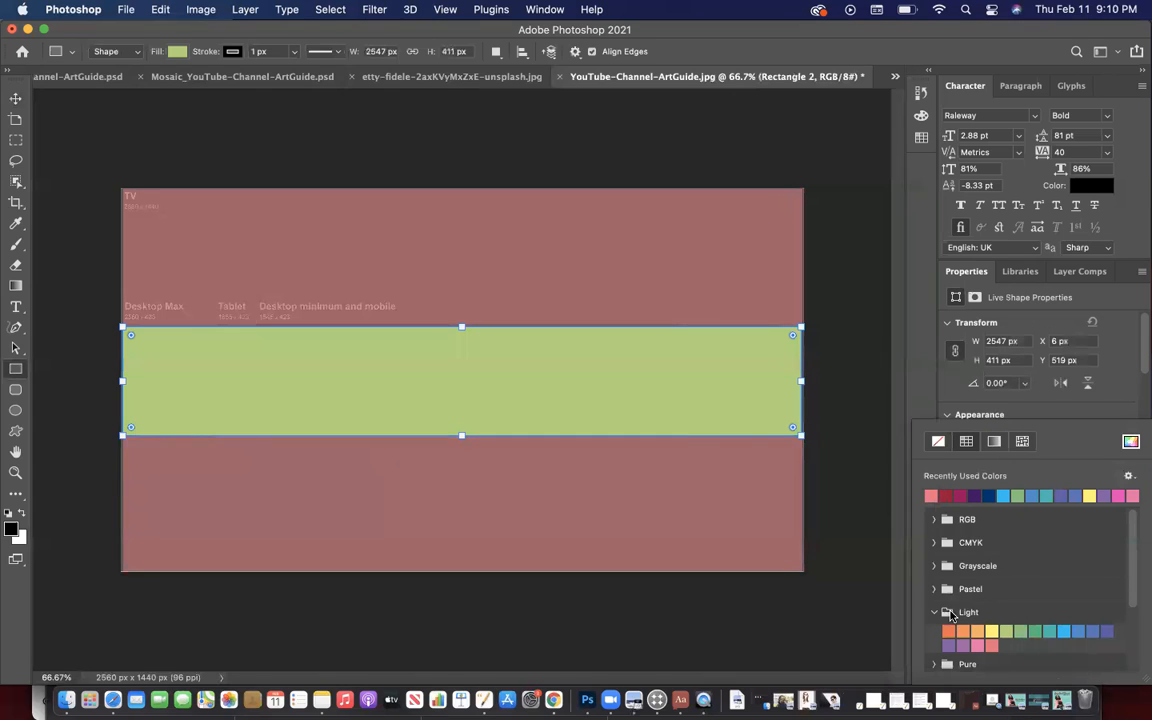
click(933, 590)
click(935, 590)
click(933, 590)
scroll(960, 590, down, 3)
click(968, 584)
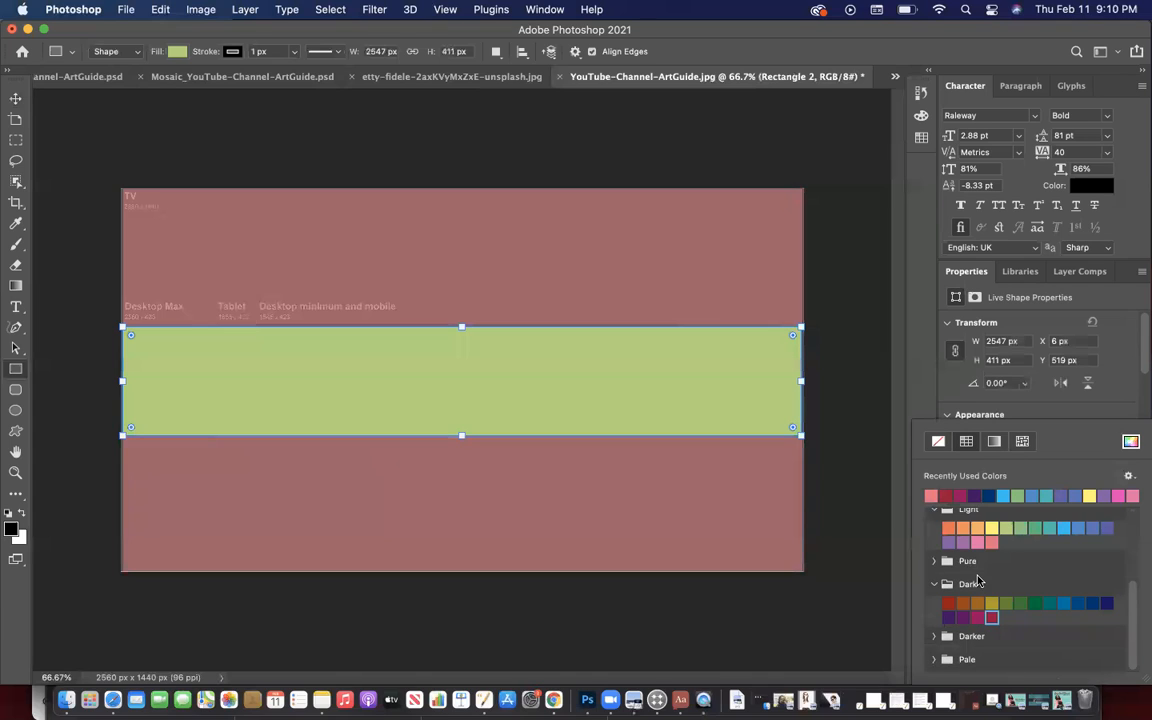
scroll(975, 590, up, 2)
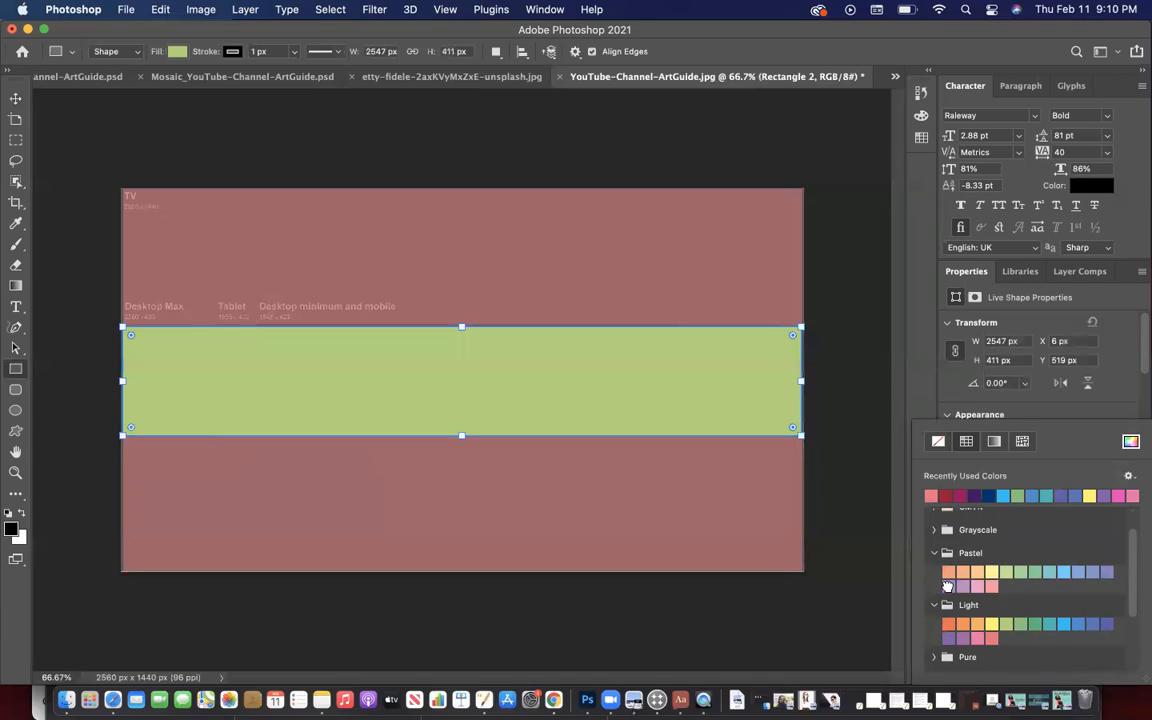
click(948, 587)
scroll(948, 587, down, 2)
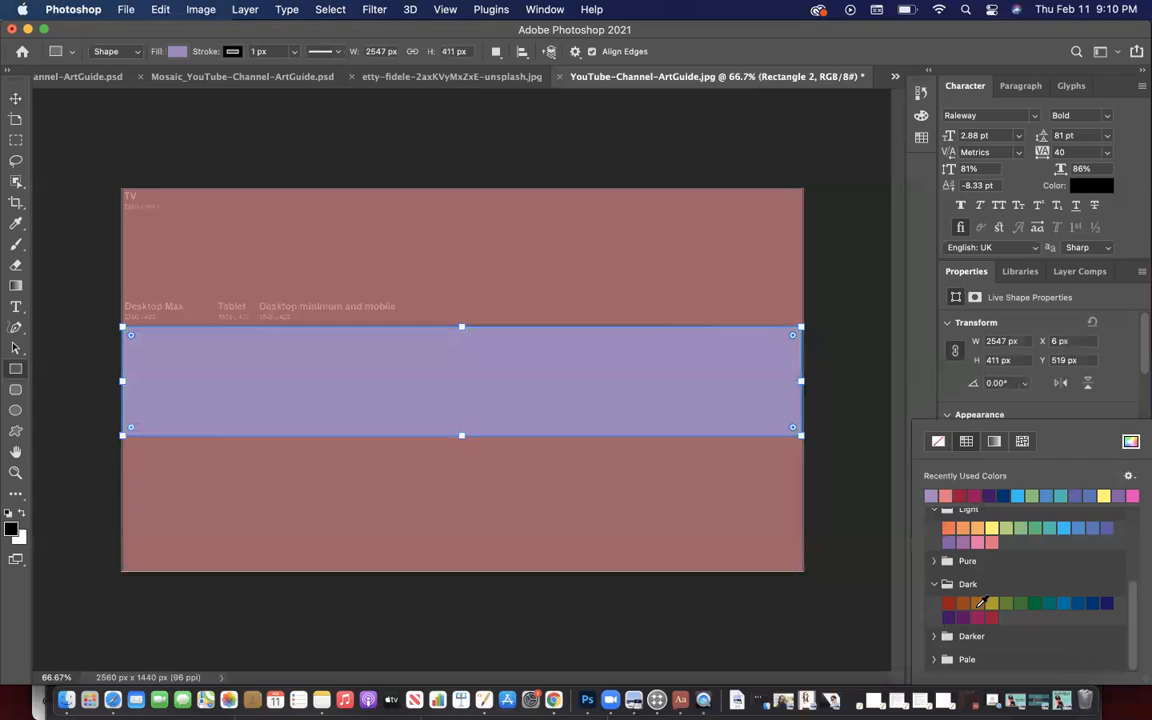
click(950, 617)
click(977, 617)
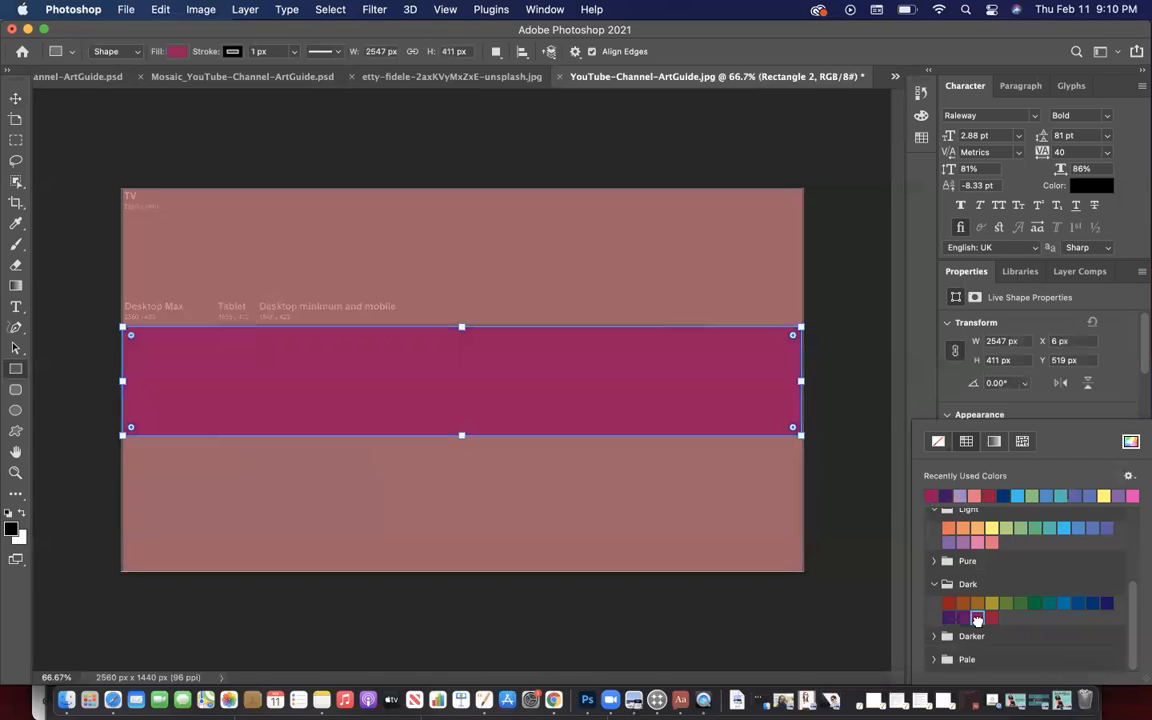
scroll(975, 595, up, 1)
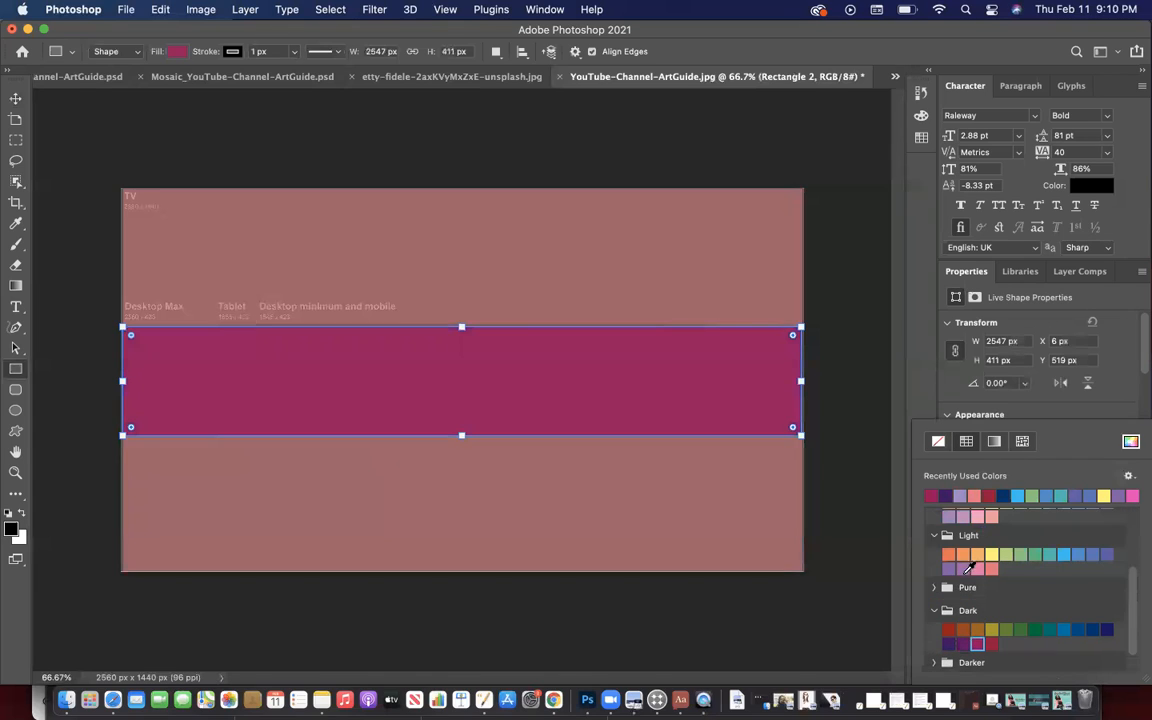
click(962, 569)
scroll(960, 572, up, 2)
scroll(960, 573, up, 1)
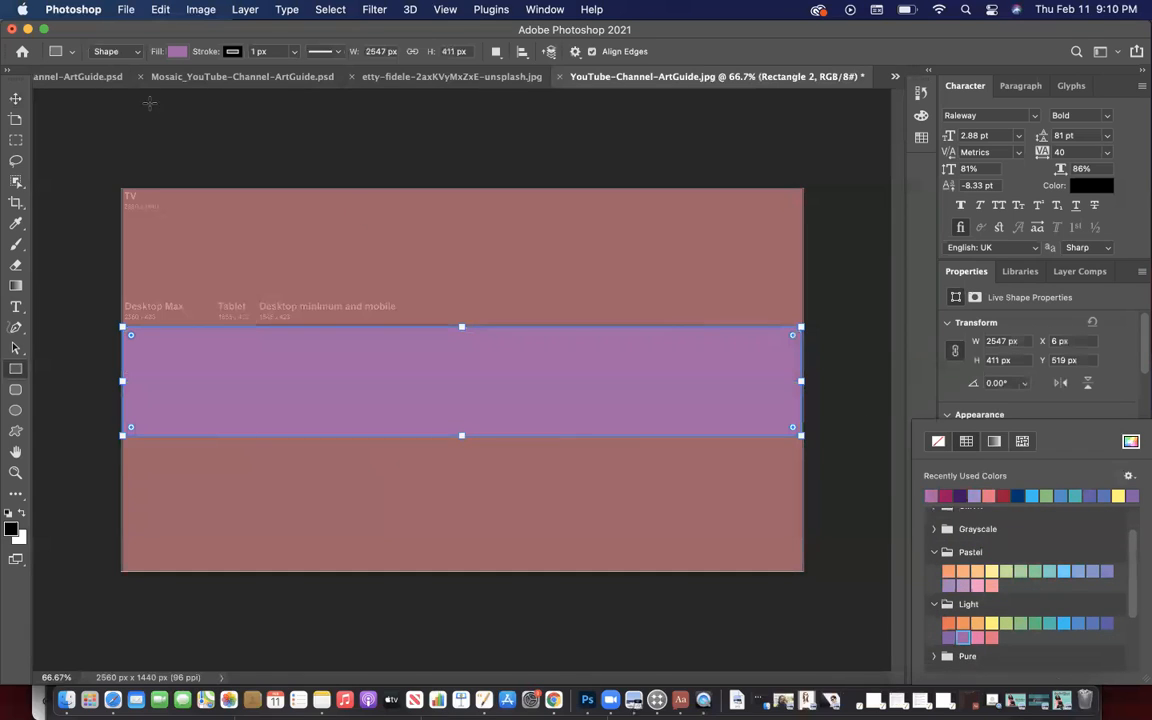
Step: Try opacities of 50%, 80% and 10% on the purple middle band rectangle
click(15, 100)
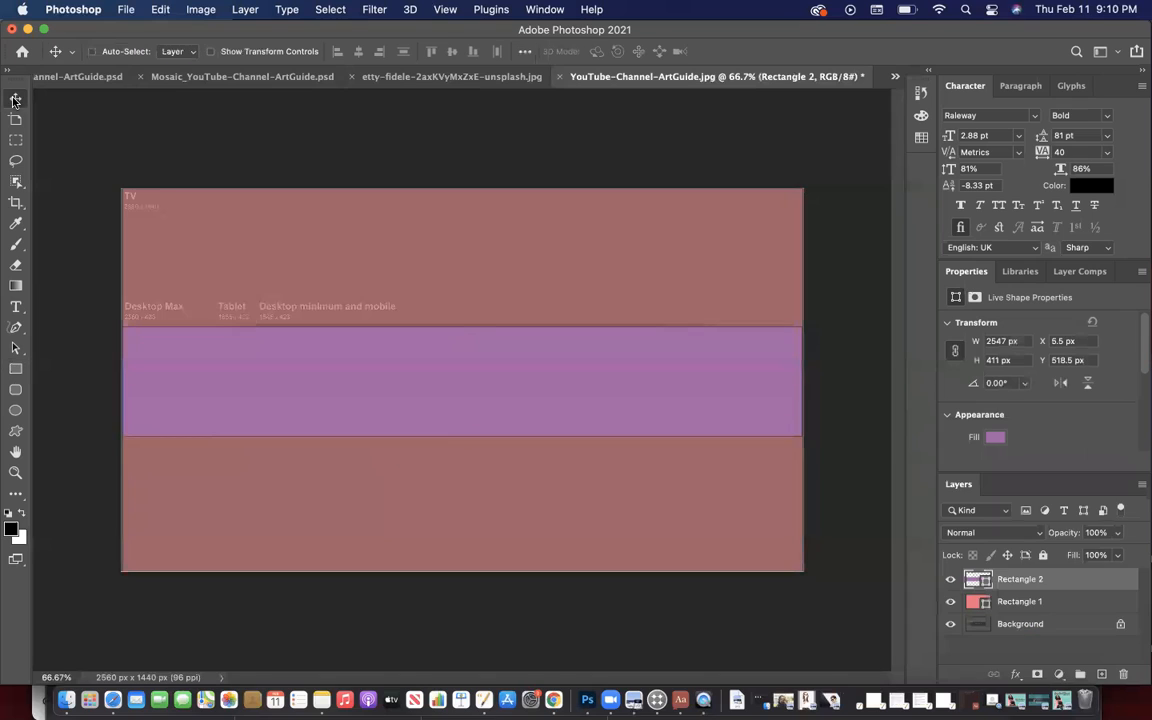
click(1090, 532)
text(0)
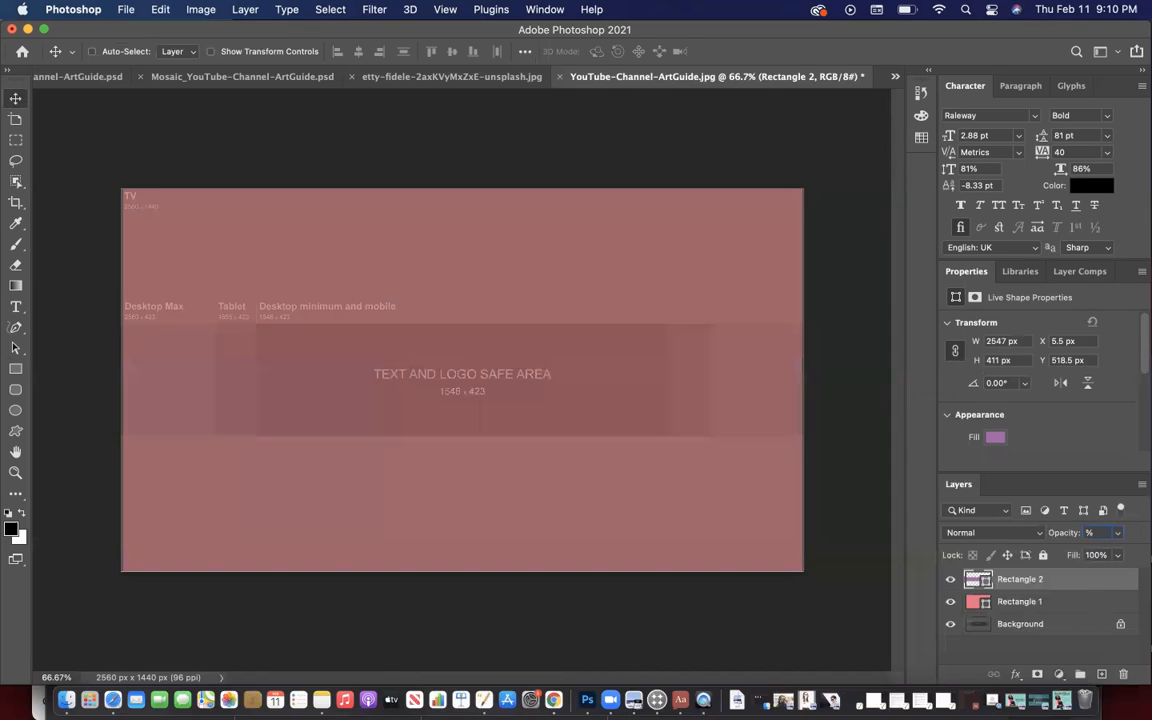
text(50)
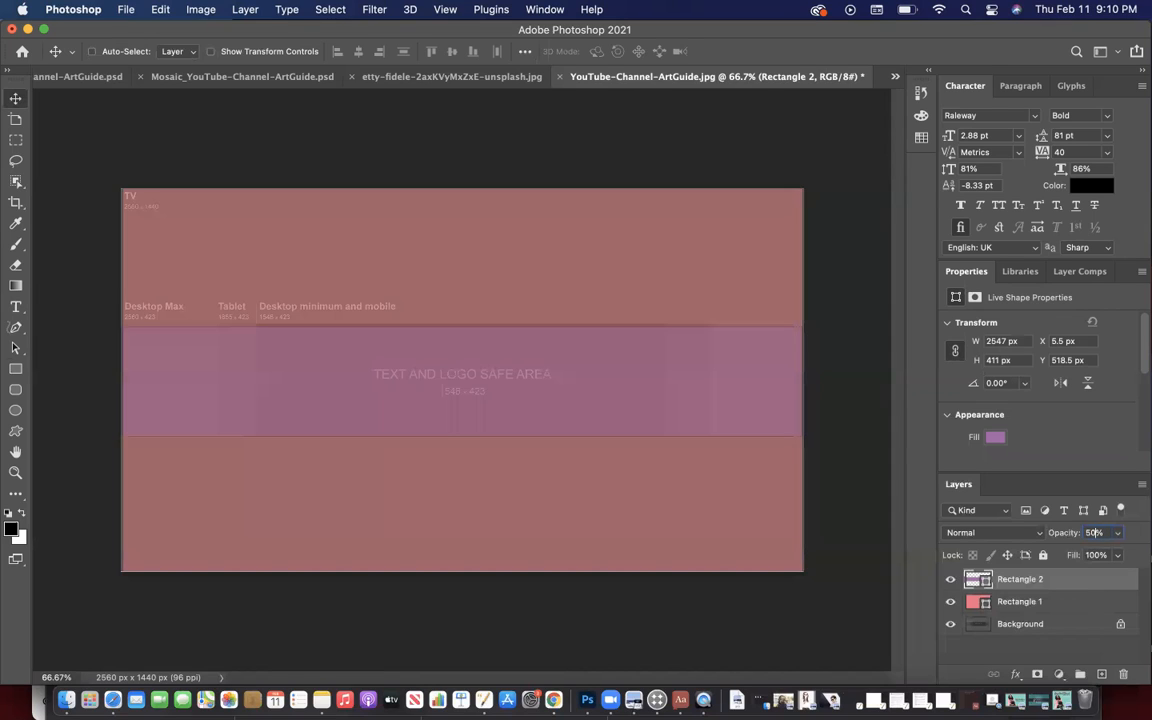
text(80)
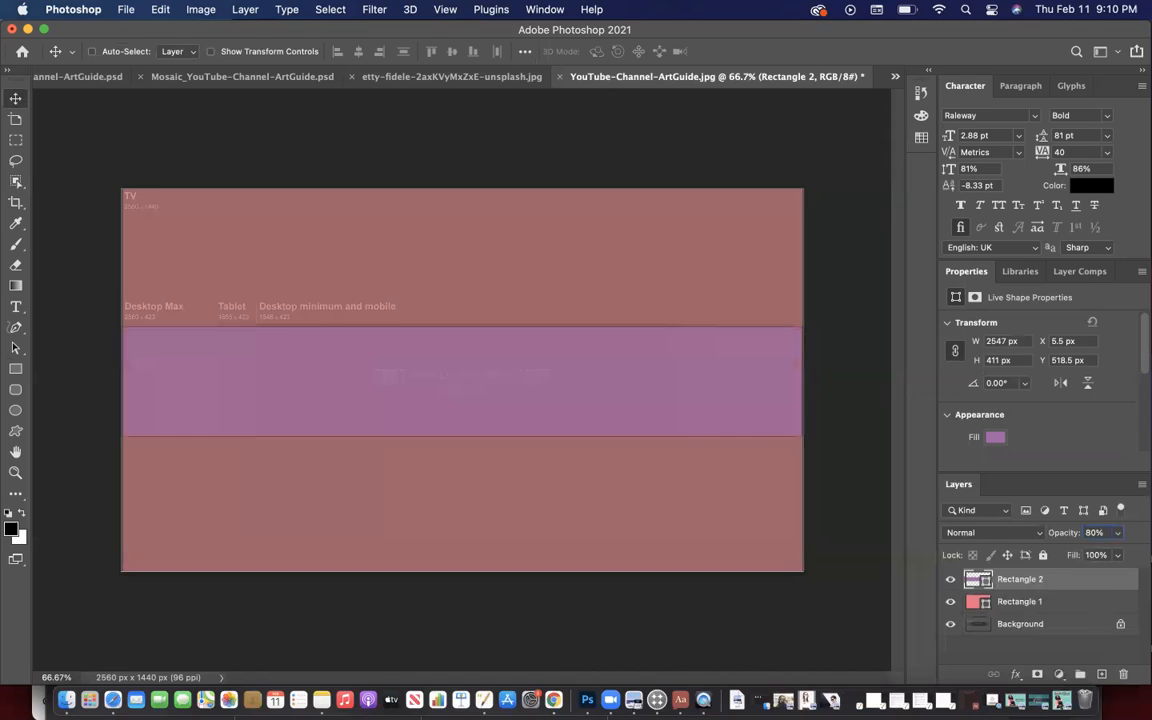
text(50)
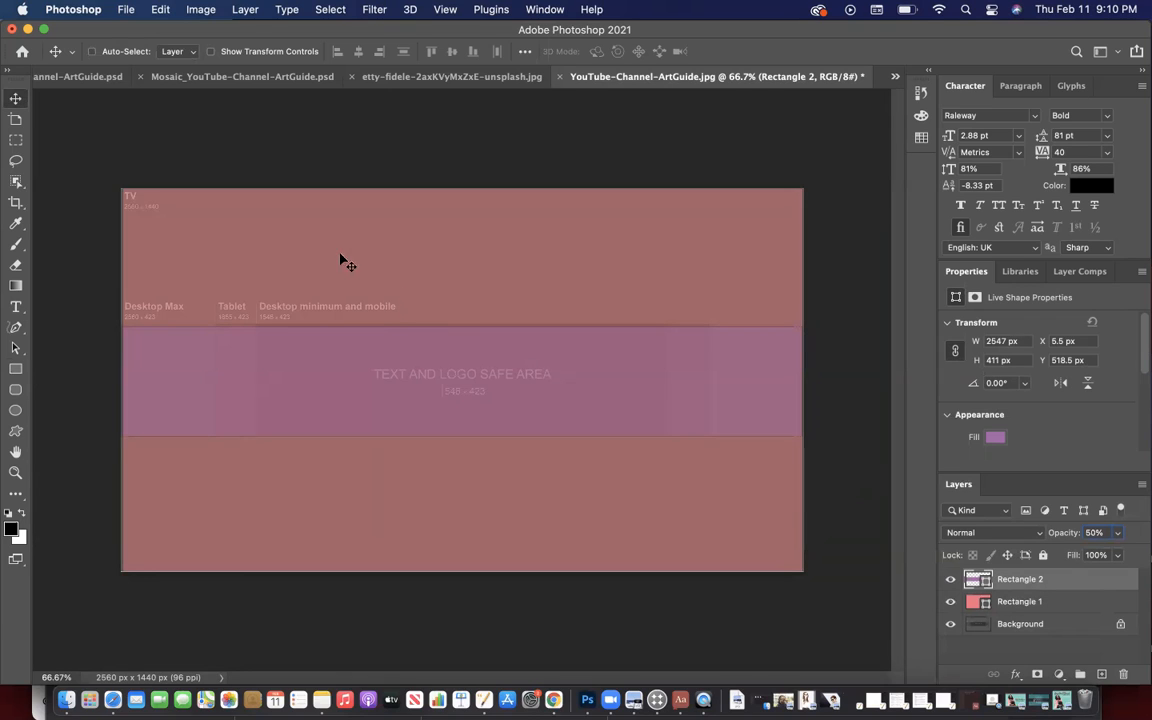
click(17, 99)
text(10)
key(Return)
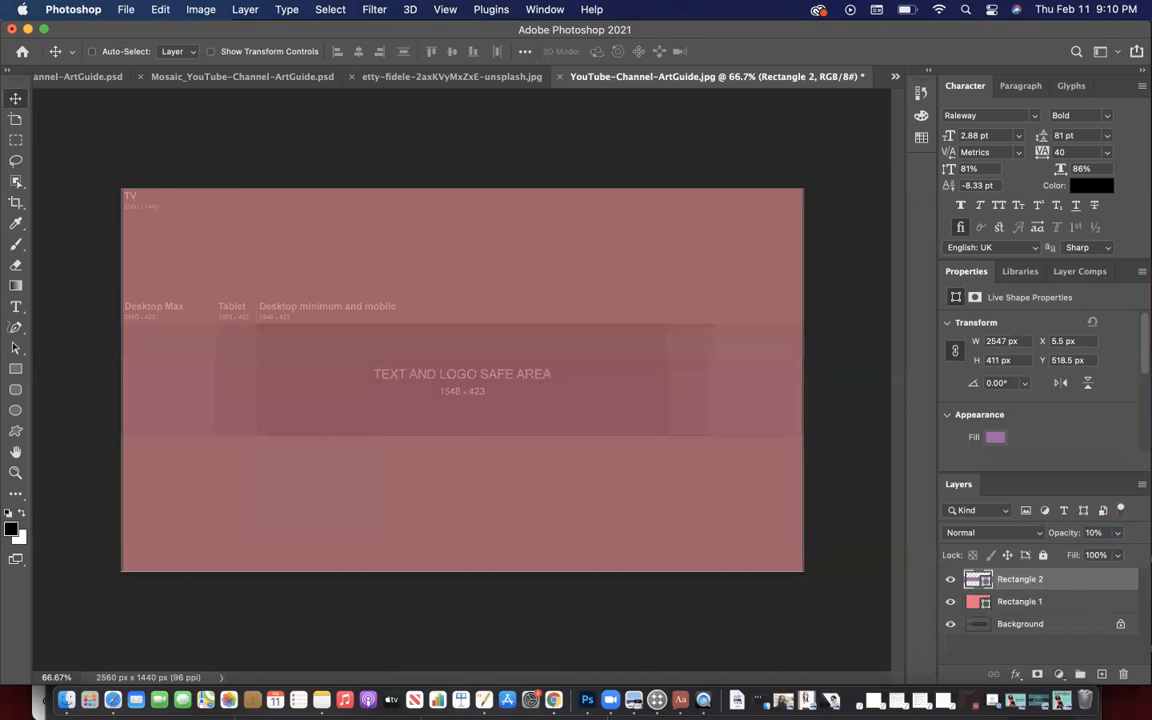
Step: Set the opacity of the purple middle band rectangle to 75%
click(1094, 533)
click(1086, 533)
text(0)
key(BackSpace)
key(BackSpace)
text(75)
key(Return)
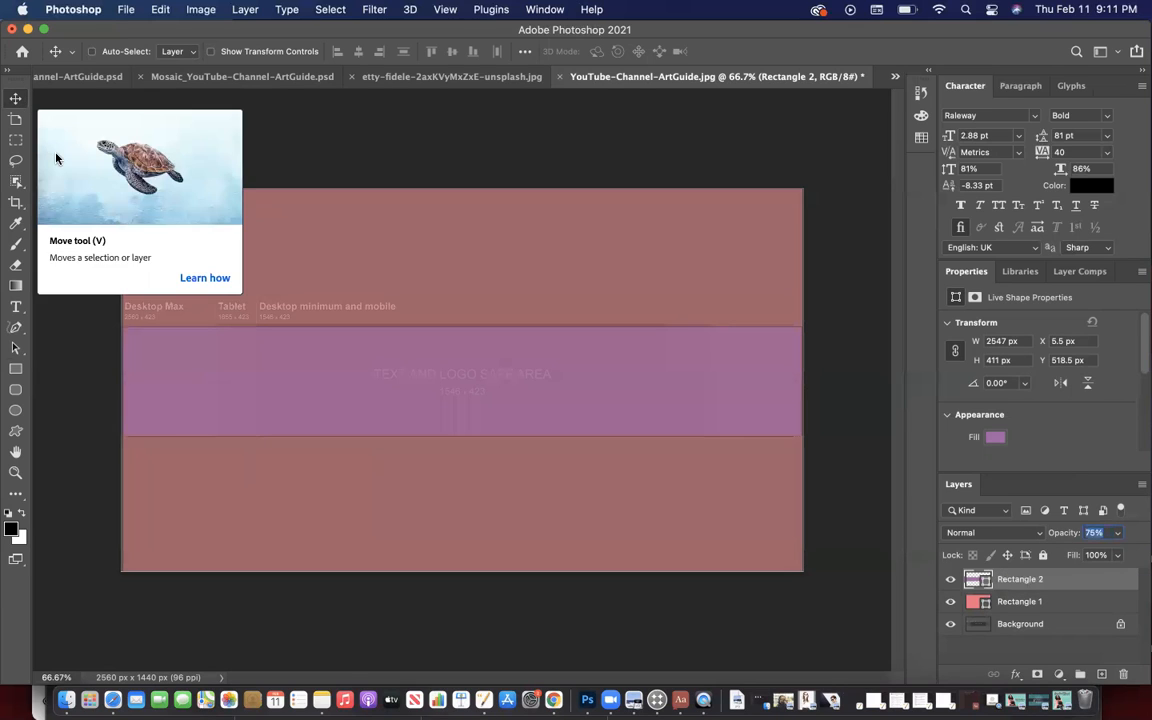
Step: Add a new layer and fill it with the pink-to-purple gradient, running diagonally from the canvas's lower-left corner to its upper-right corner
click(1102, 676)
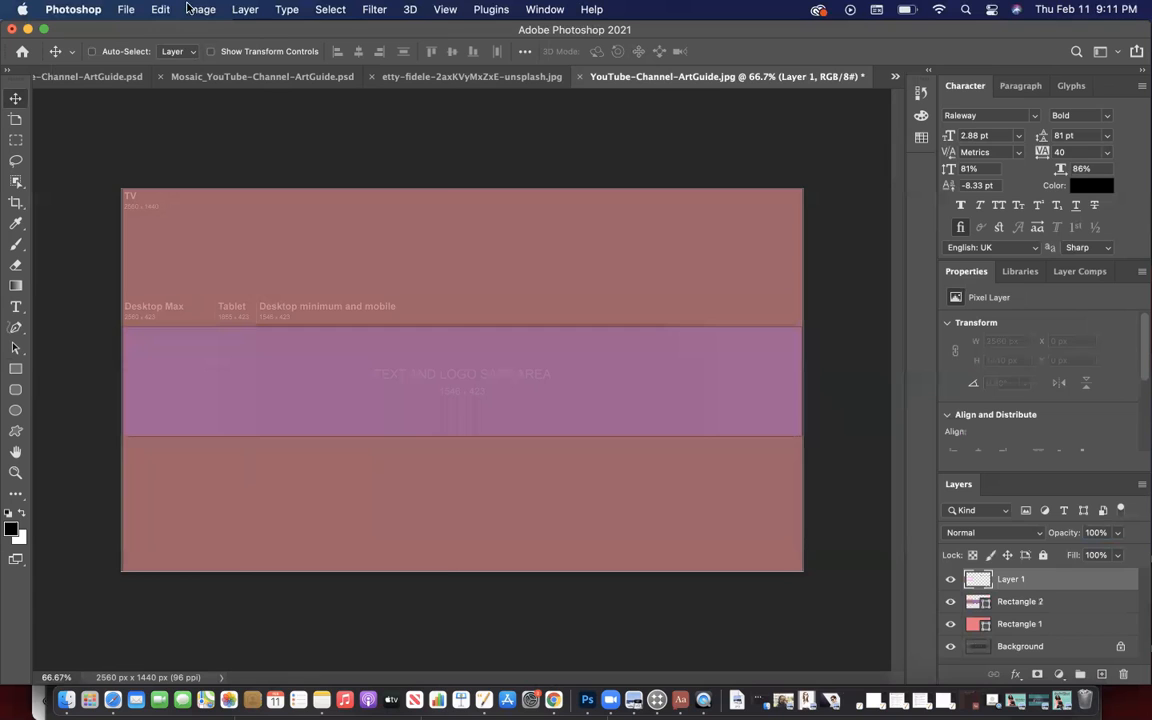
click(245, 10)
mouse_move(248, 30)
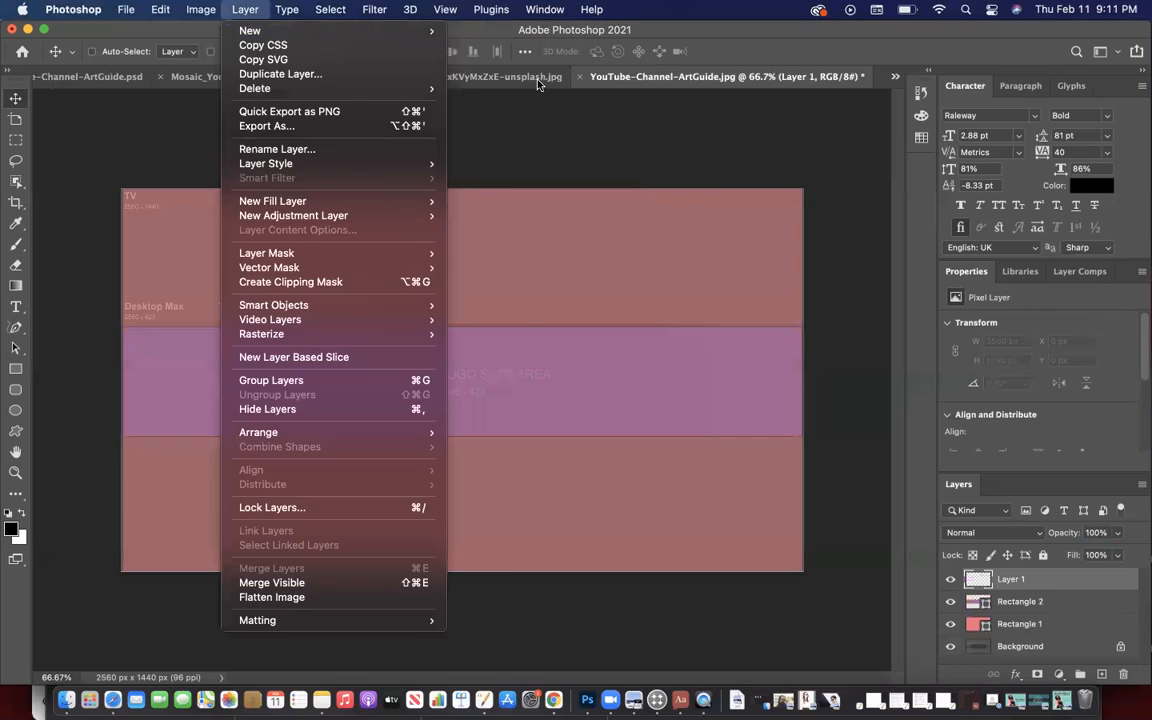
click(882, 35)
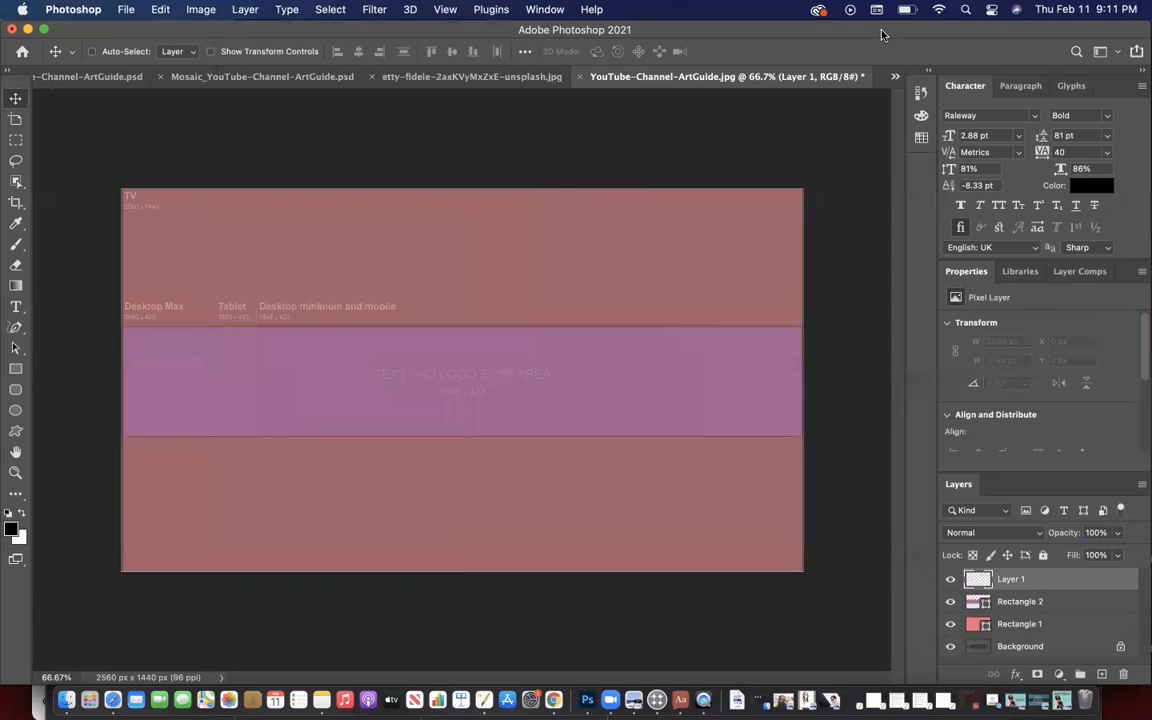
click(15, 287)
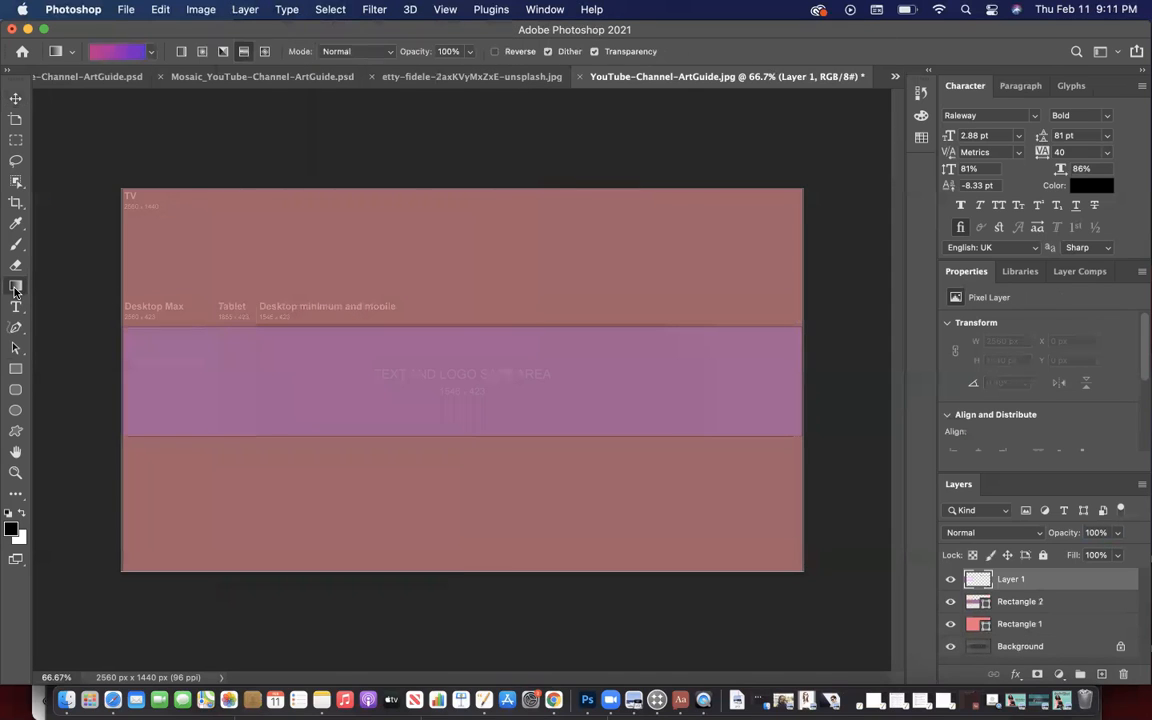
drag(124, 567, 791, 193)
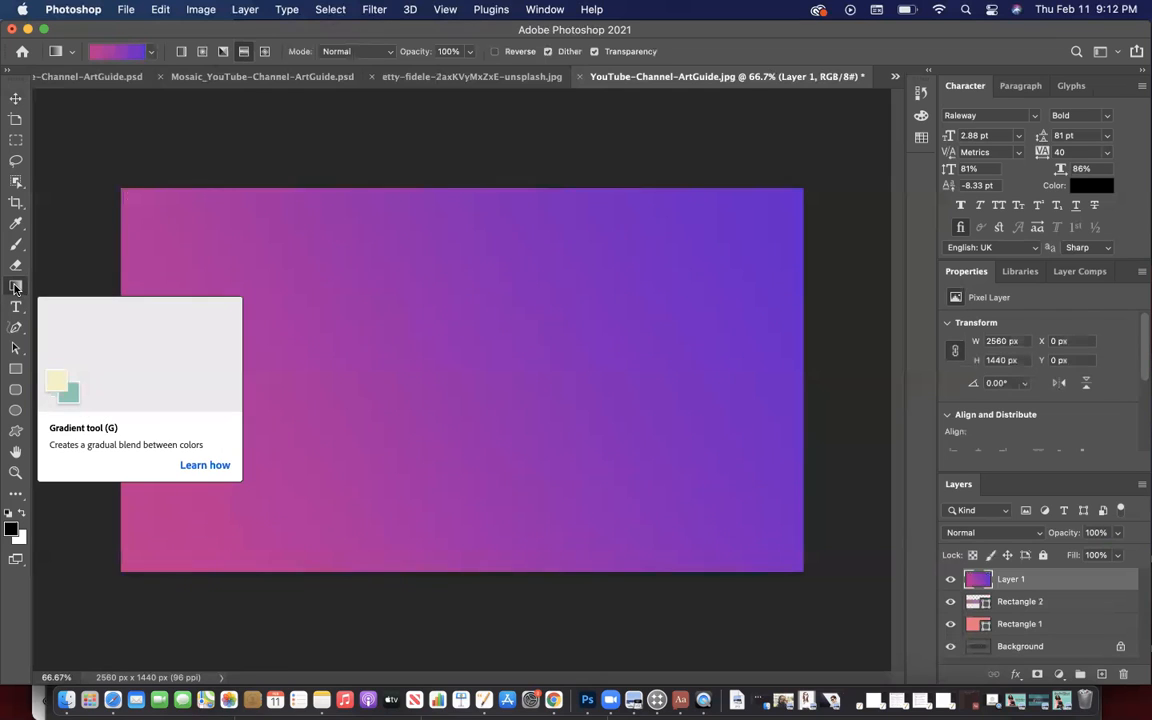
drag(128, 567, 798, 191)
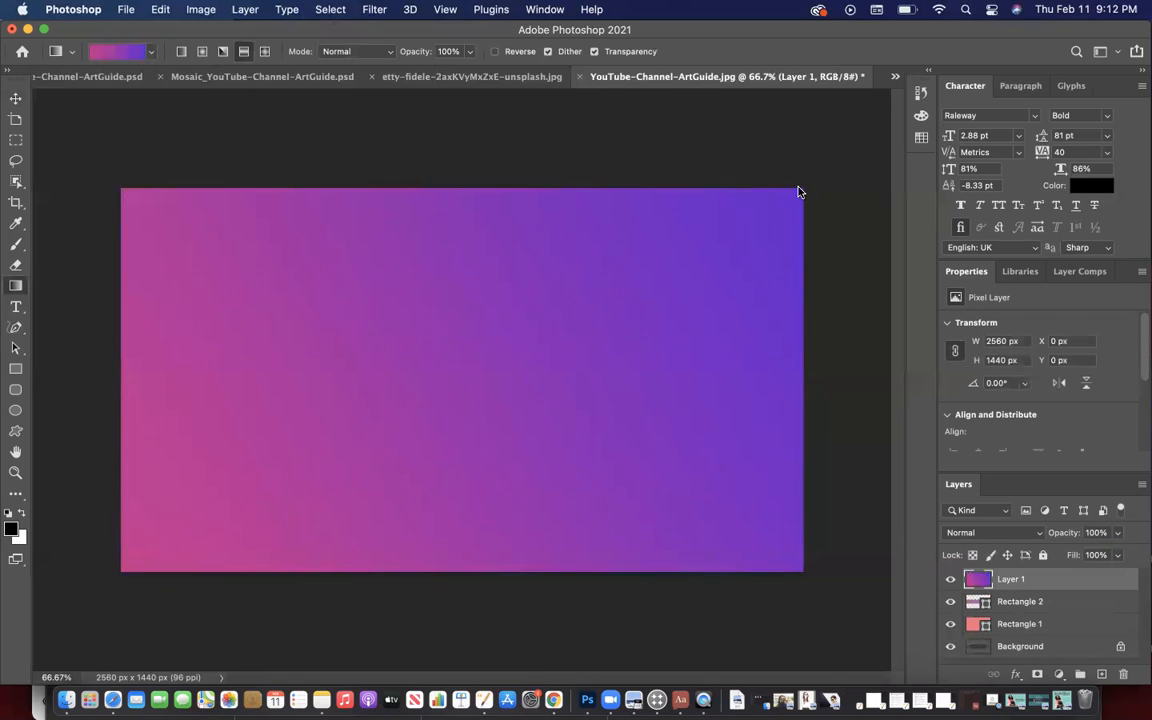
Step: Try several linear fills and a radial fill of the pink-to-purple gradient on Layer 1
click(181, 57)
drag(386, 296, 622, 398)
drag(760, 205, 358, 275)
drag(199, 301, 326, 430)
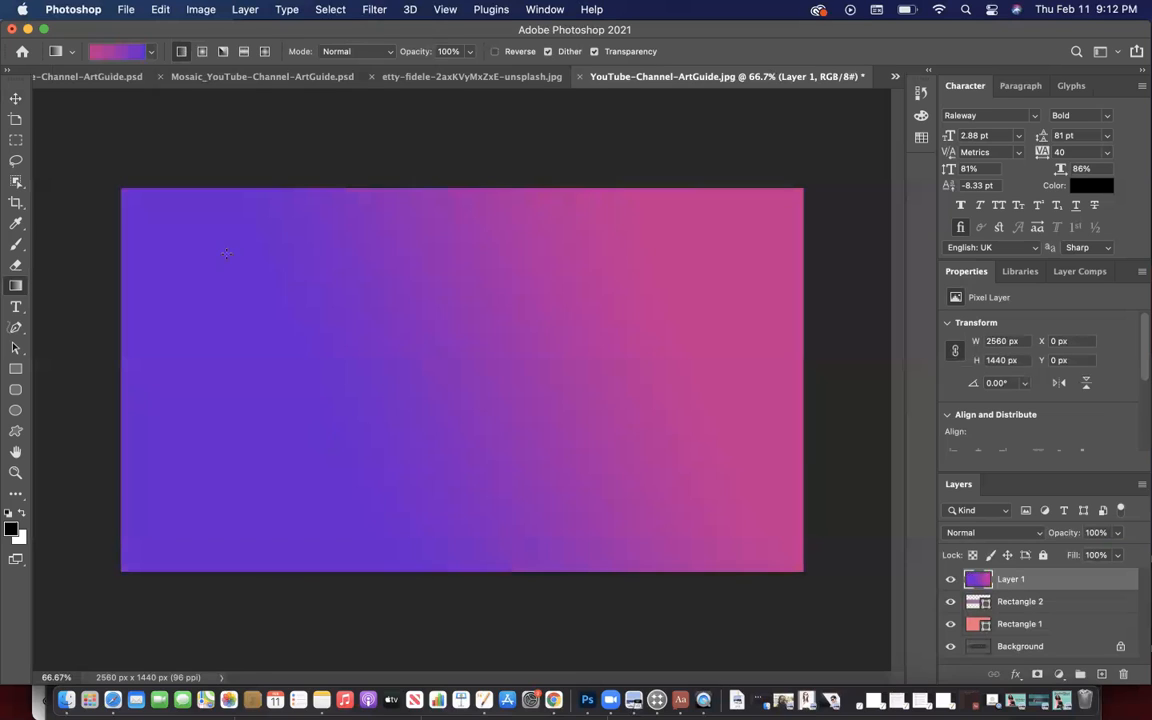
click(202, 54)
drag(180, 445, 490, 266)
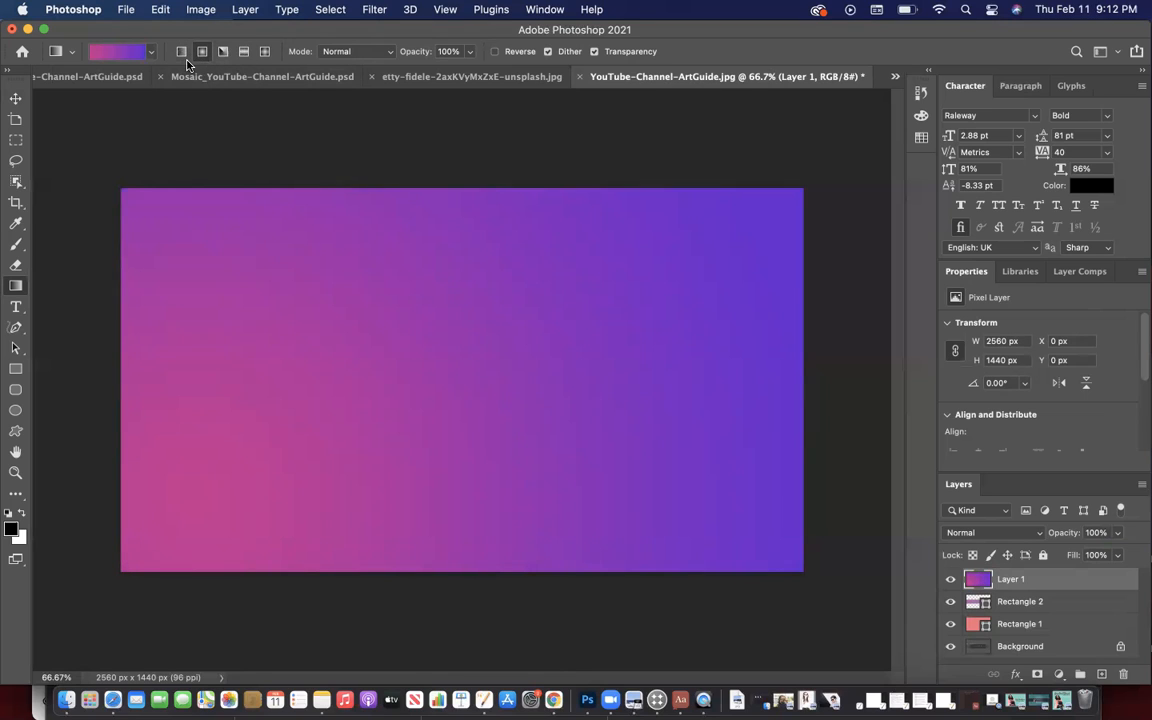
Step: Try the peach-to-red gradient from the Oranges presets as a radial fill starting near the canvas's upper-right corner
click(152, 55)
scroll(105, 120, down, 5)
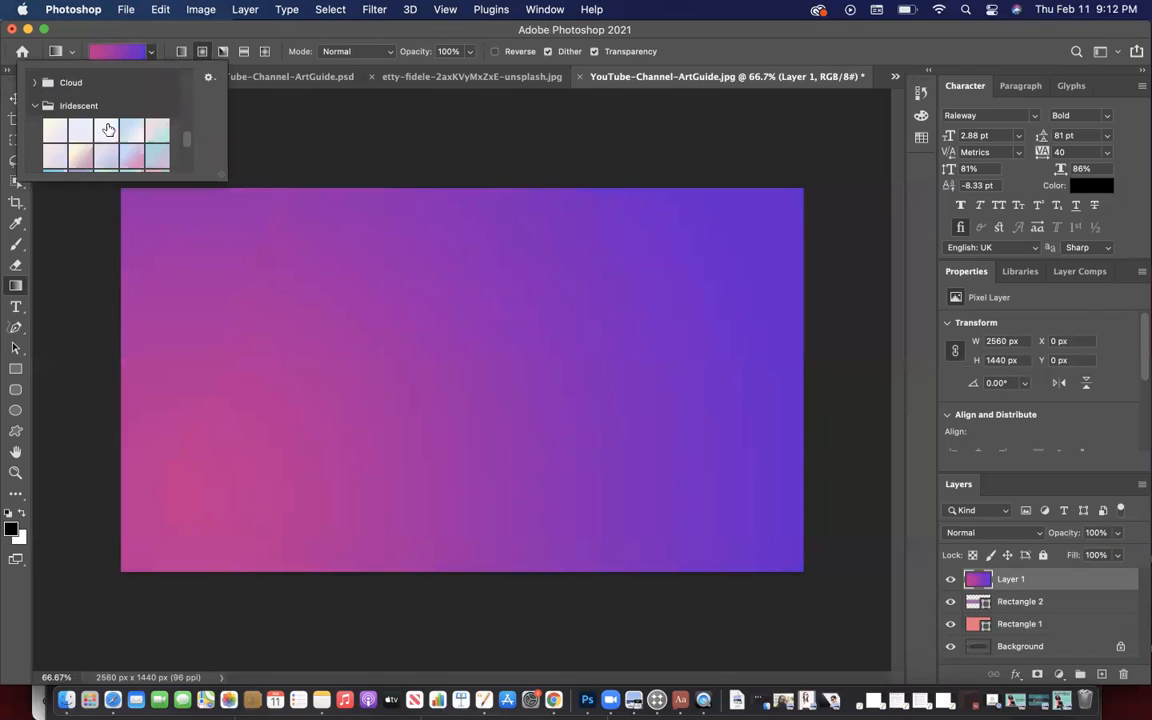
scroll(105, 127, up, 1)
click(34, 114)
scroll(79, 115, up, 2)
click(34, 92)
scroll(76, 96, up, 2)
click(34, 117)
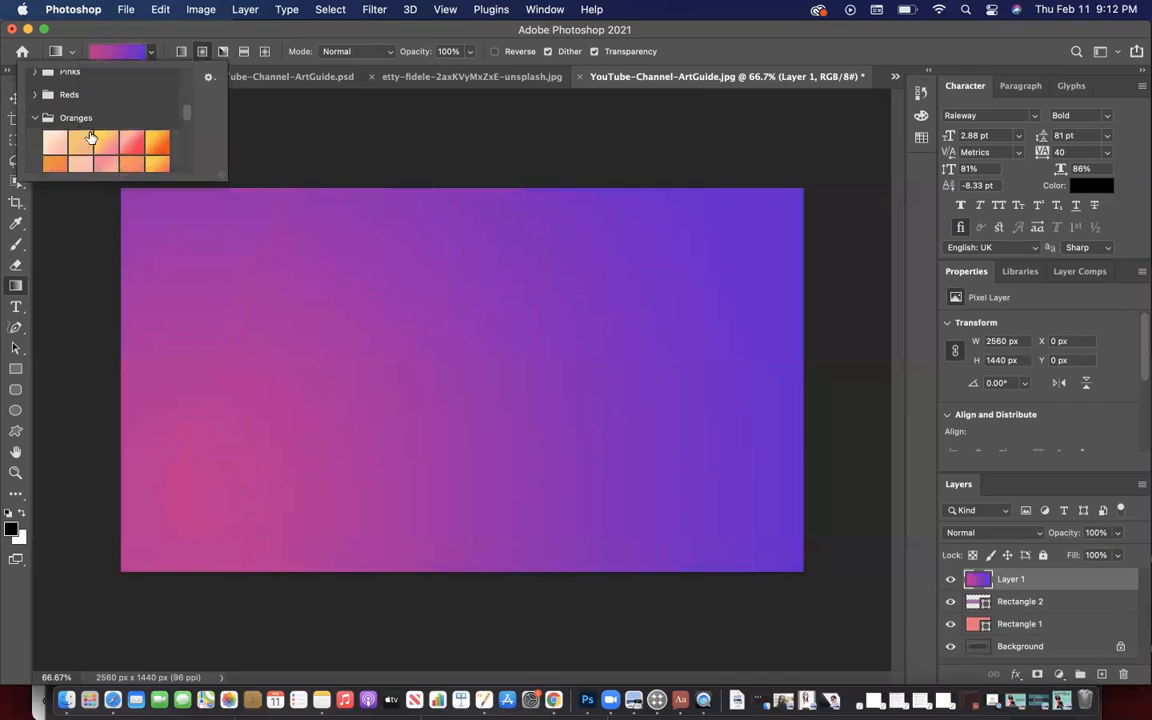
click(118, 140)
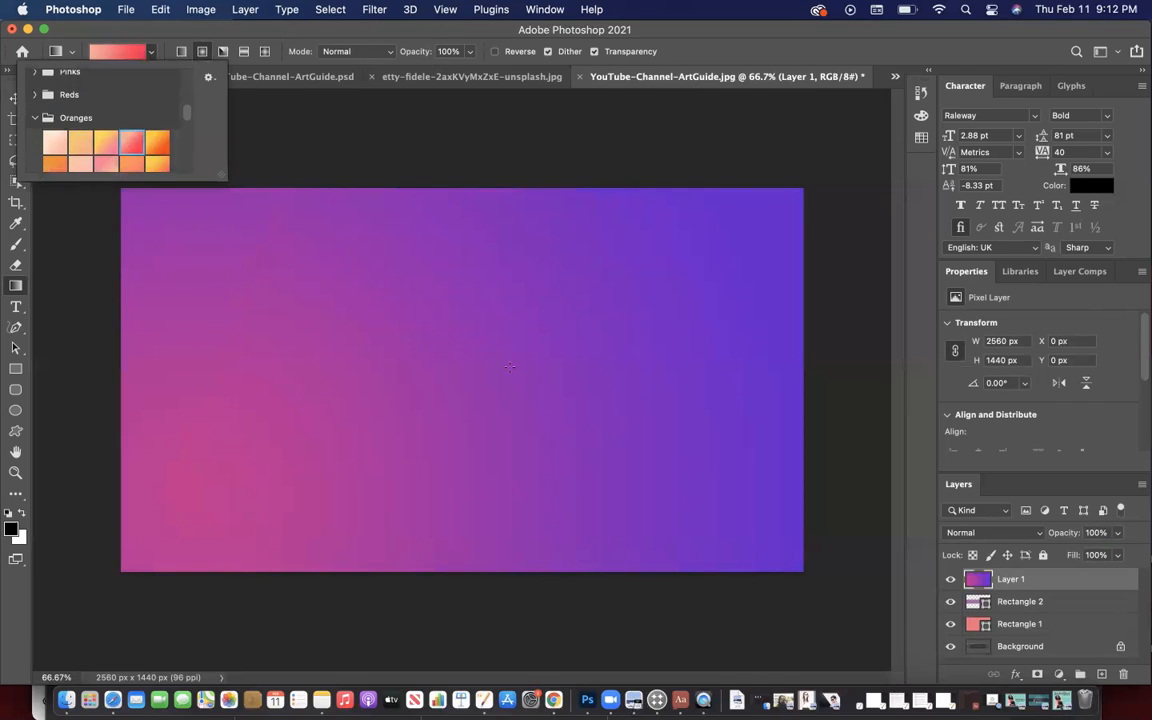
drag(726, 306, 737, 298)
mouse_move(762, 220)
mouse_down()
mouse_move(334, 419)
mouse_move(262, 430)
mouse_up()
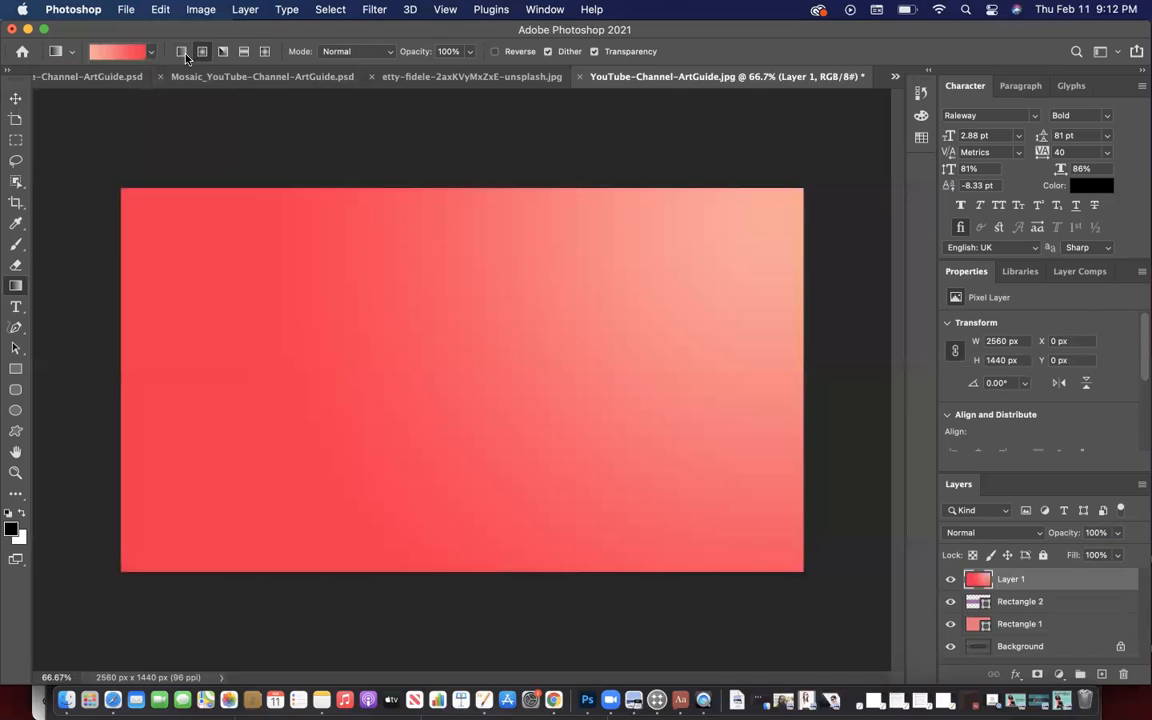
Step: Switch to the diamond gradient style and try peach-to-red fills starting near the canvas's lower-left and upper-right corners
click(266, 52)
drag(156, 513, 679, 303)
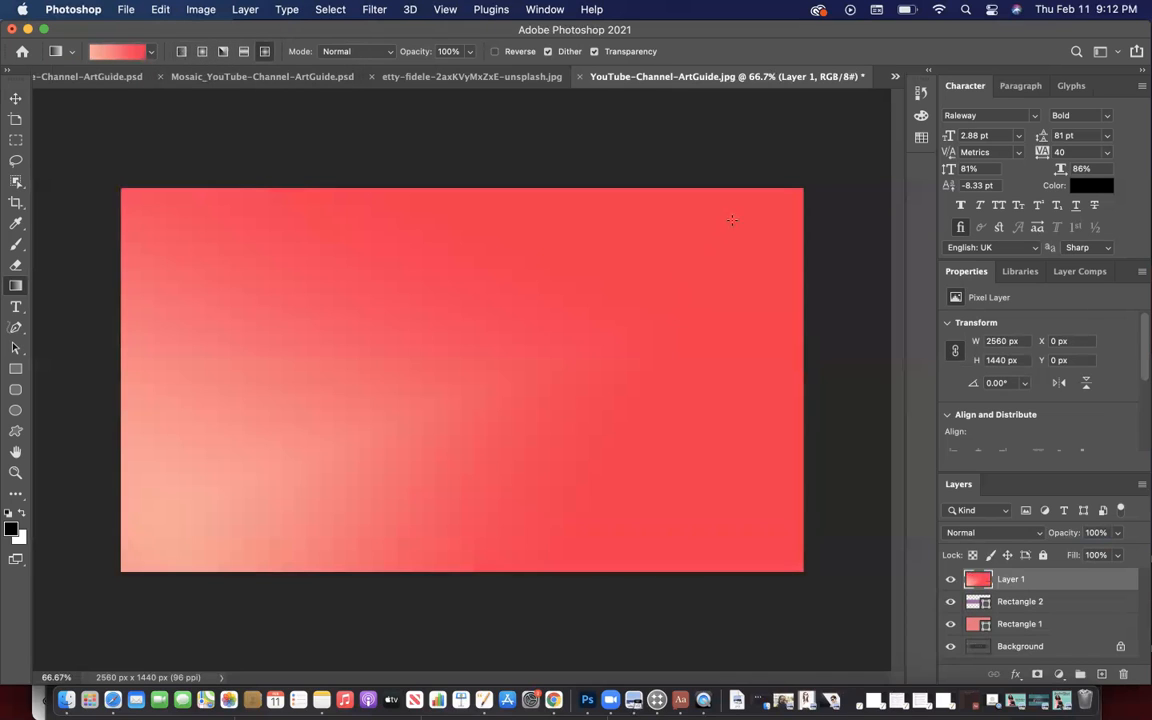
drag(733, 219, 380, 315)
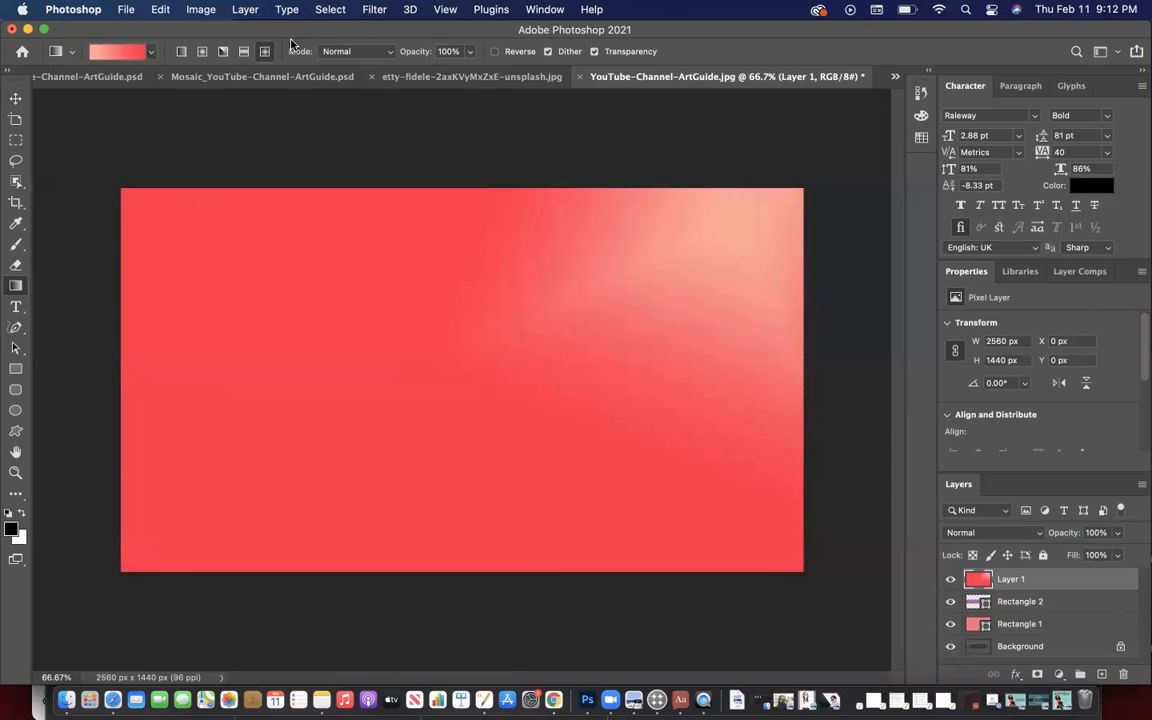
Step: Try the pink-to-peach Oranges gradient as diamond fills starting from the canvas's upper-left and upper-right corners
click(138, 51)
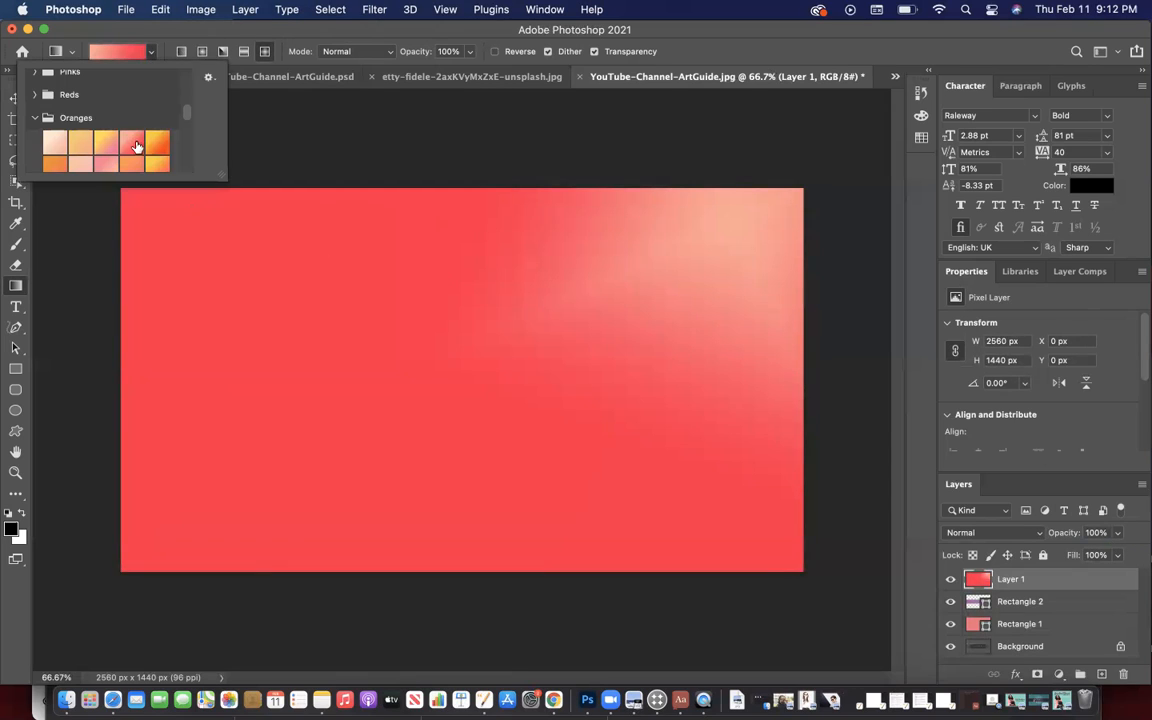
scroll(138, 148, down, 1)
click(106, 146)
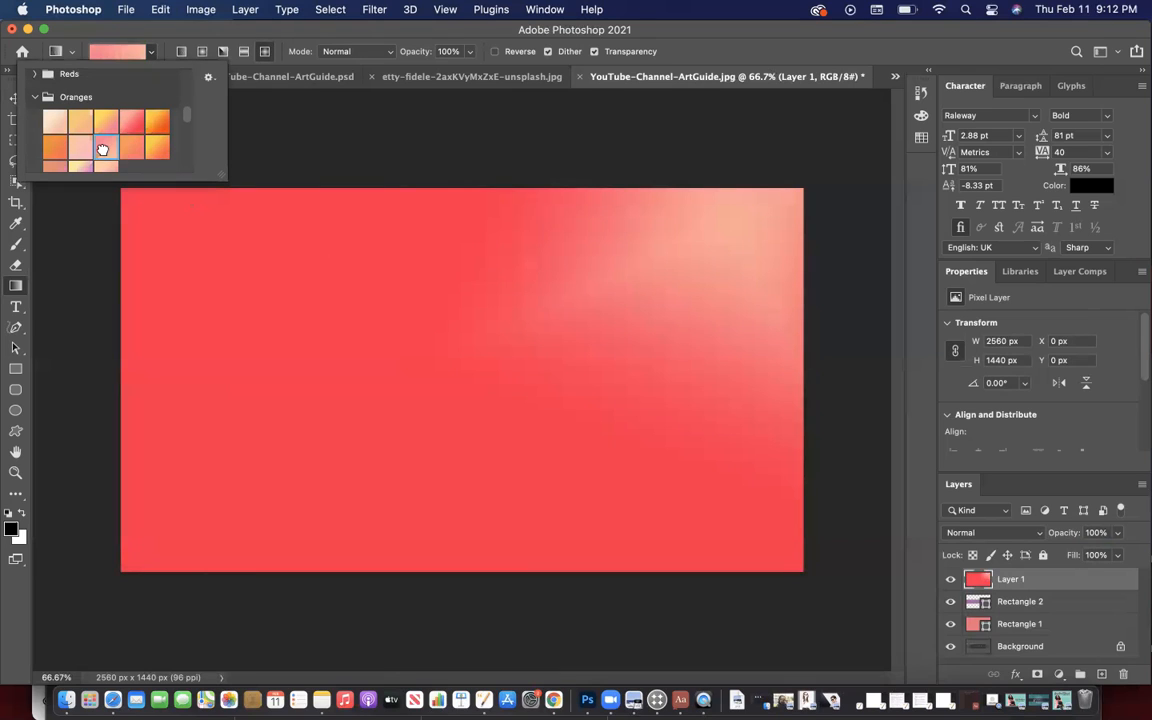
drag(131, 204, 788, 530)
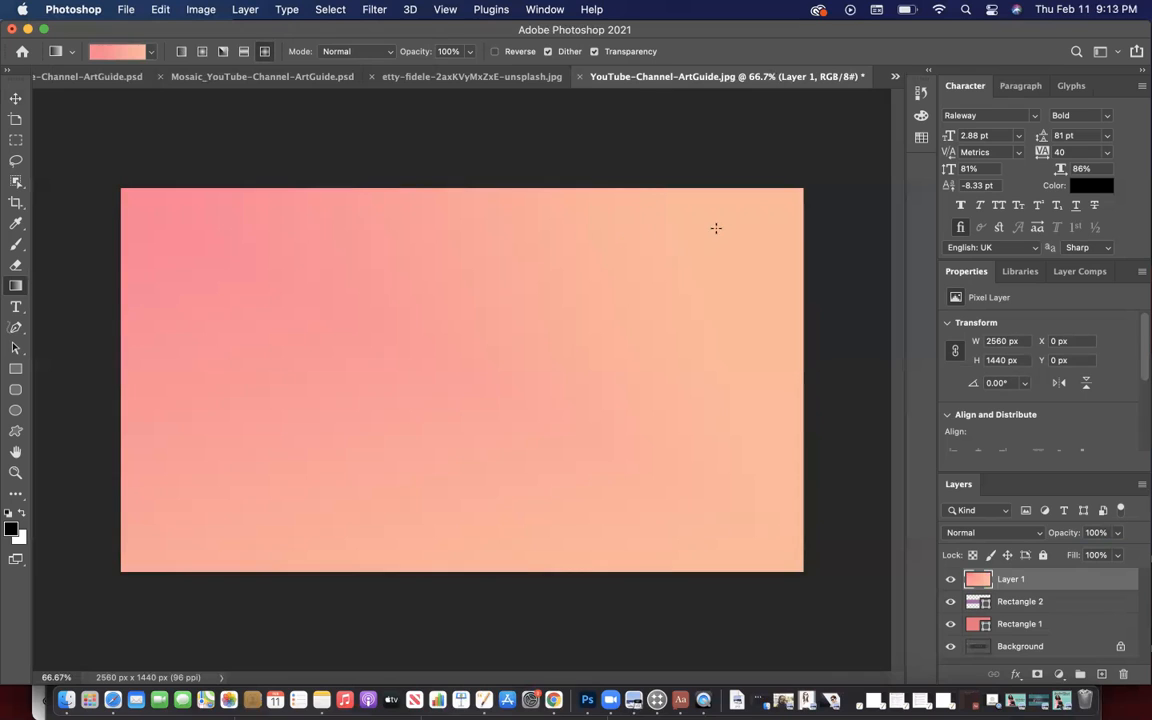
drag(775, 204, 136, 530)
Step: Try the peach-to-red gradient again as a diamond fill from the canvas's lower-left corner to its upper-right corner
click(140, 52)
click(132, 121)
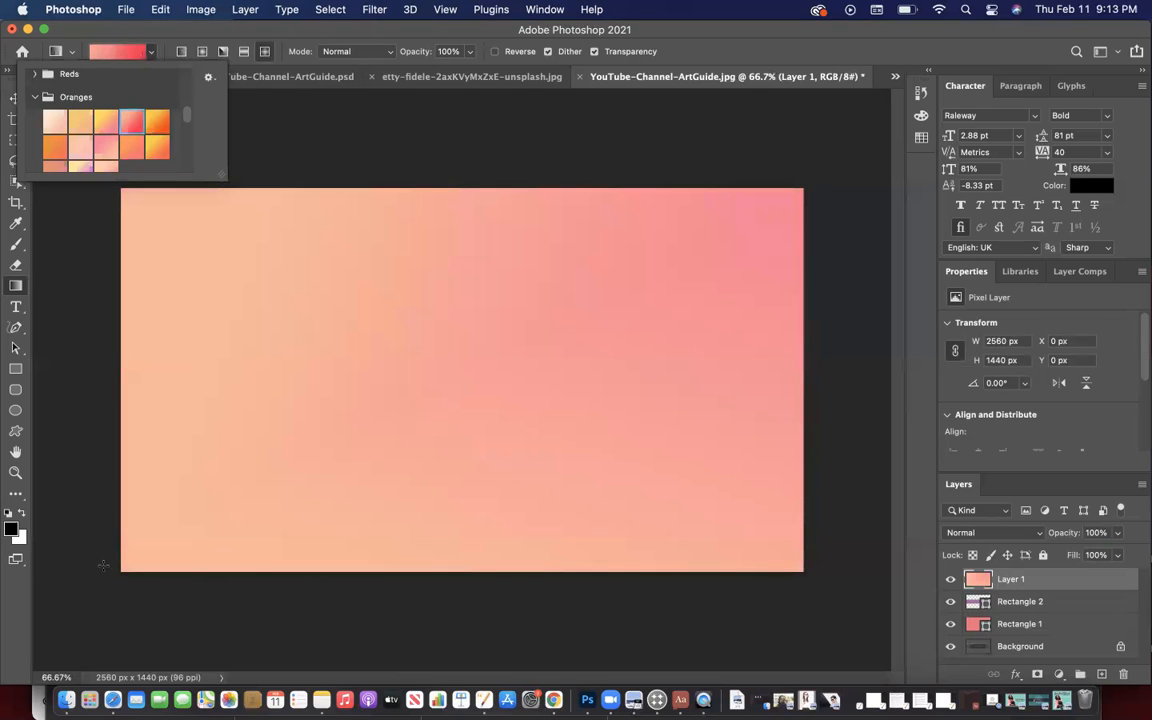
click(160, 545)
drag(126, 562, 798, 206)
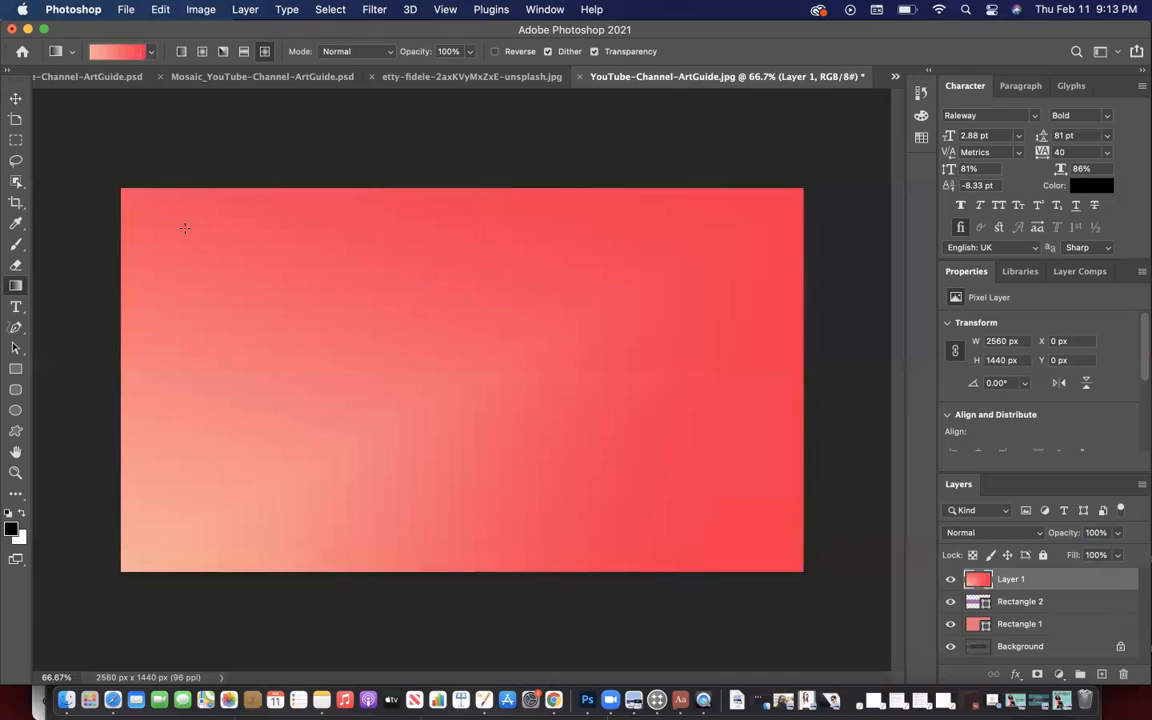
Step: Fill Layer 1 with the yellow-to-purple Oranges preset as a diamond gradient from the canvas's lower-left corner to its upper-right corner
click(140, 52)
scroll(113, 147, down, 2)
scroll(113, 147, down, 1)
click(80, 92)
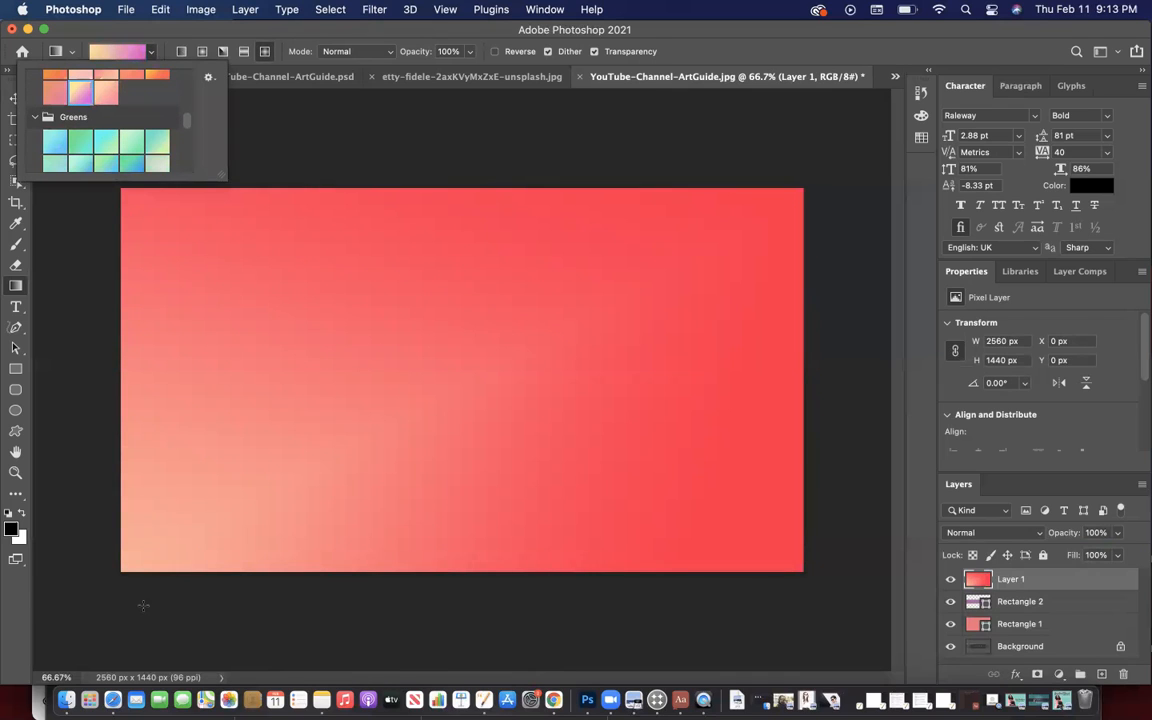
click(123, 563)
drag(124, 566, 802, 195)
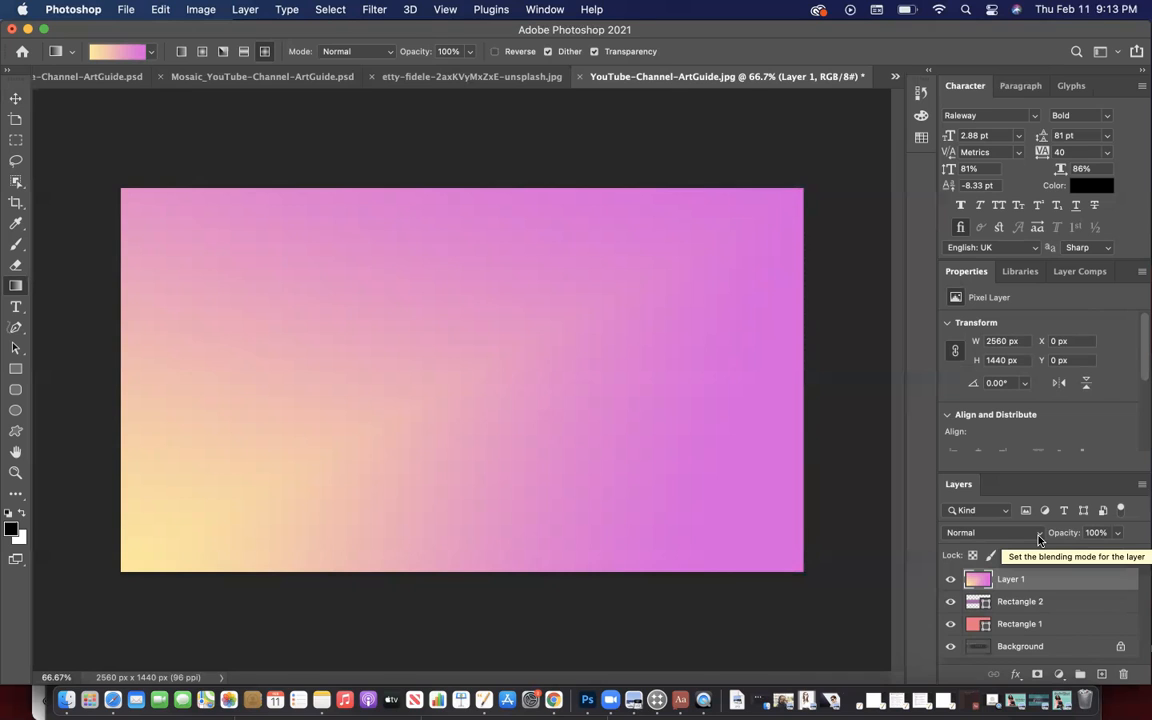
Step: Preview the blending modes on the gradient layer, from Linear Burn through Hard Mix, and keep Normal
click(1038, 536)
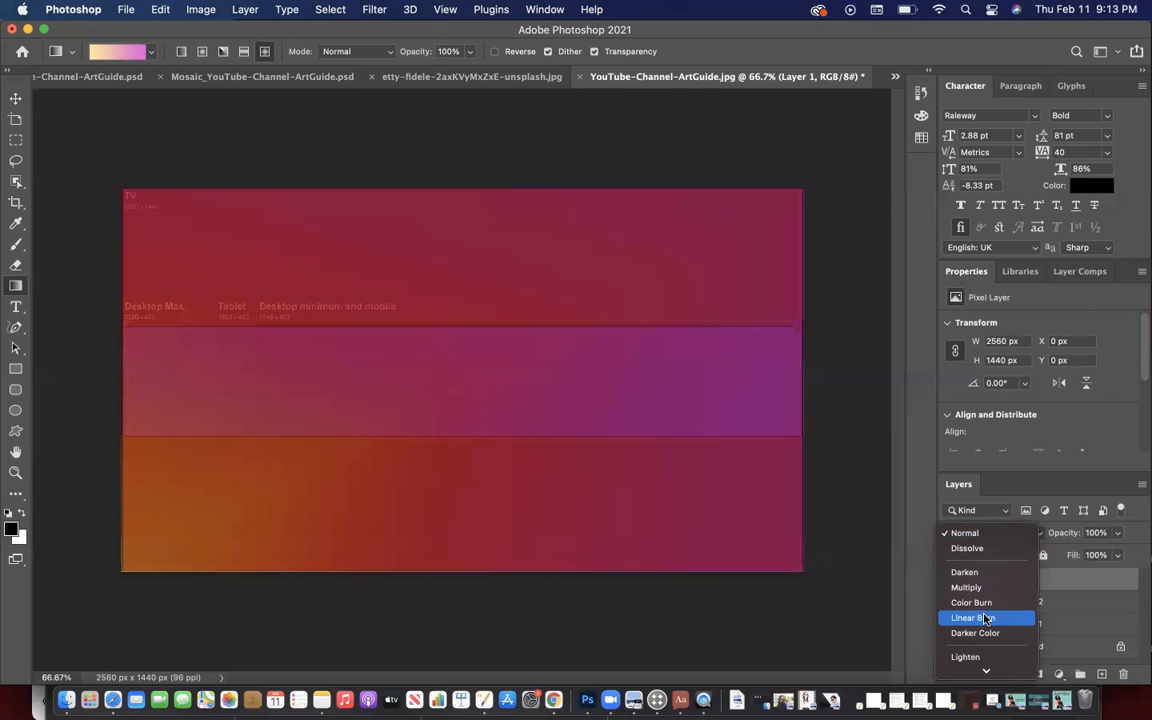
scroll(986, 619, down, 2)
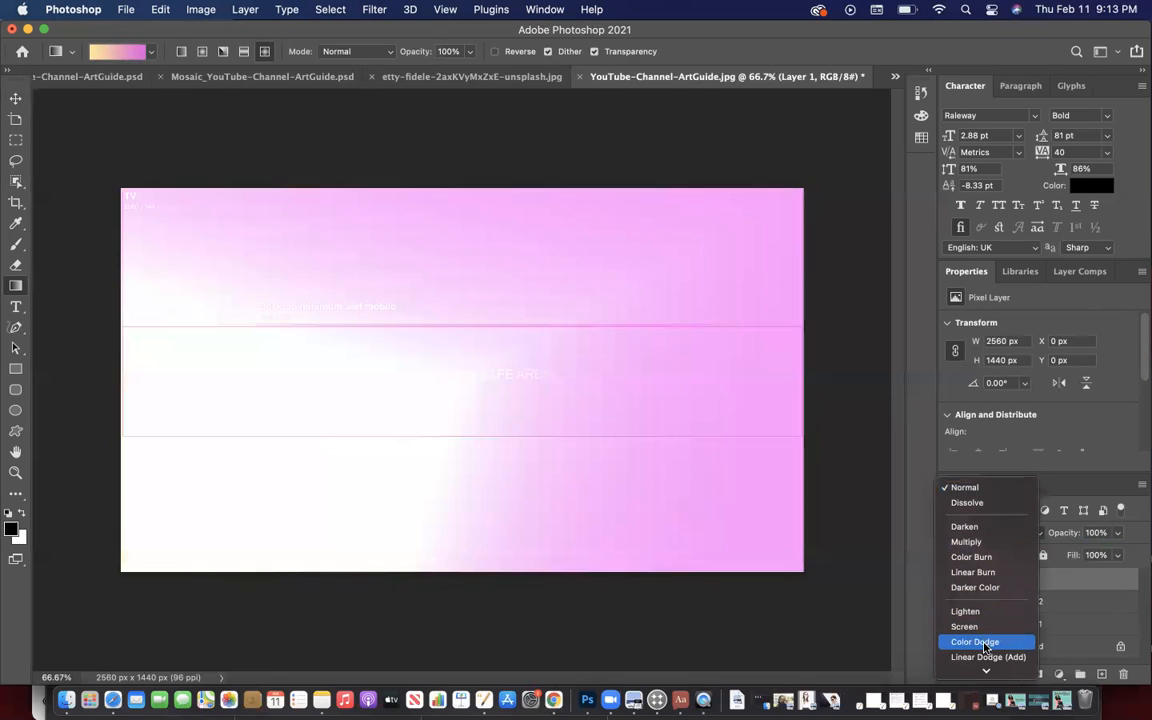
scroll(985, 640, down, 5)
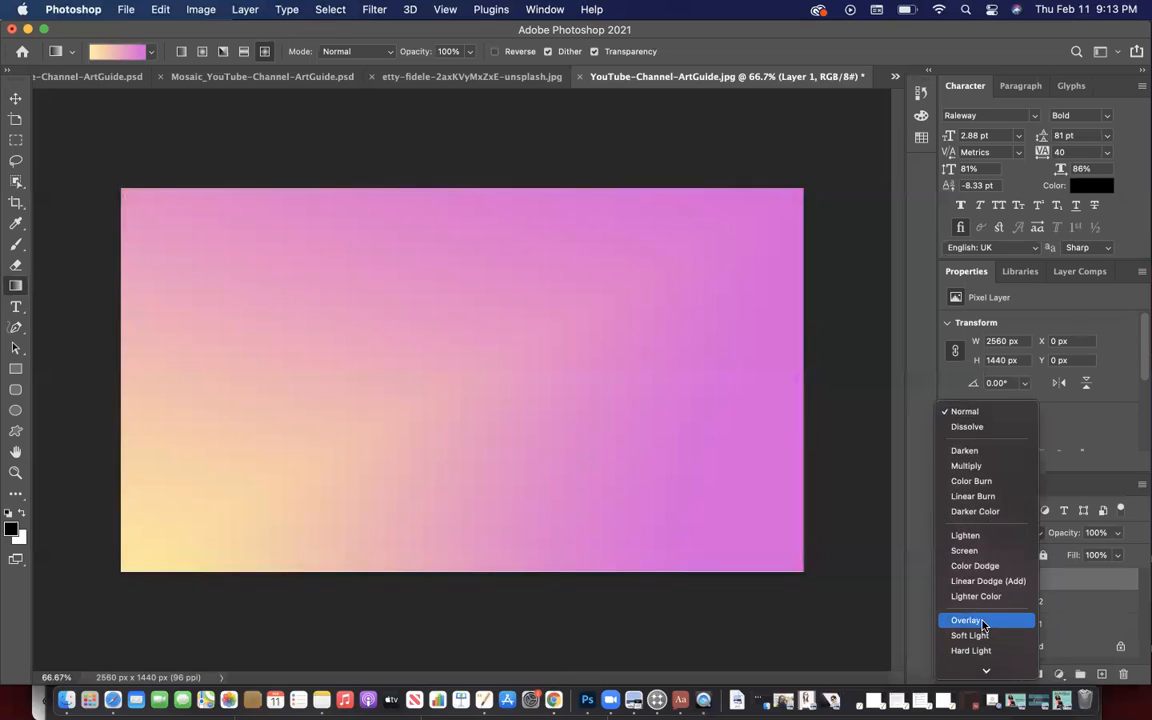
scroll(984, 624, down, 3)
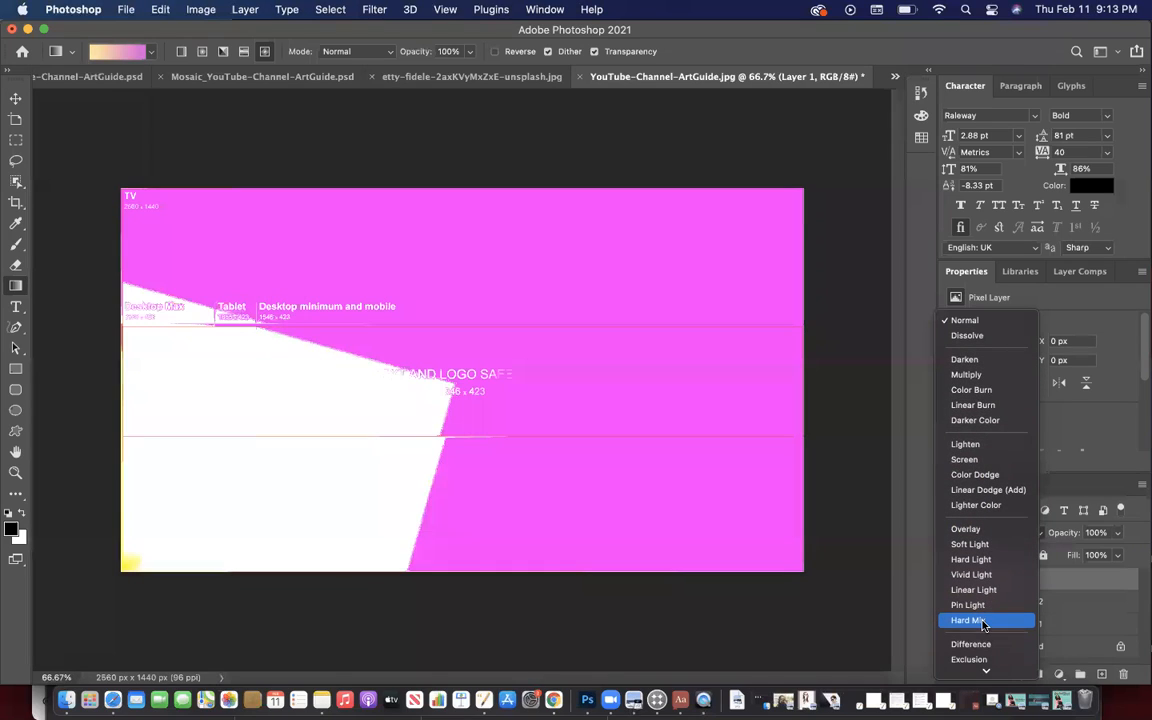
scroll(979, 650, down, 3)
scroll(979, 650, down, 2)
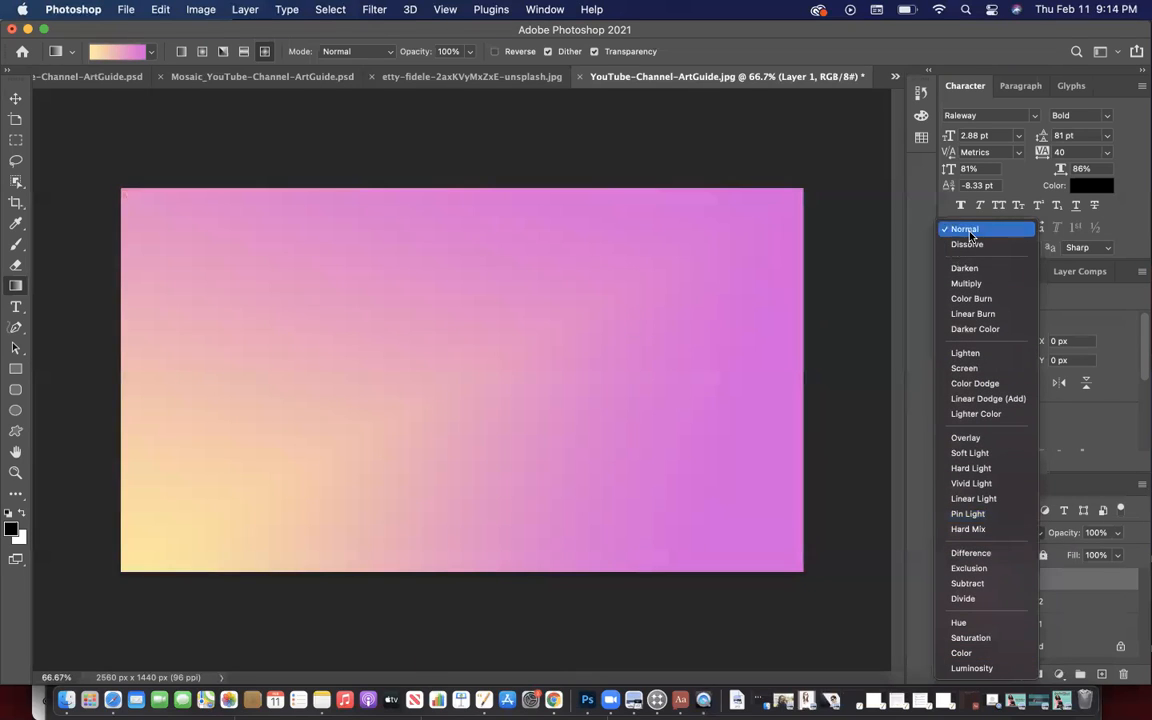
click(970, 232)
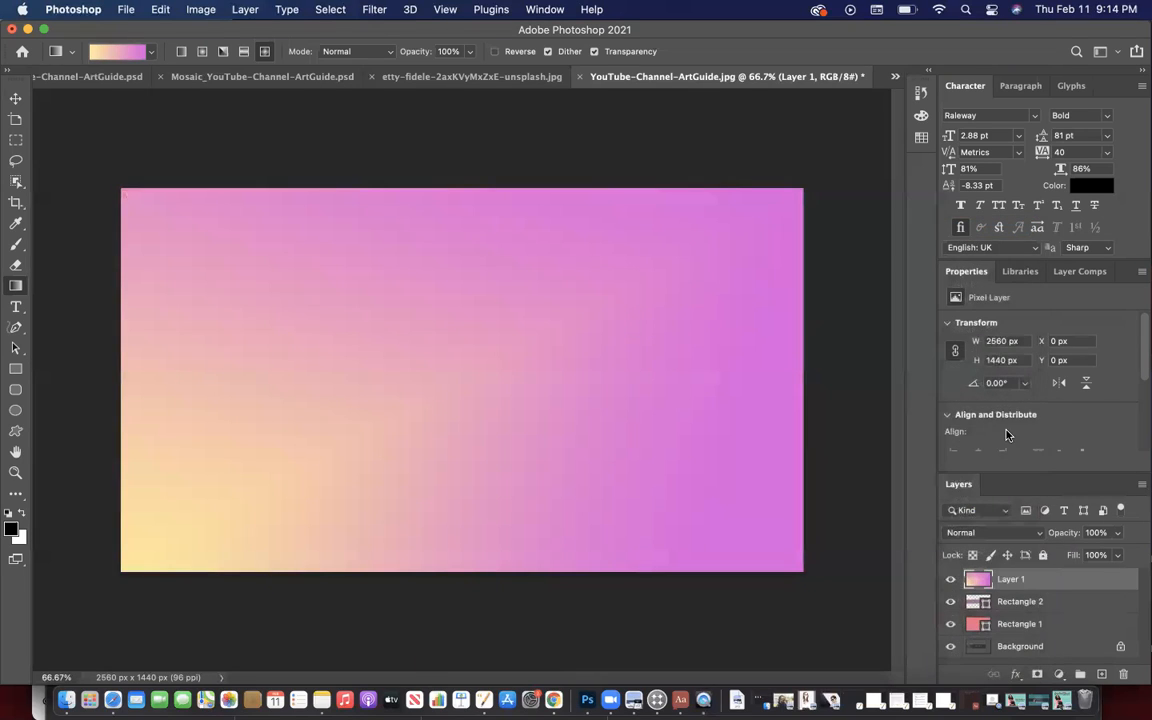
Step: Set the opacity of the Rectangle 1 layer to 100%
click(1018, 623)
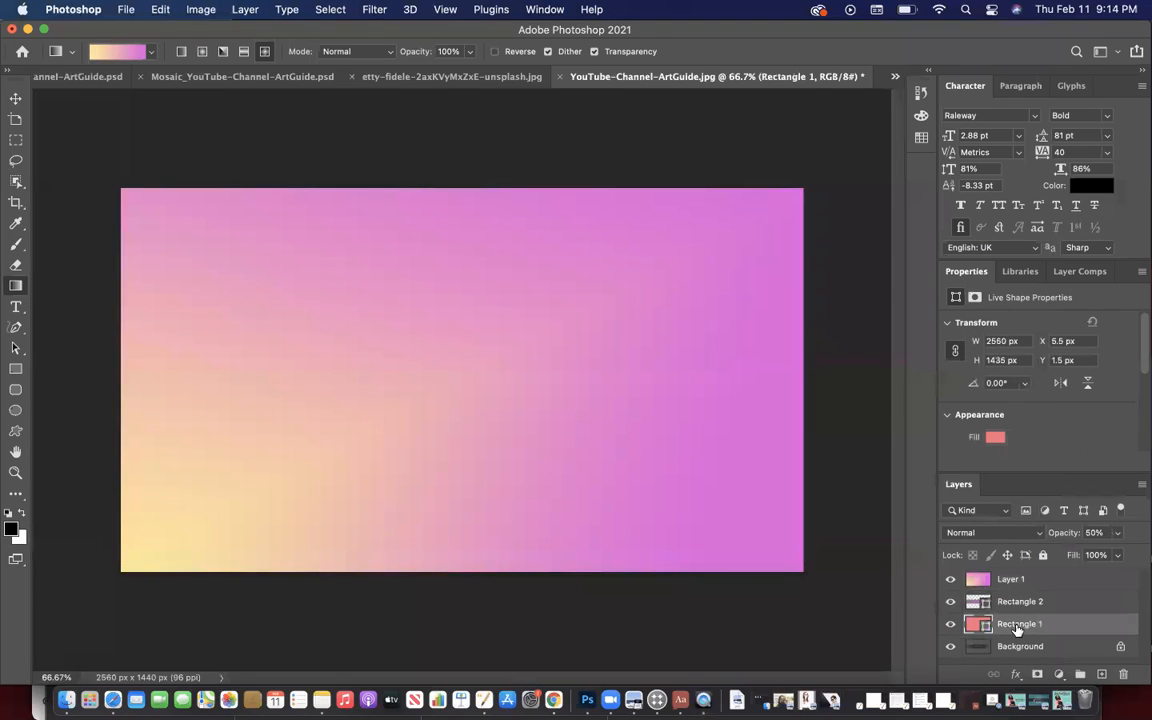
click(1084, 533)
text(100)
Step: Set the Rectangle 2 layer to 100% opacity and change its blending mode to Multiply
click(1015, 601)
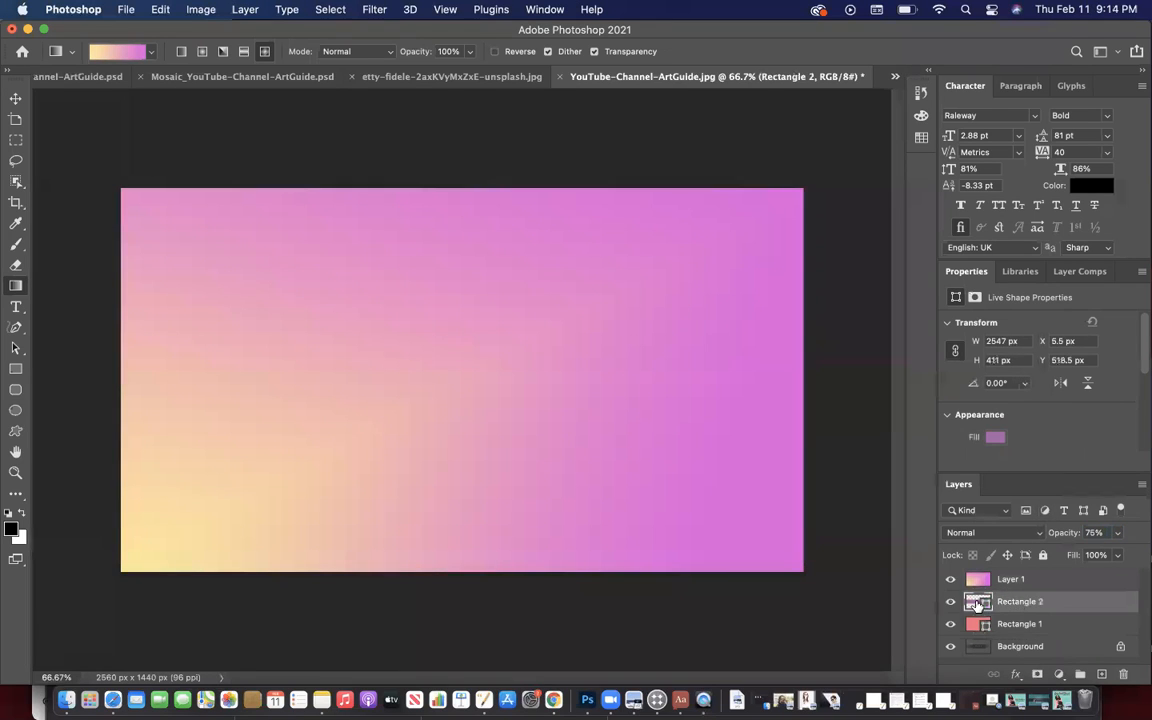
click(1085, 533)
text(100)
click(1035, 535)
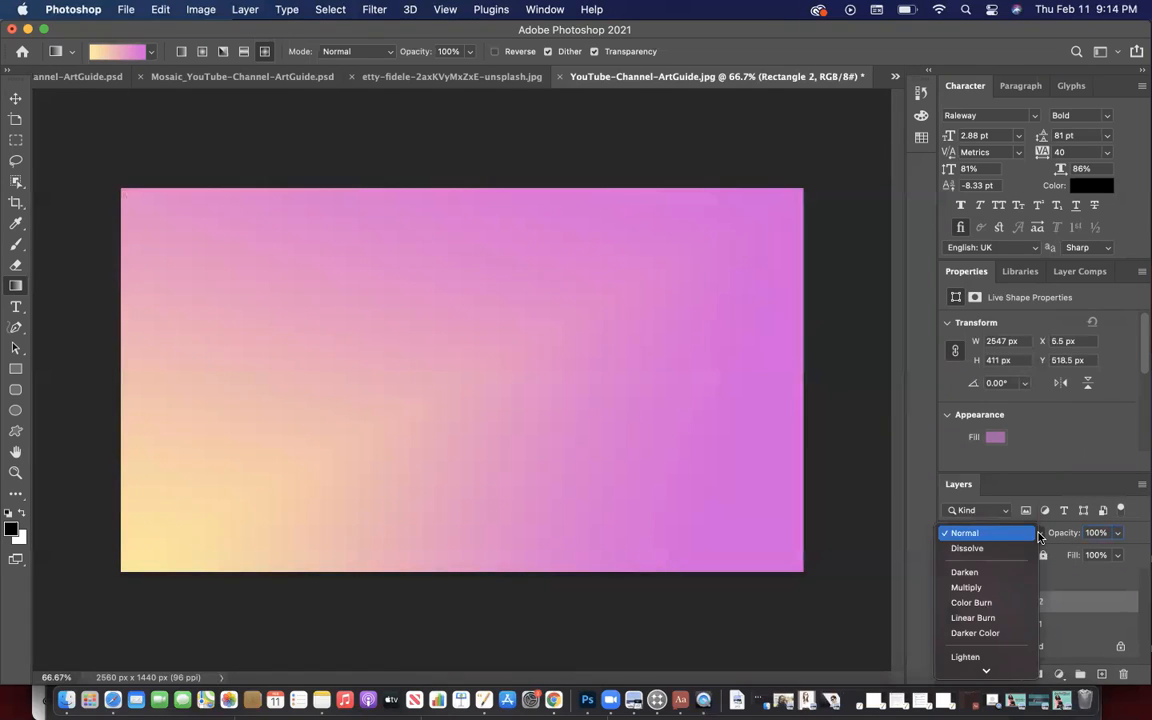
click(975, 588)
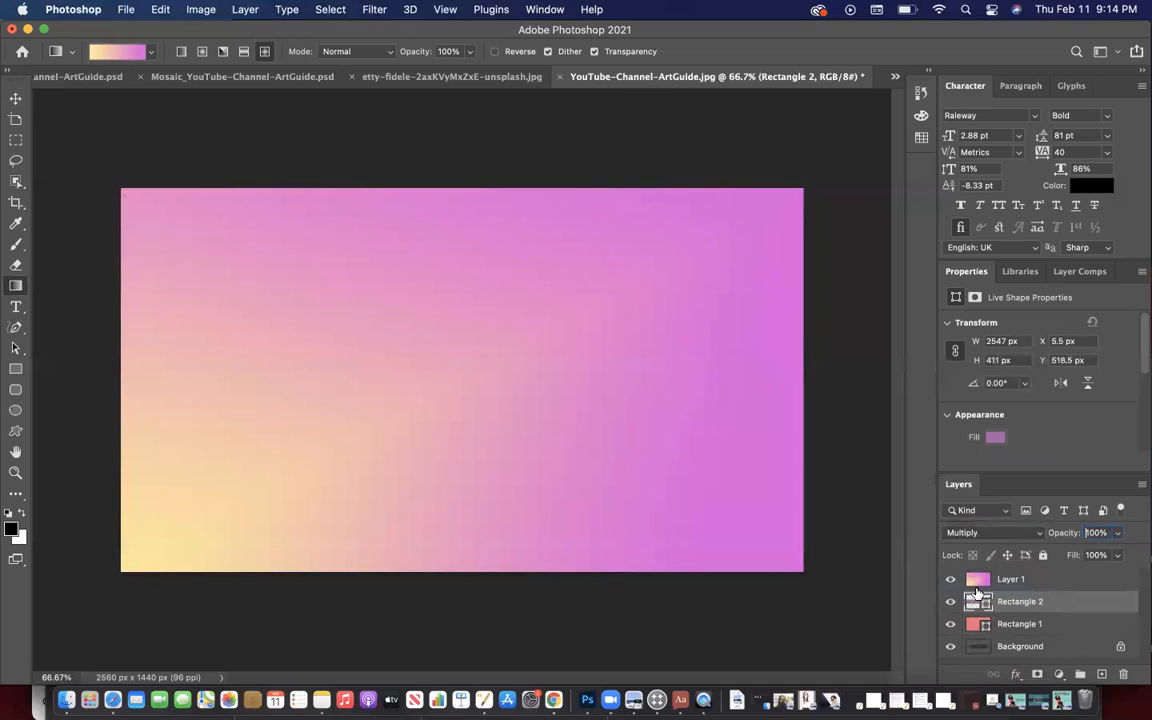
Step: Preview blending modes on the gradient layer, Layer 1, and set it to Darker Color
click(1010, 580)
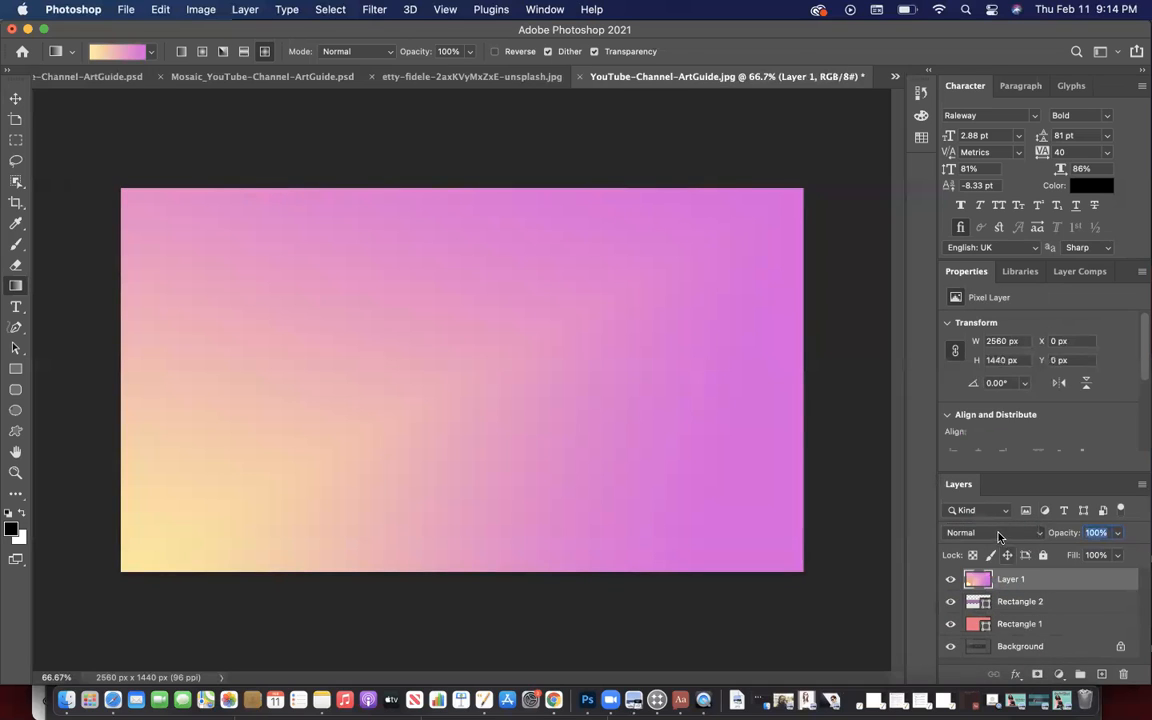
click(1040, 534)
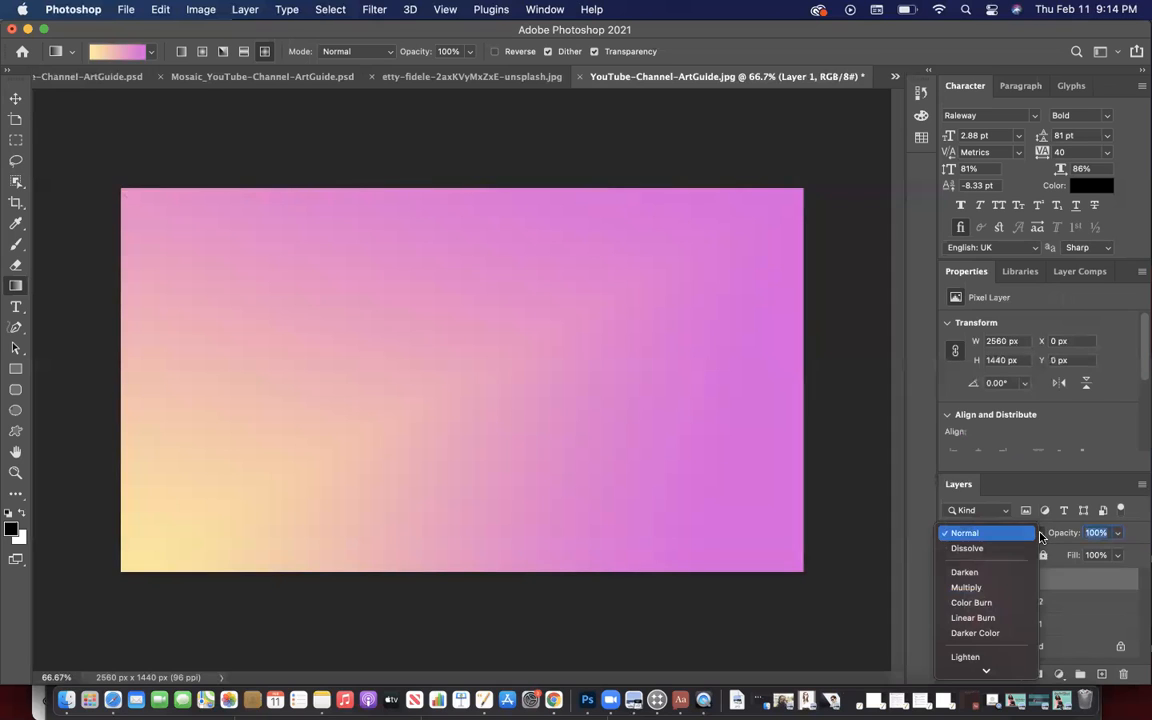
scroll(999, 633, down, 1)
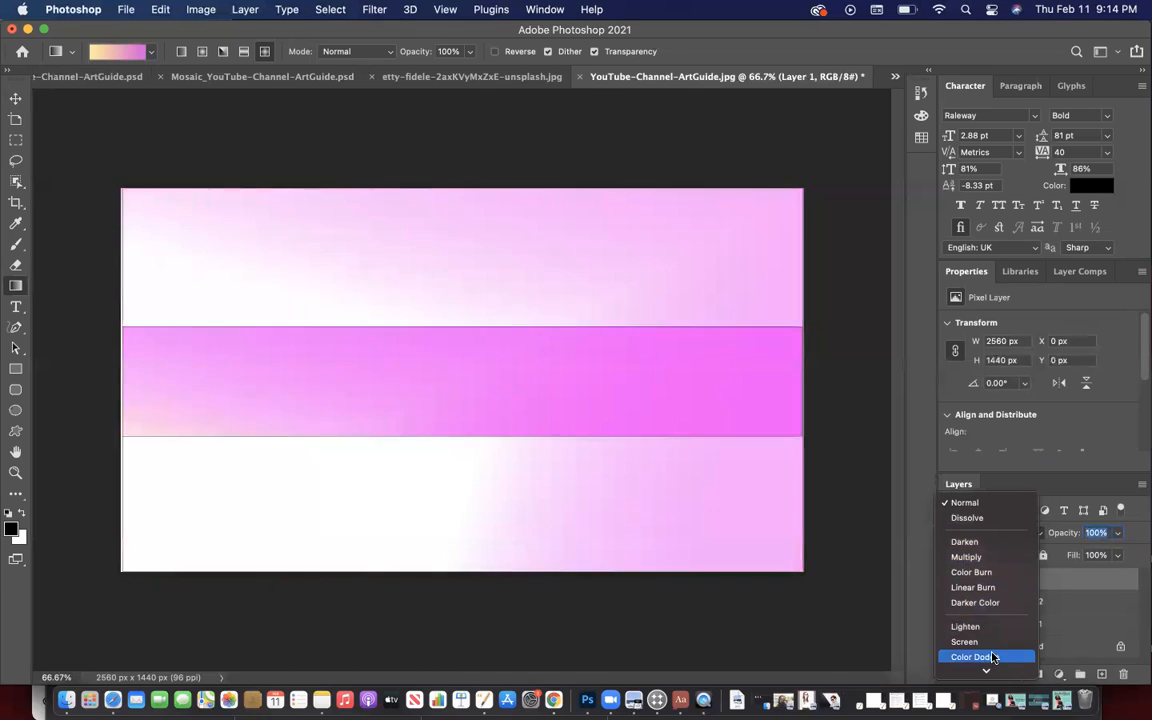
mouse_move(991, 672)
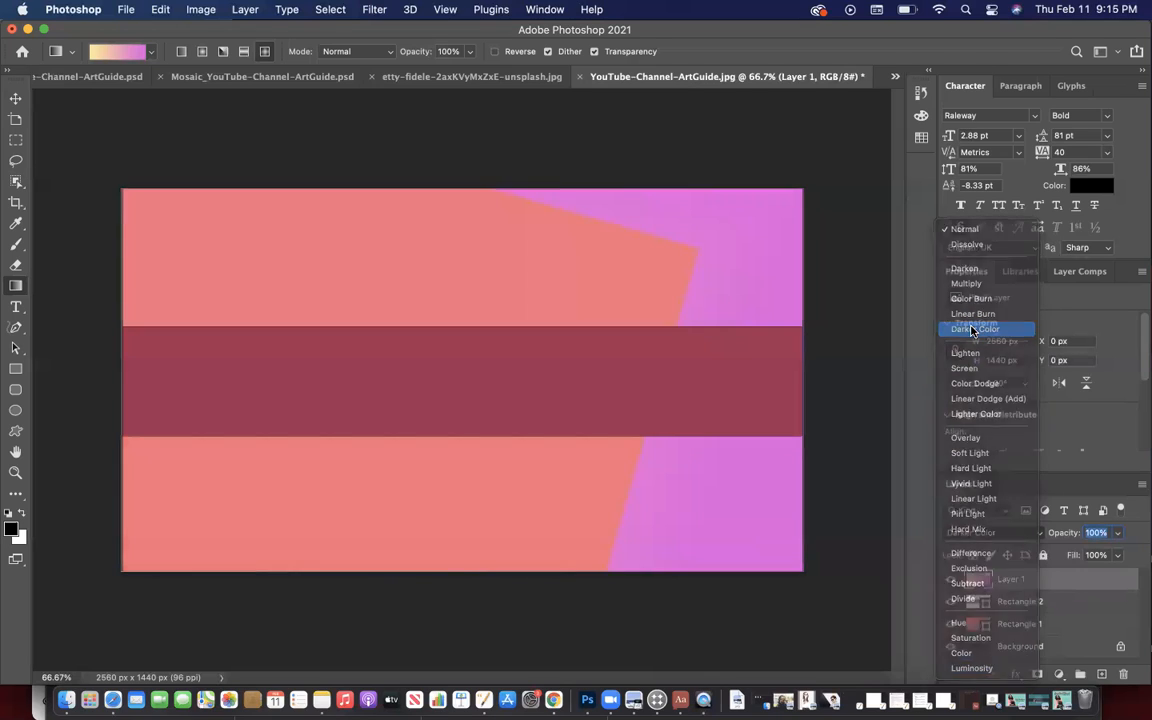
click(972, 330)
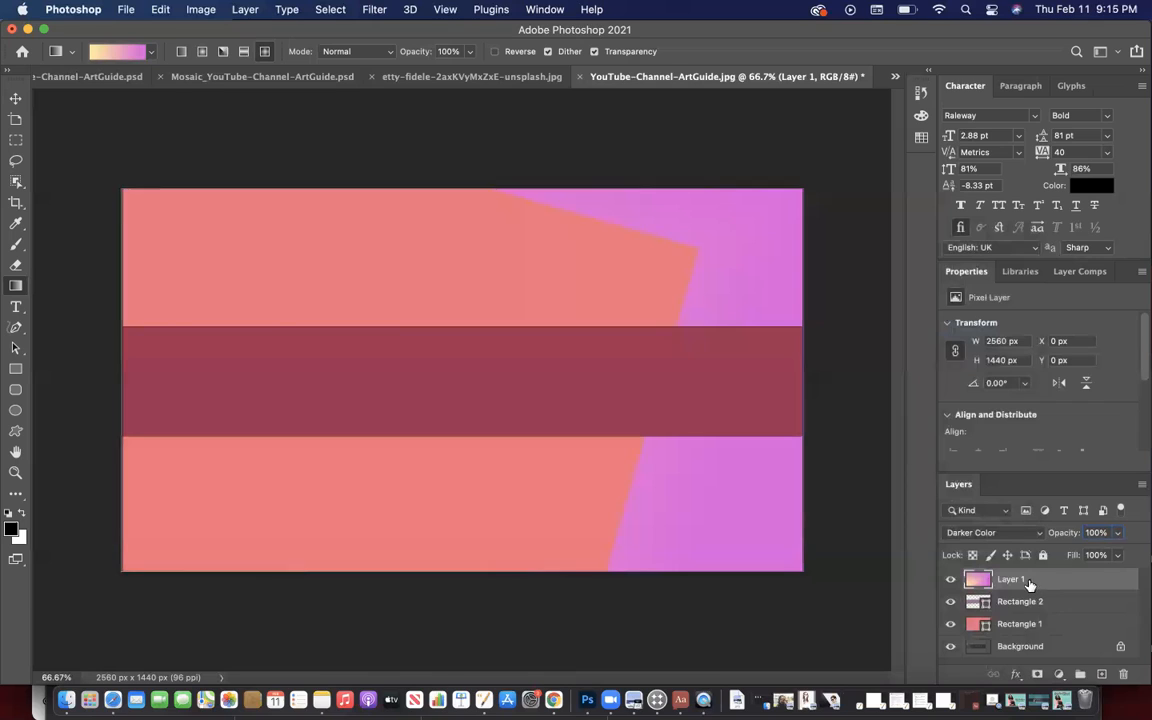
Step: Hide and show the Rectangle 2, Rectangle 1 and Layer 1 layers to compare what each contributes to the blend
click(950, 604)
click(951, 626)
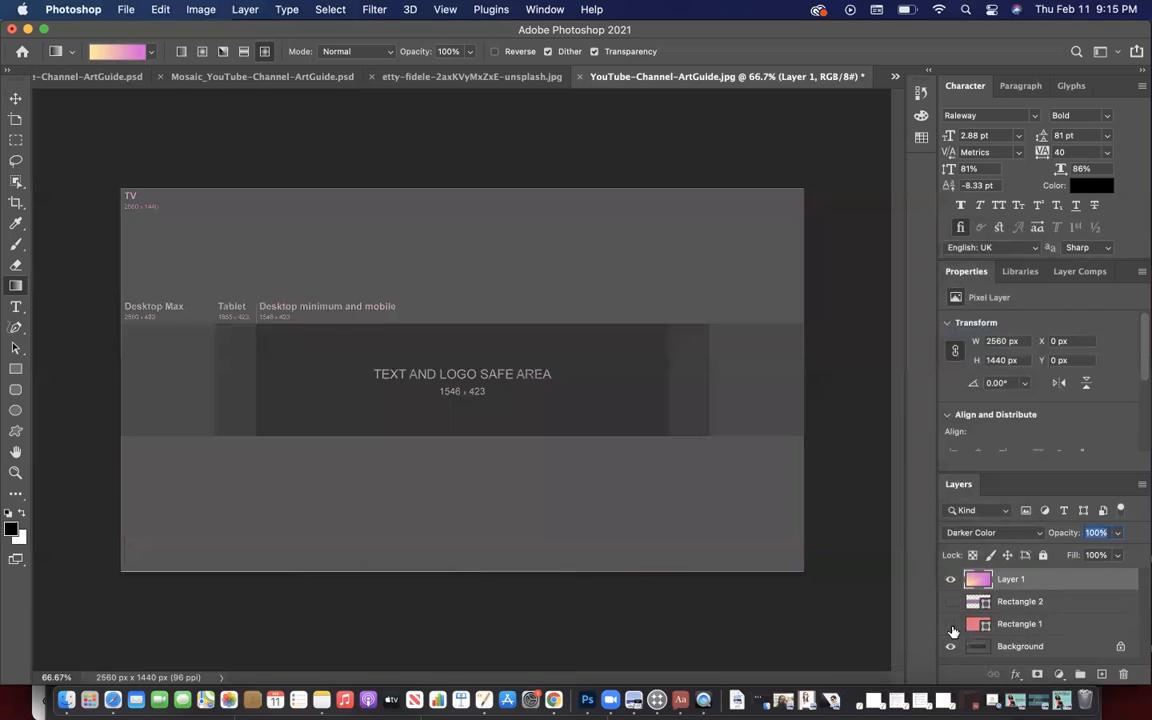
click(951, 625)
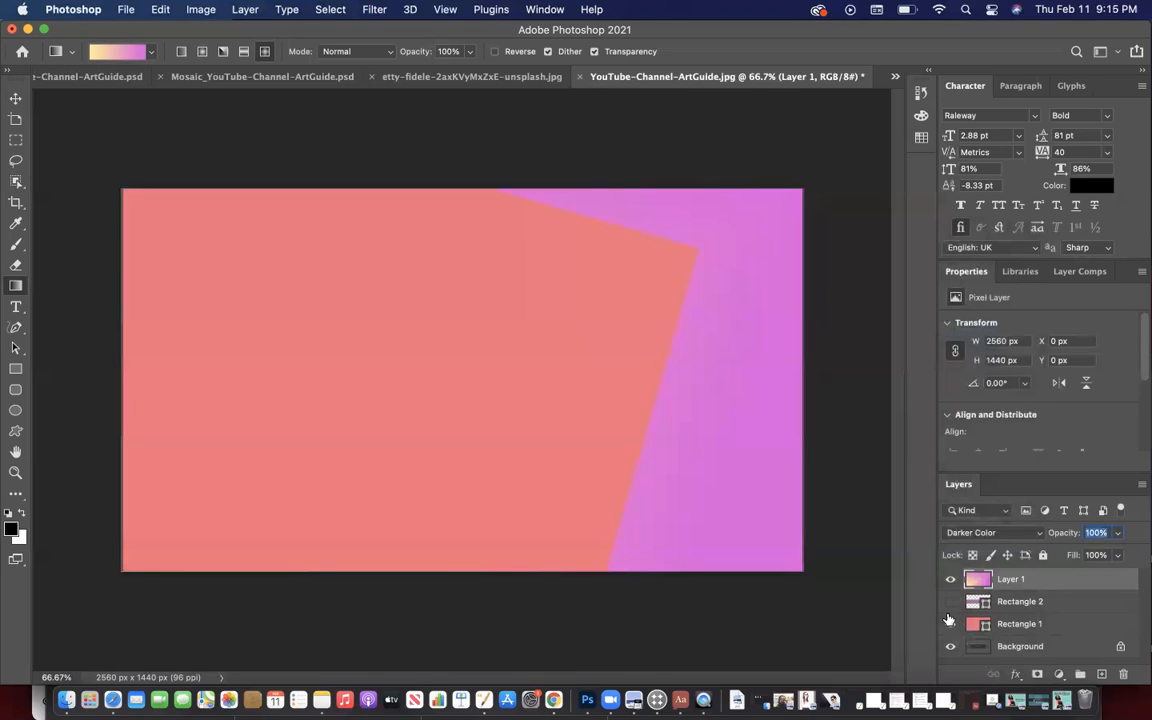
click(950, 602)
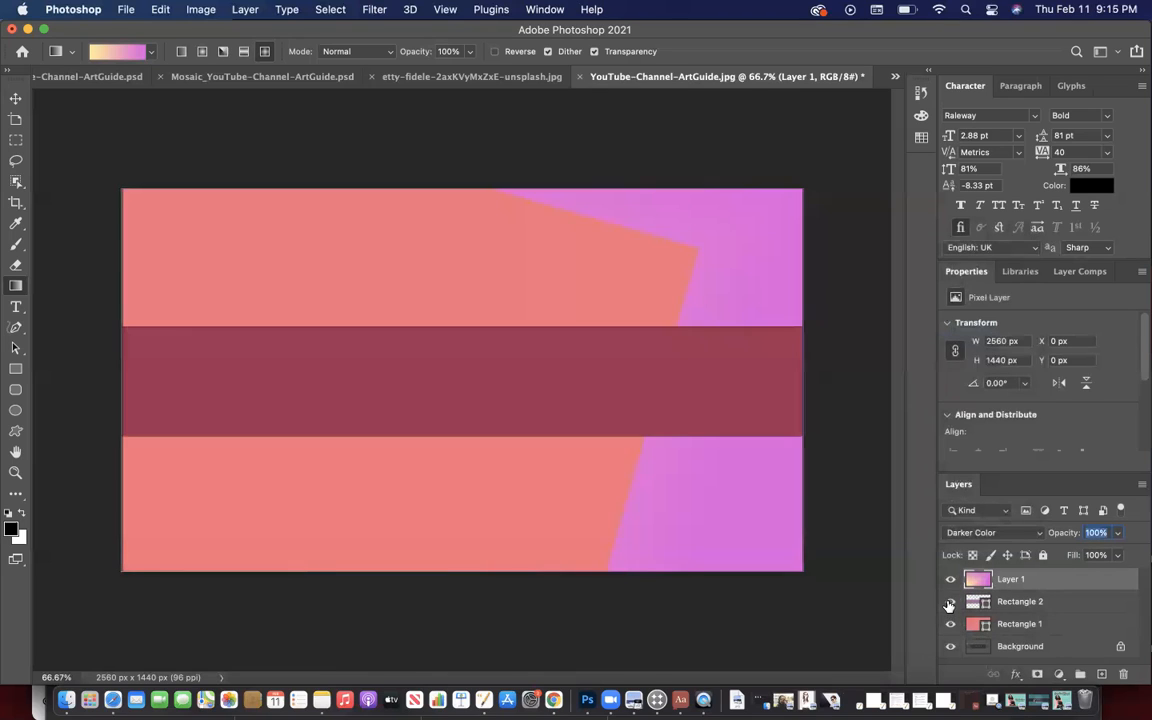
click(950, 580)
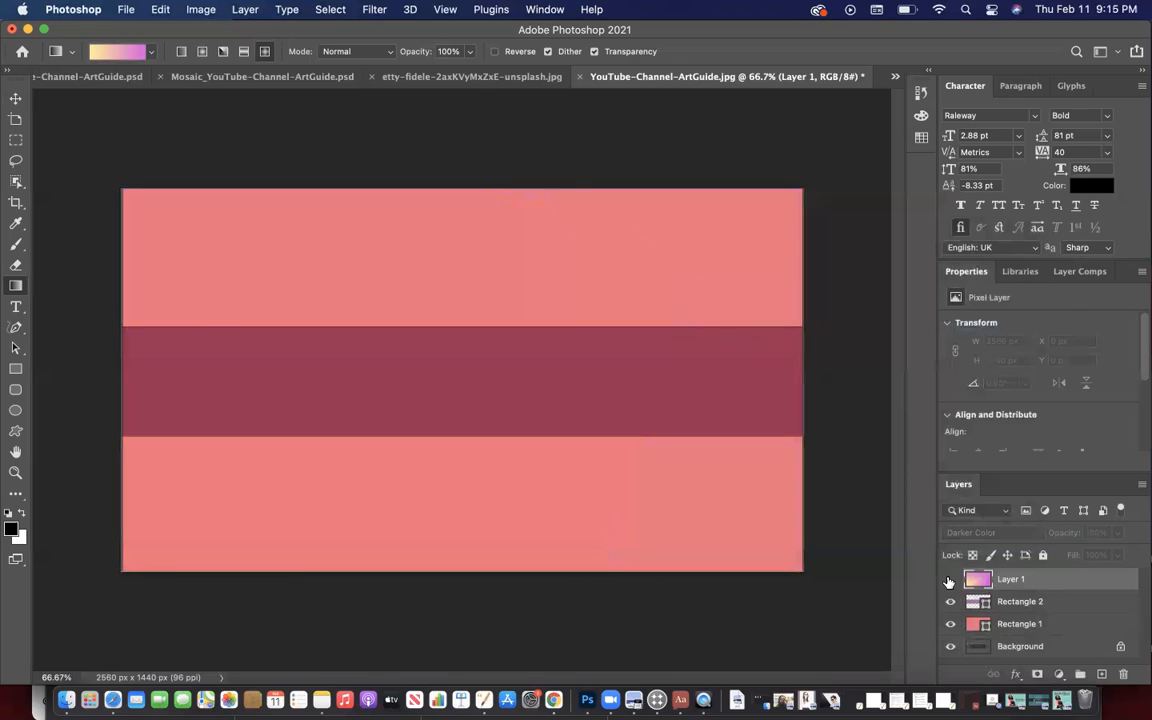
click(950, 580)
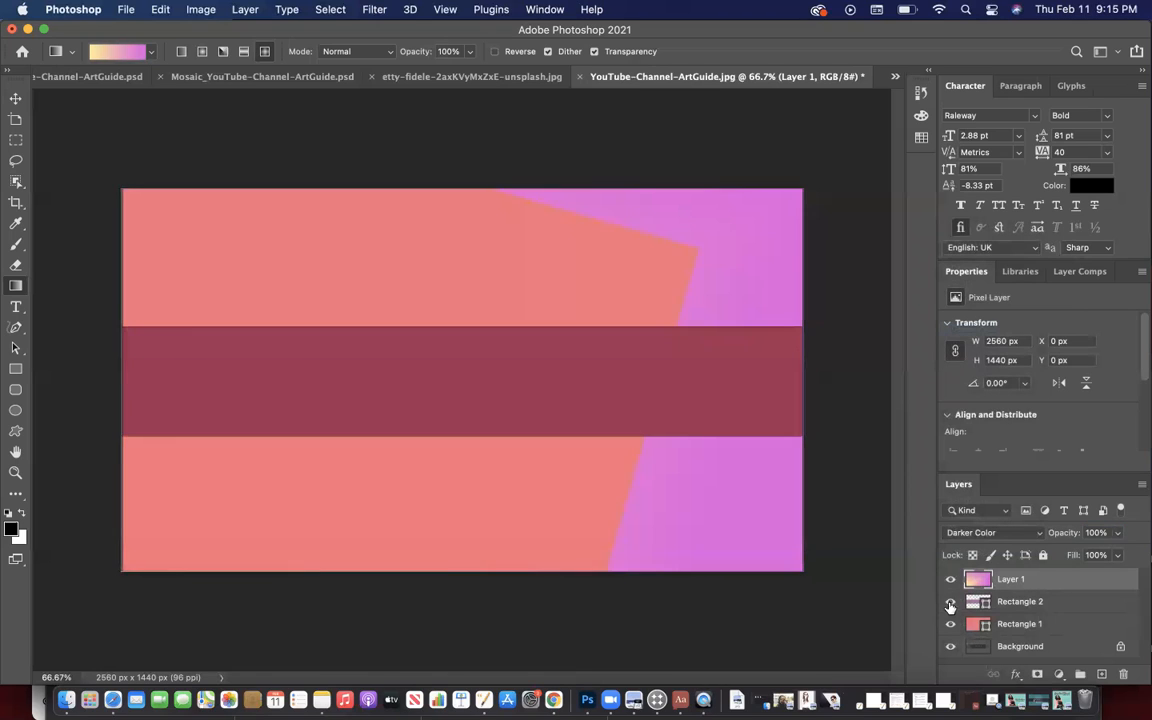
Step: Toggle the Rectangle 2 layer's visibility and try coral, navy, pink, orange, purple and light blue fills on its band
click(950, 602)
click(950, 602)
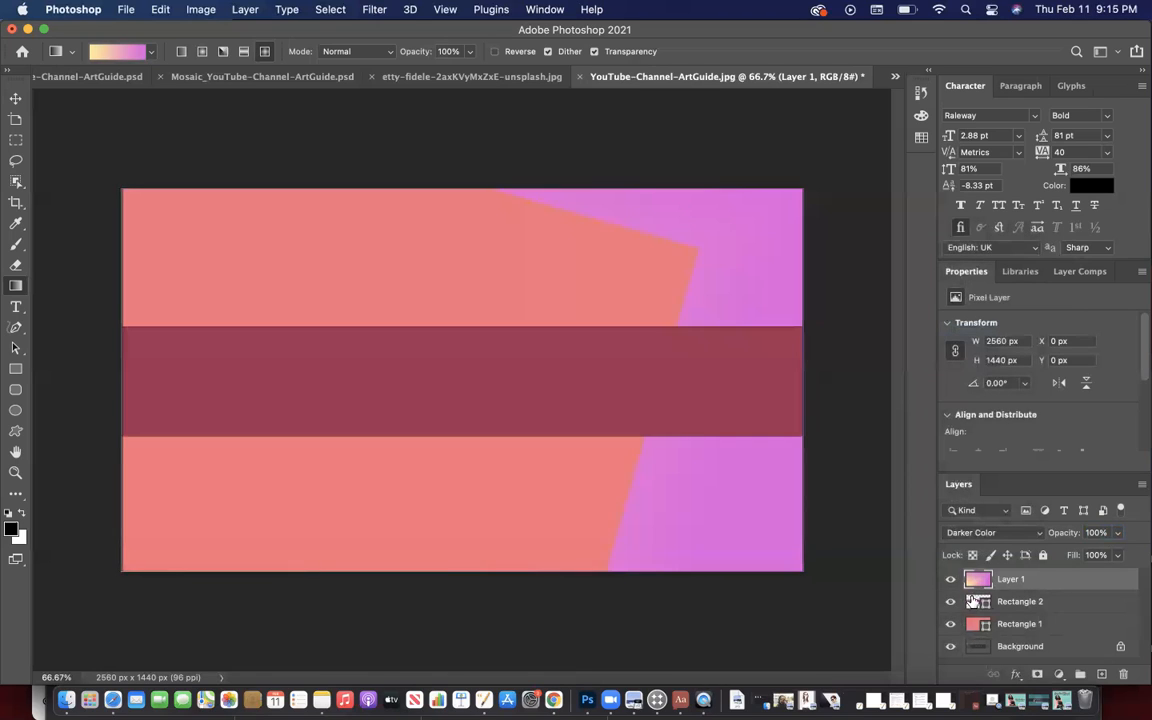
click(1030, 602)
click(995, 439)
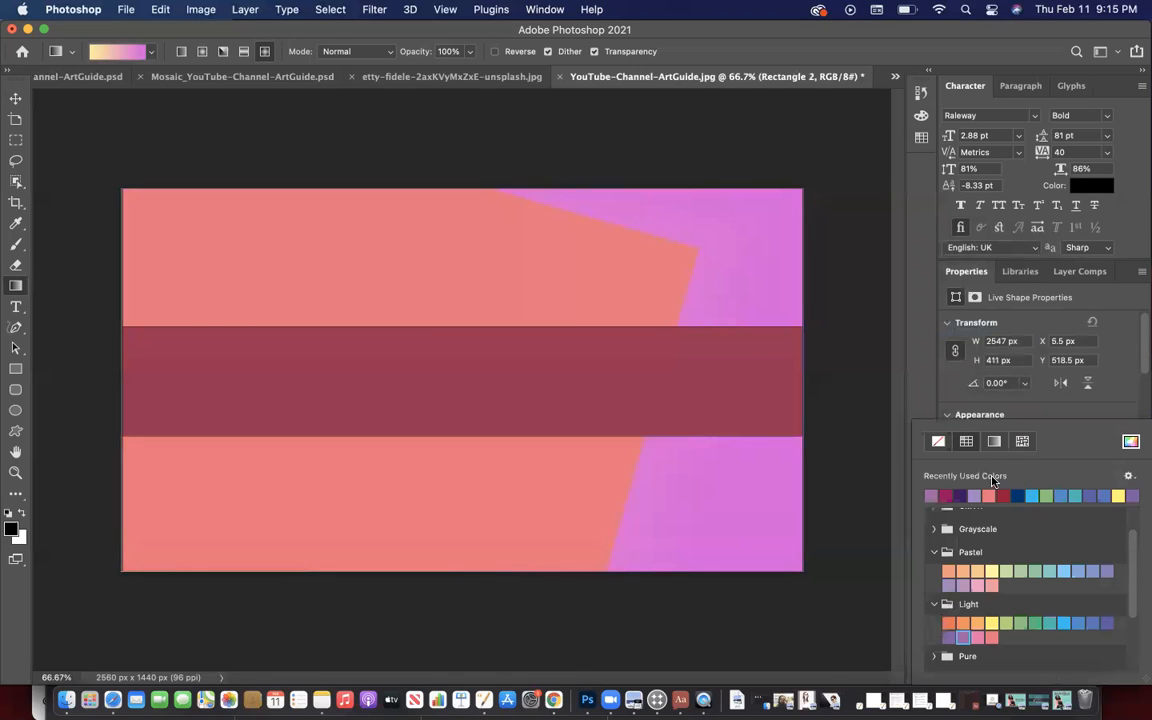
click(997, 493)
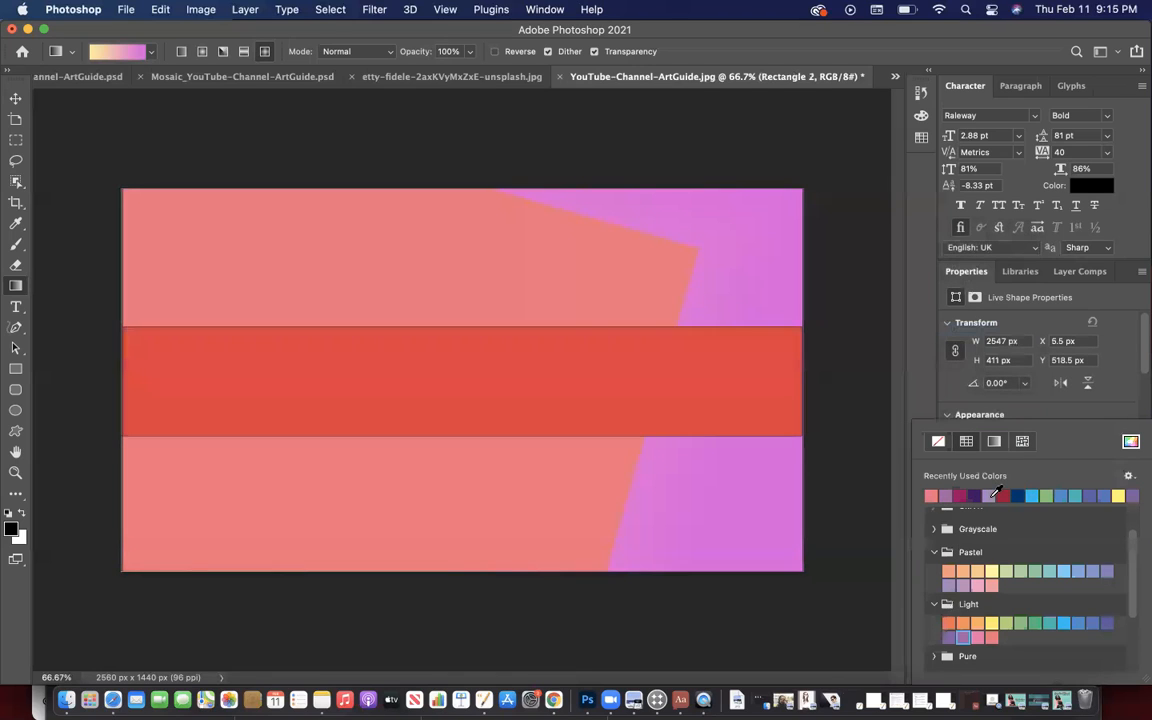
click(1018, 494)
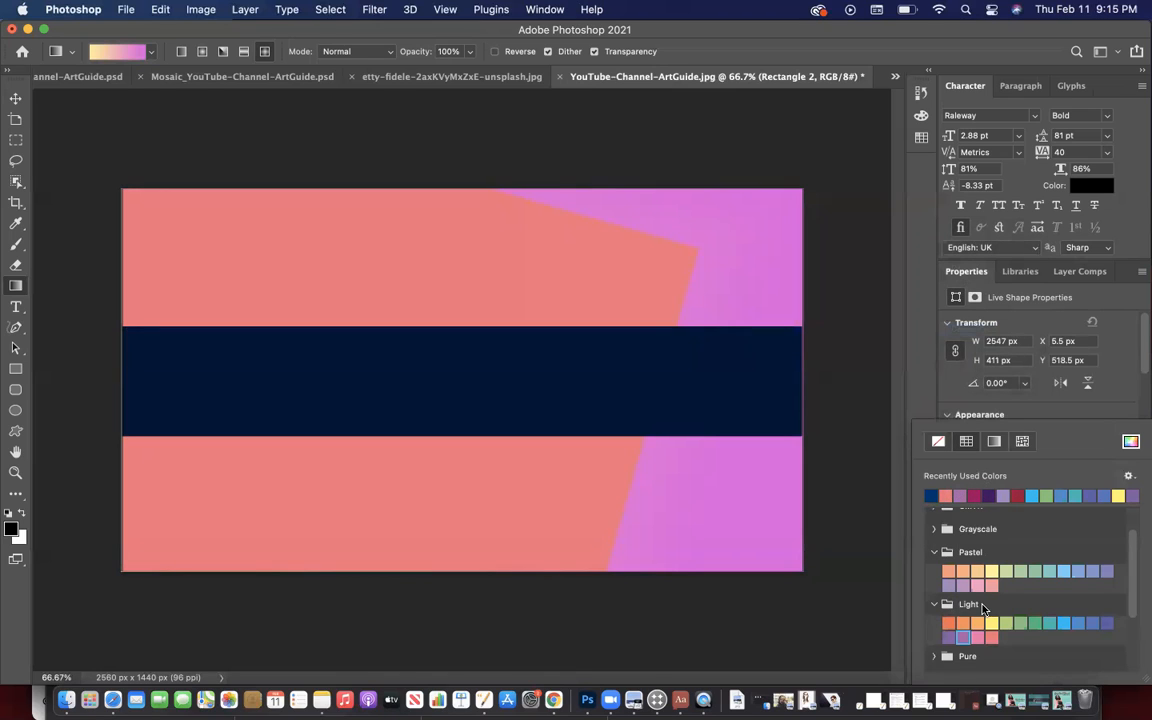
click(983, 632)
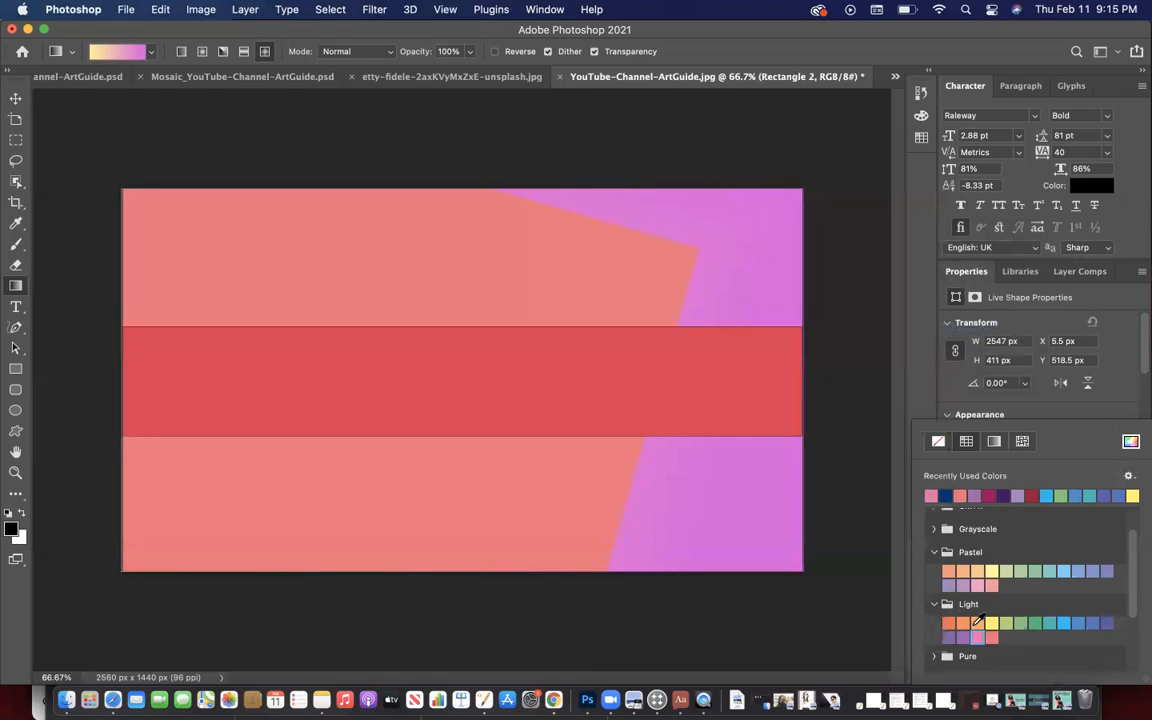
click(949, 623)
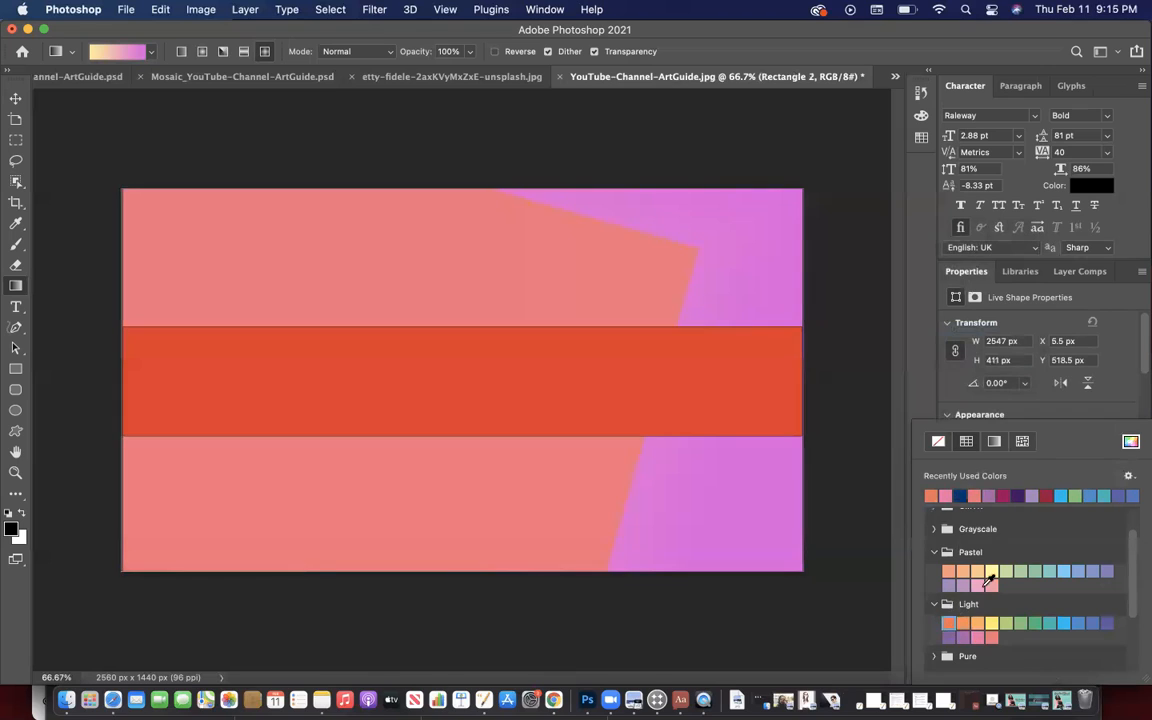
click(995, 492)
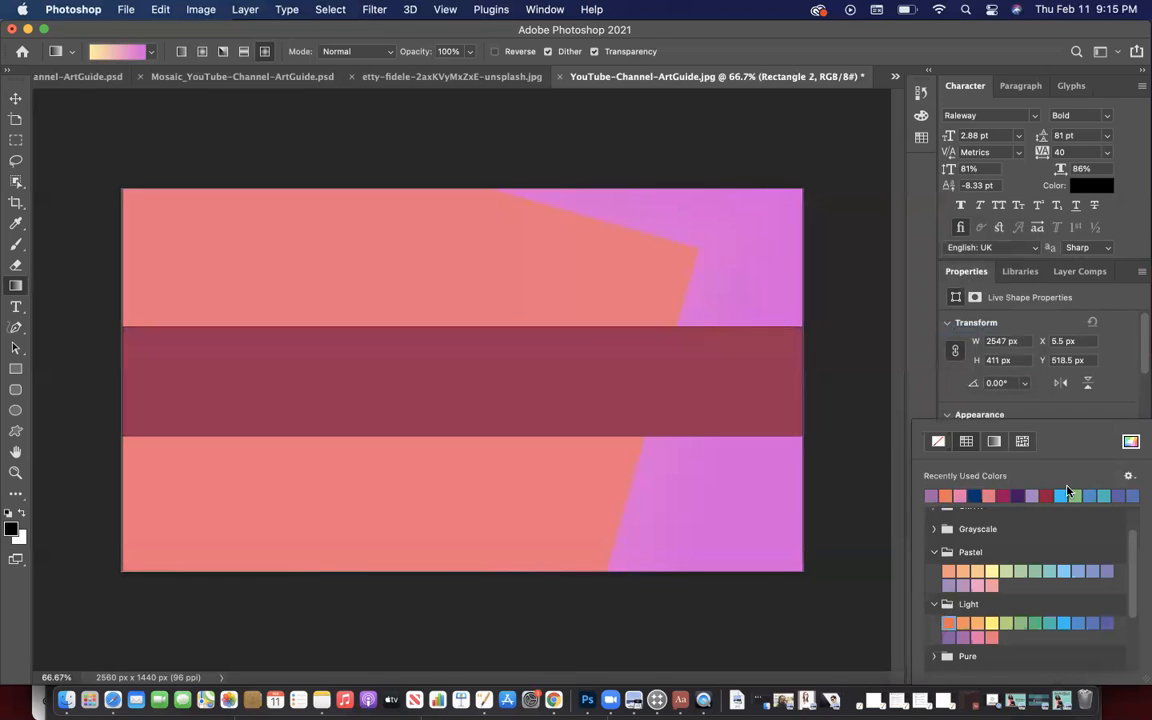
click(1066, 494)
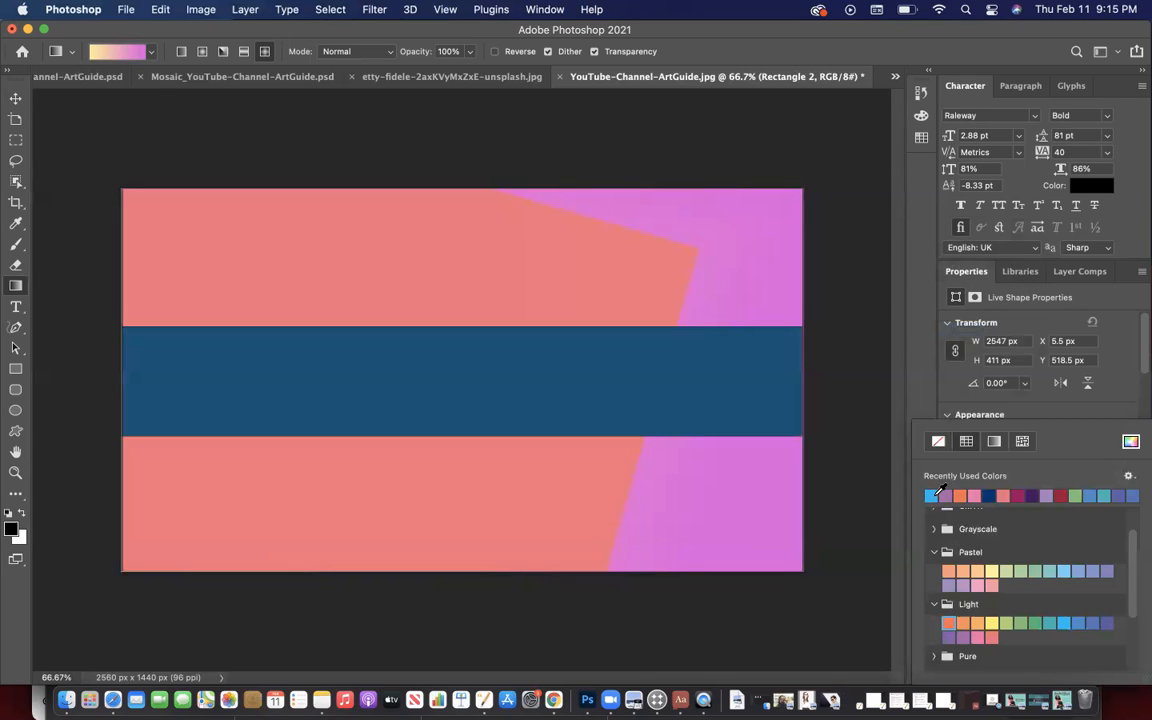
click(946, 493)
click(960, 493)
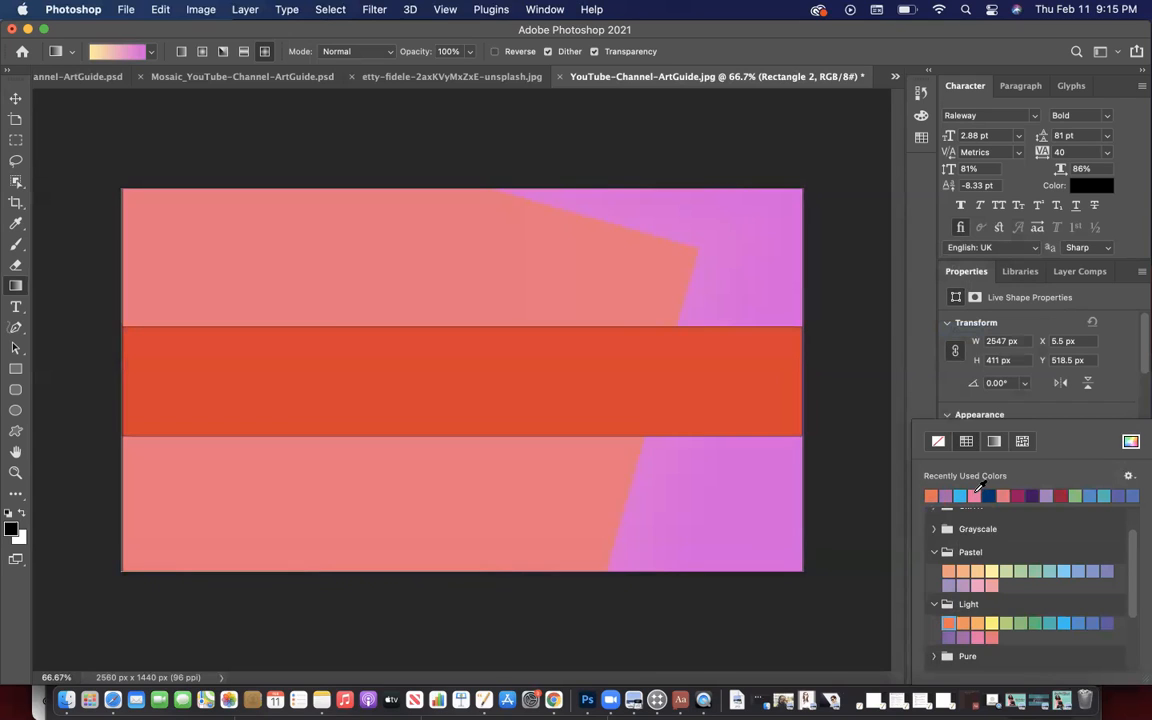
click(976, 493)
click(945, 494)
Step: Compare Light and Dark swatches on the Rectangle 2 band and set its fill to the coral swatch from the Light group
scroll(943, 535, up, 1)
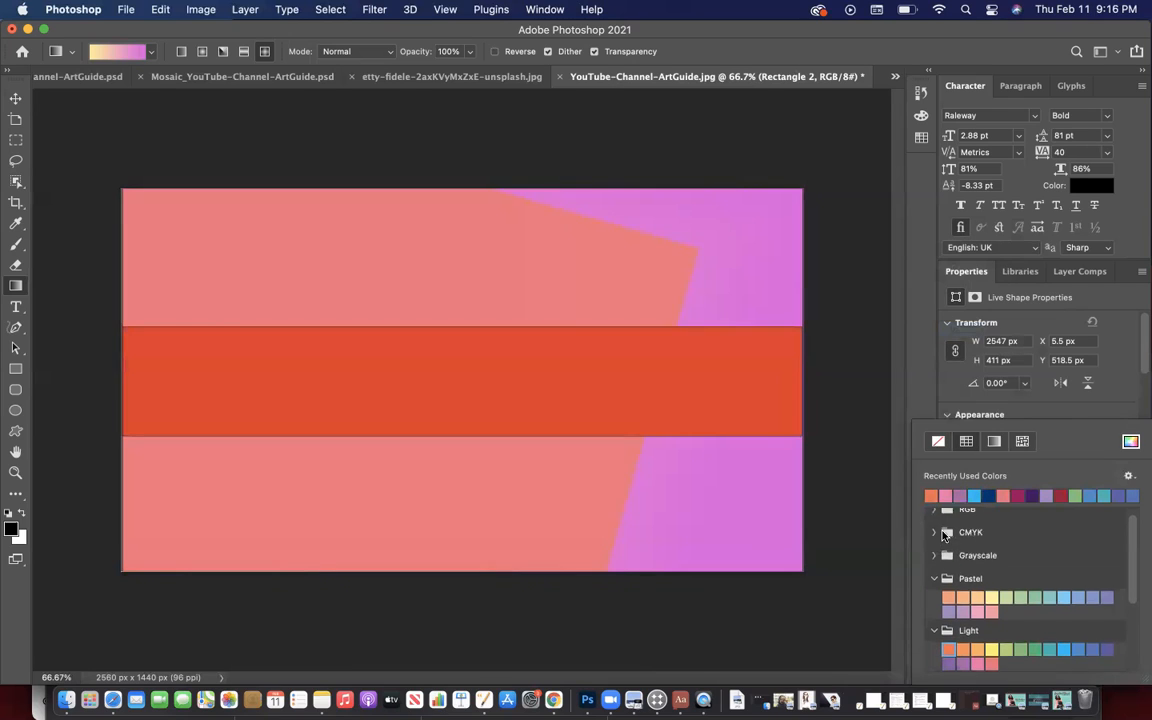
scroll(943, 535, up, 1)
scroll(958, 565, down, 5)
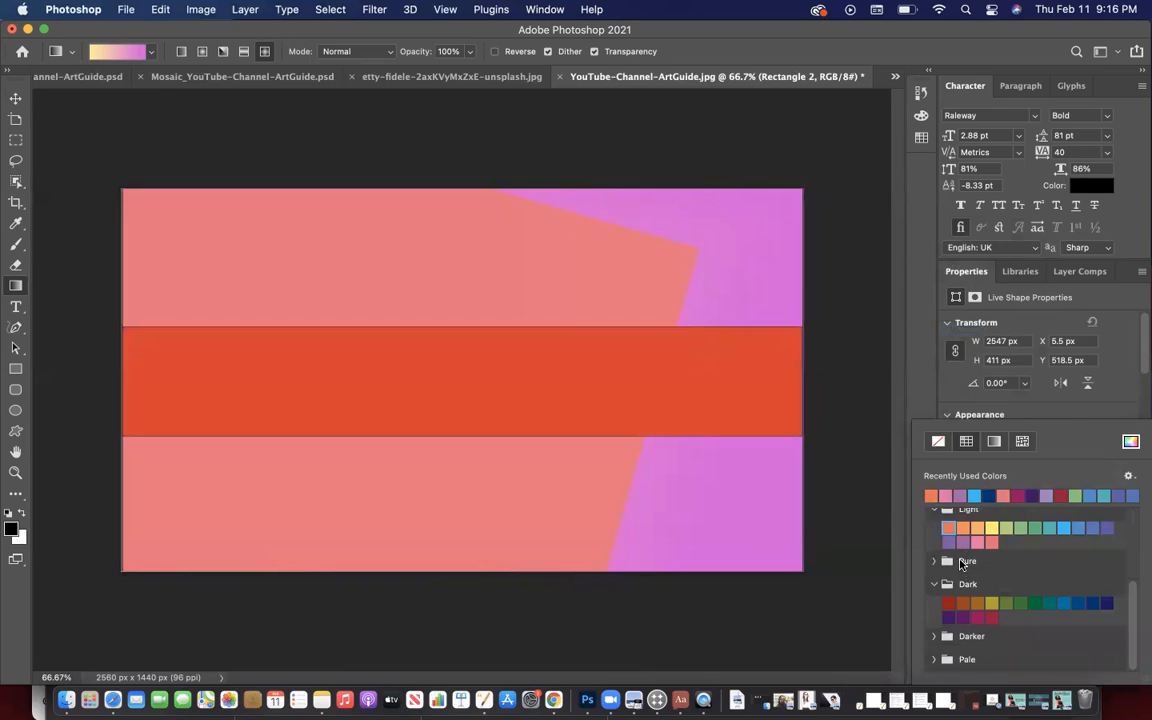
click(964, 541)
click(991, 541)
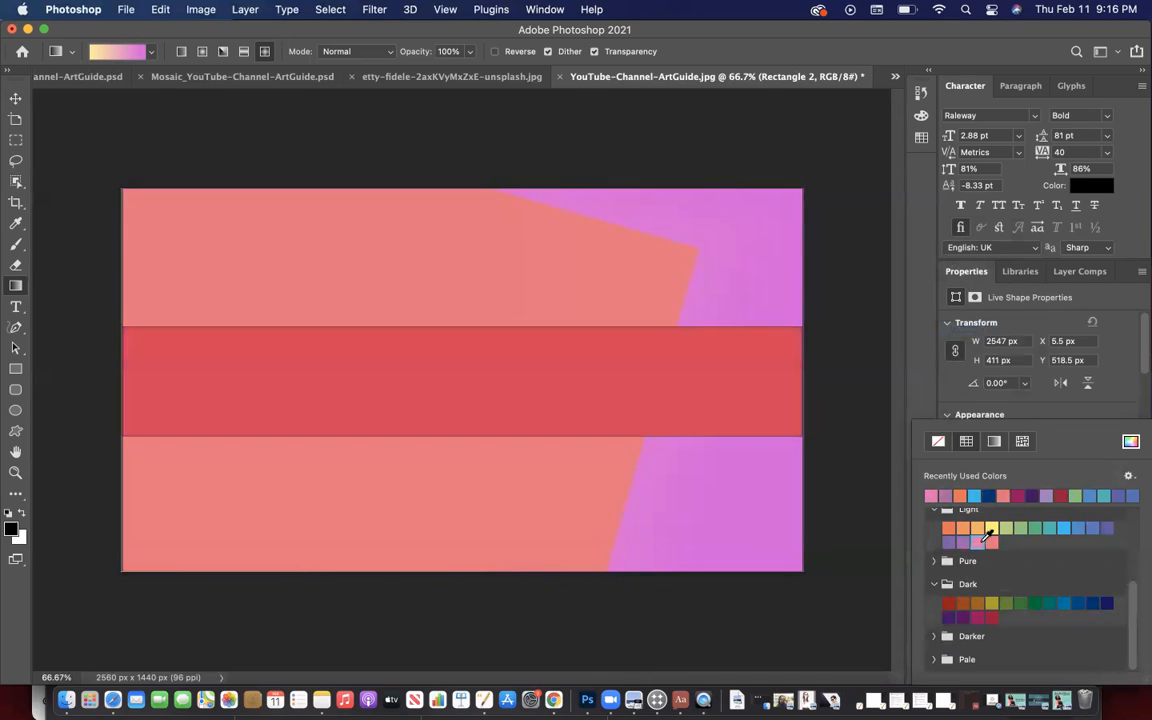
click(990, 617)
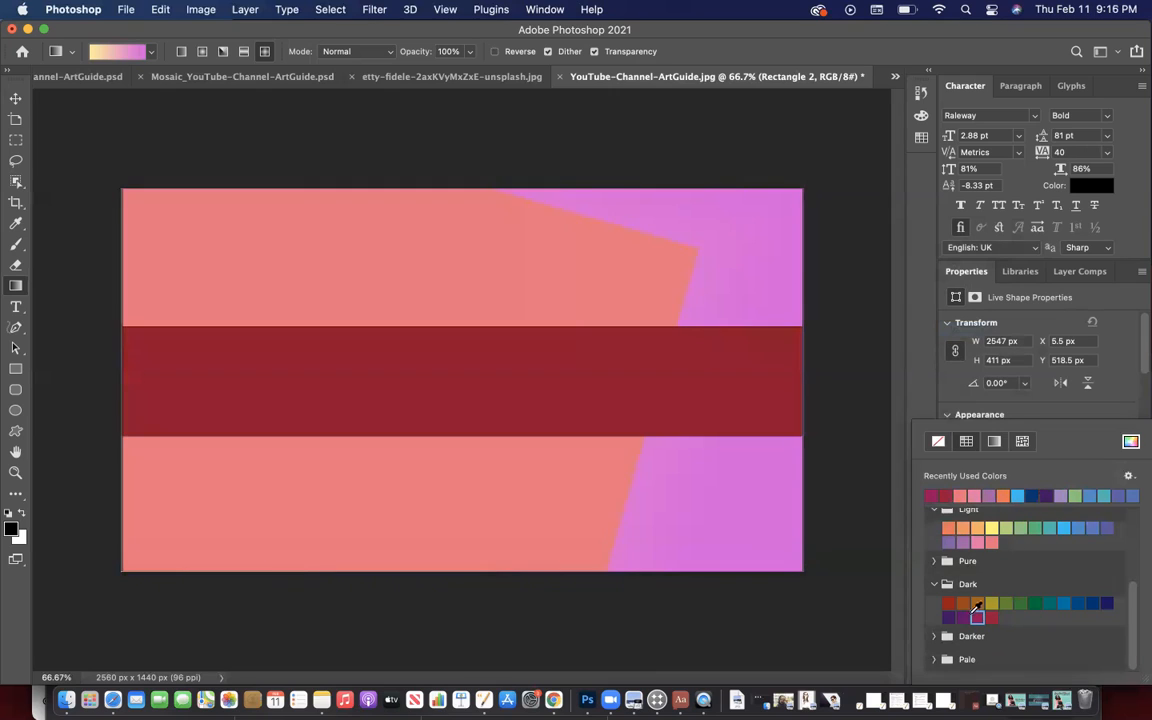
click(963, 603)
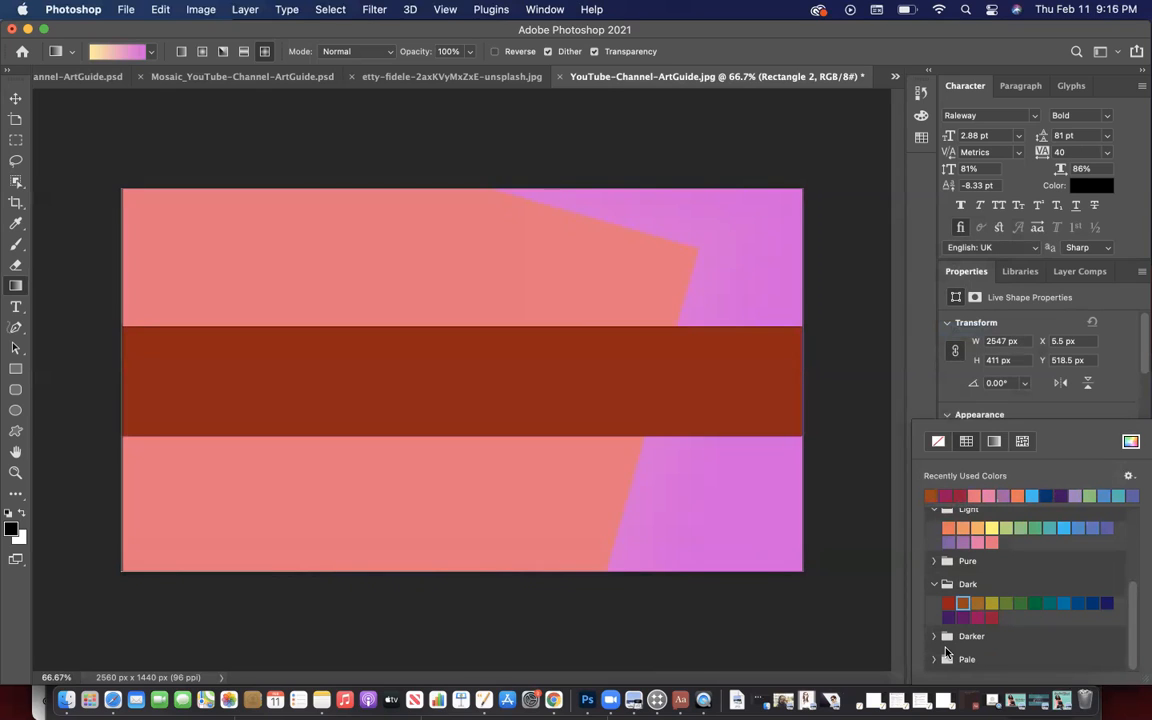
click(990, 529)
scroll(991, 530, up, 1)
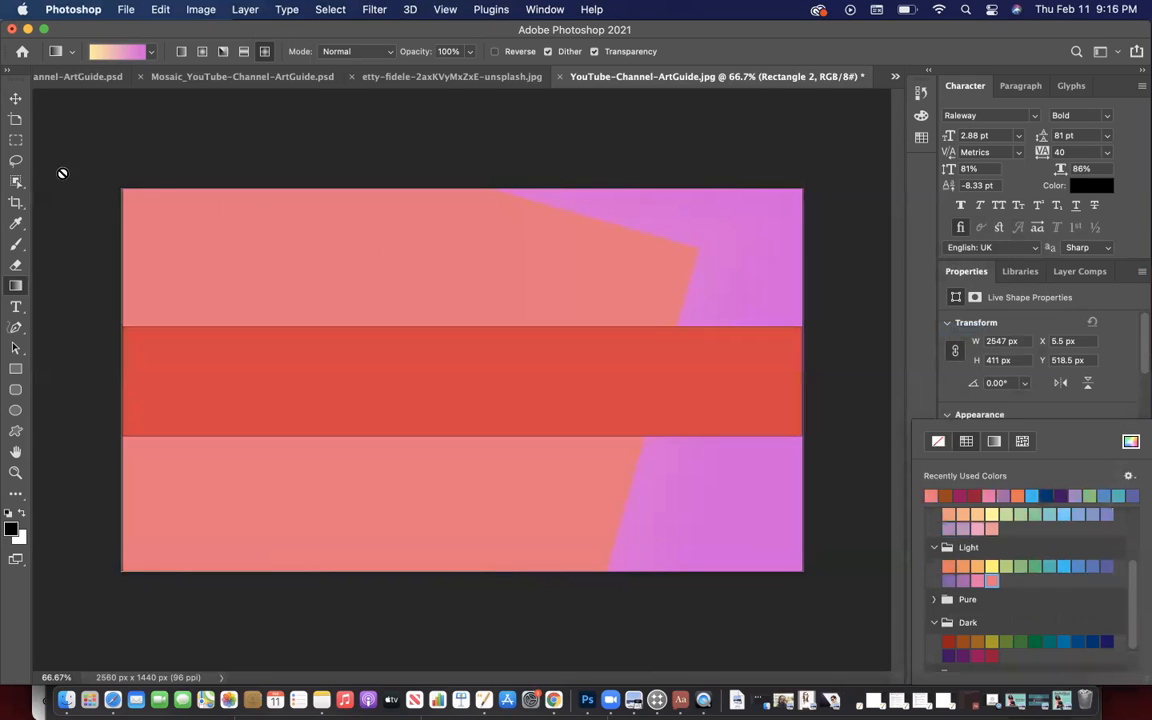
click(15, 98)
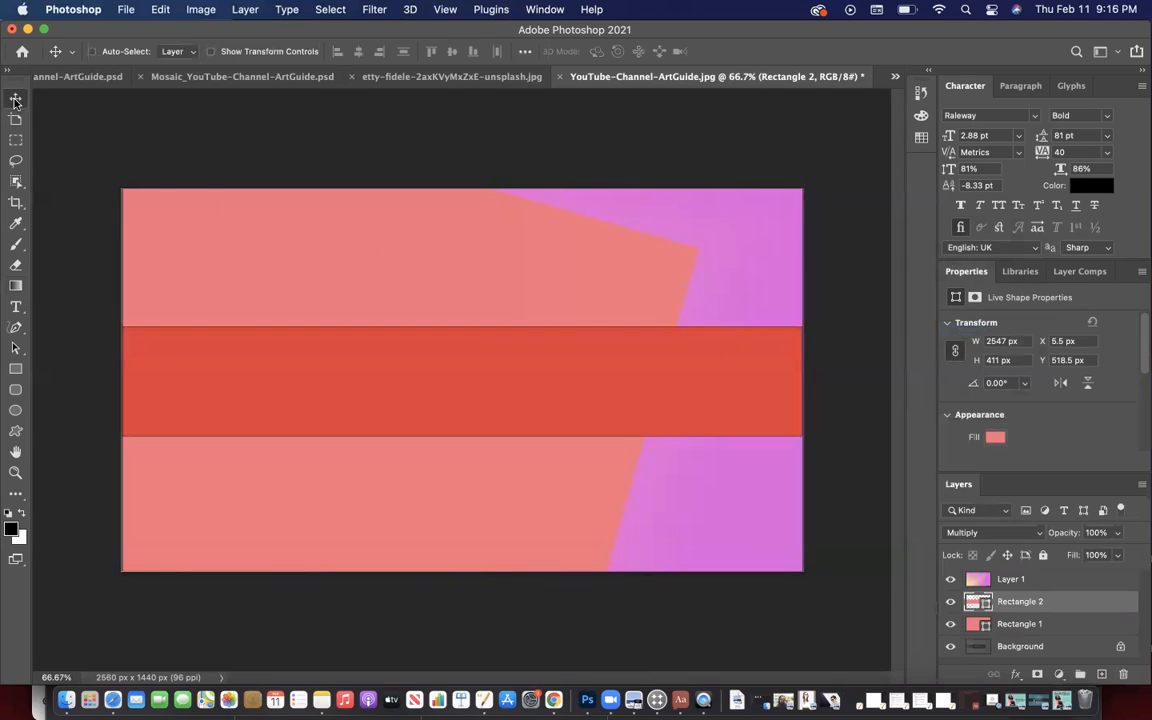
Step: Apply the Tiles filter to Layer 1 with 10 tiles, 10% maximum offset and Background Color filling the empty areas
click(1057, 580)
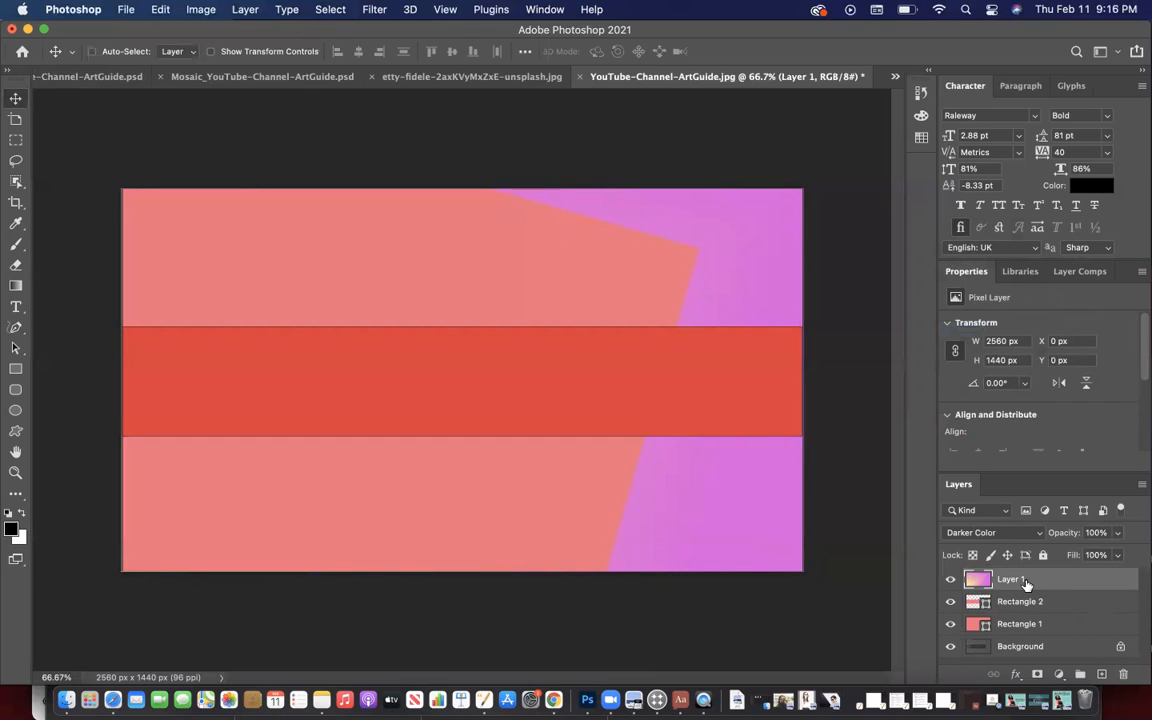
click(376, 12)
mouse_move(408, 318)
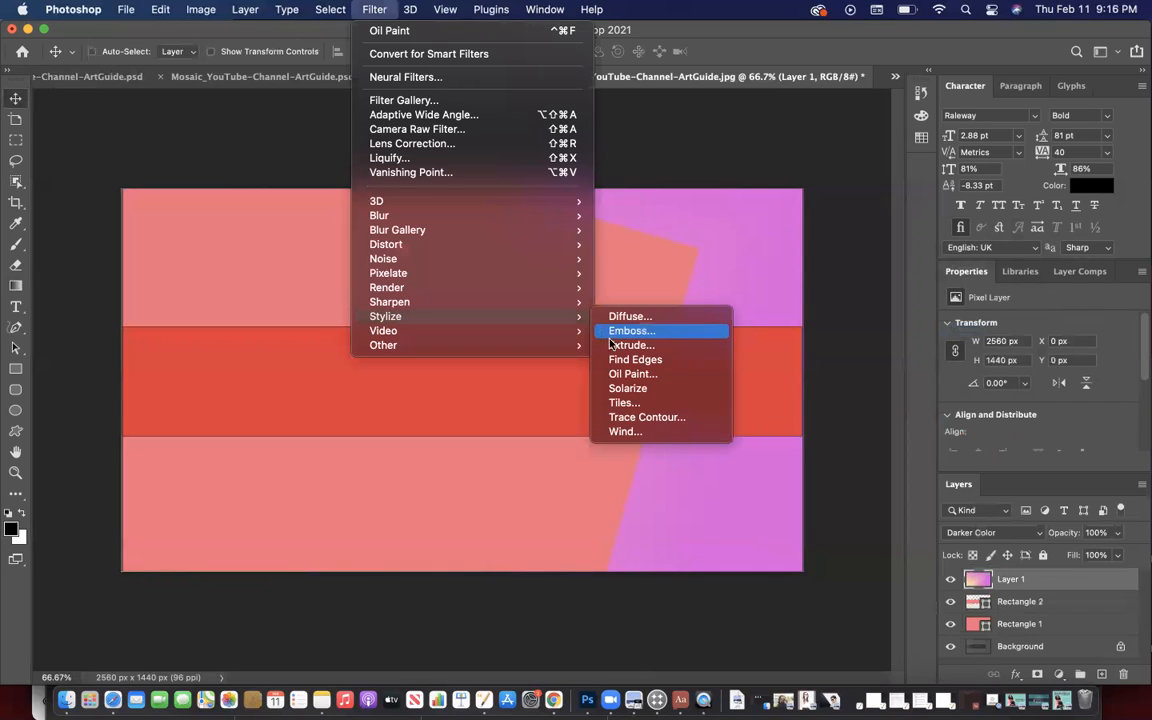
click(627, 404)
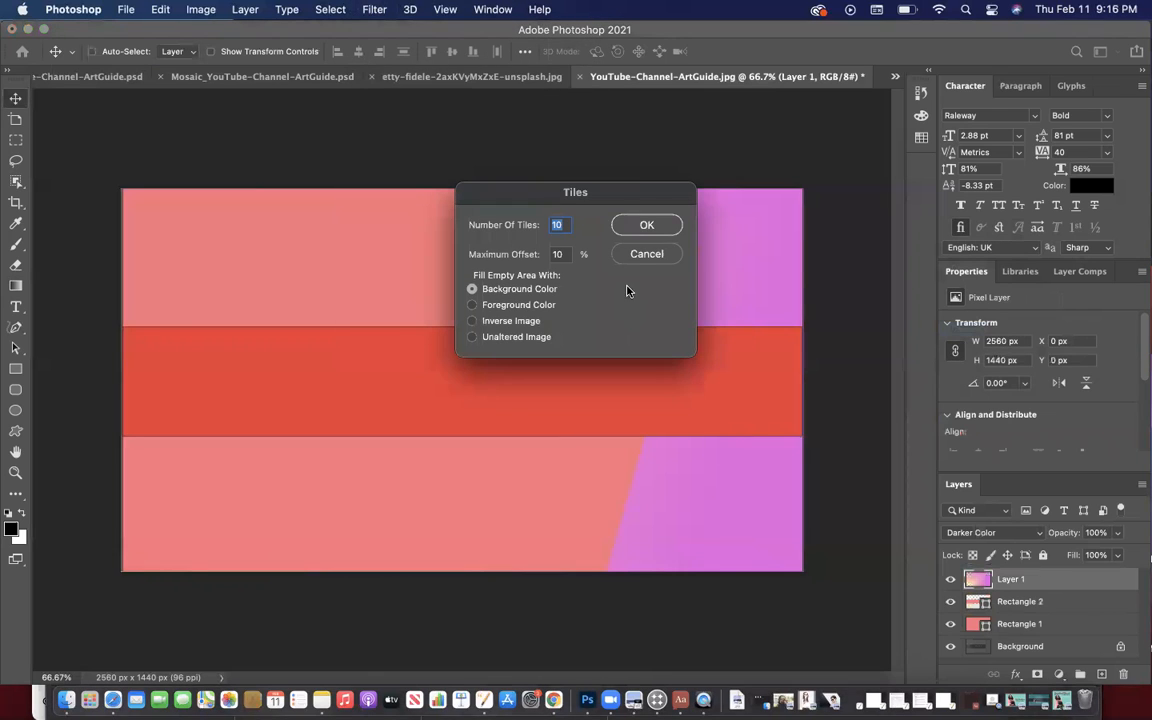
click(643, 226)
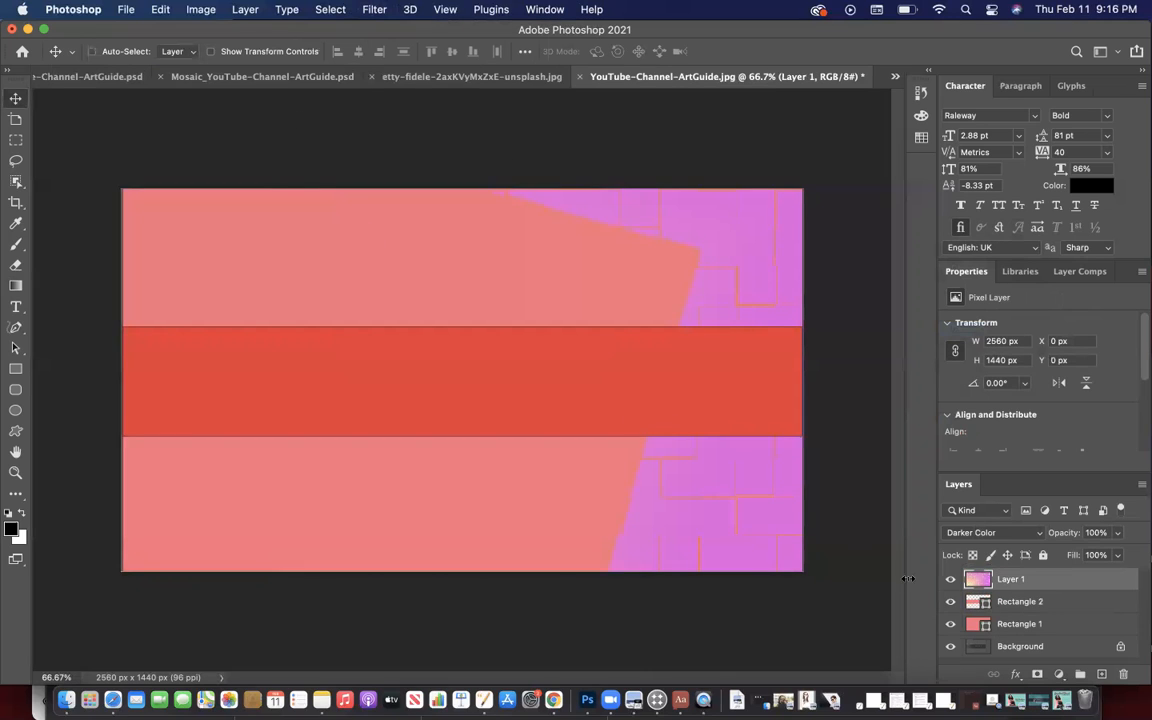
Step: Hide and show Rectangle 2, Rectangle 1 and Layer 1 to inspect the tiled gradient's effect
click(950, 601)
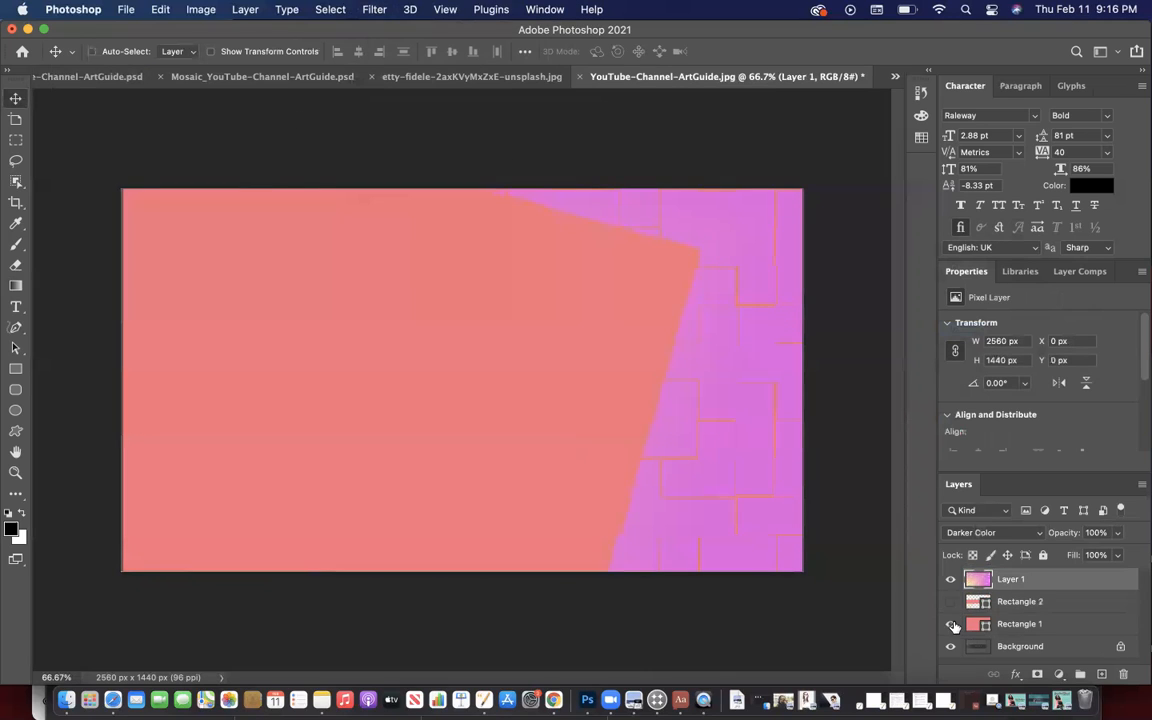
click(952, 627)
click(950, 624)
click(948, 603)
click(950, 580)
click(950, 580)
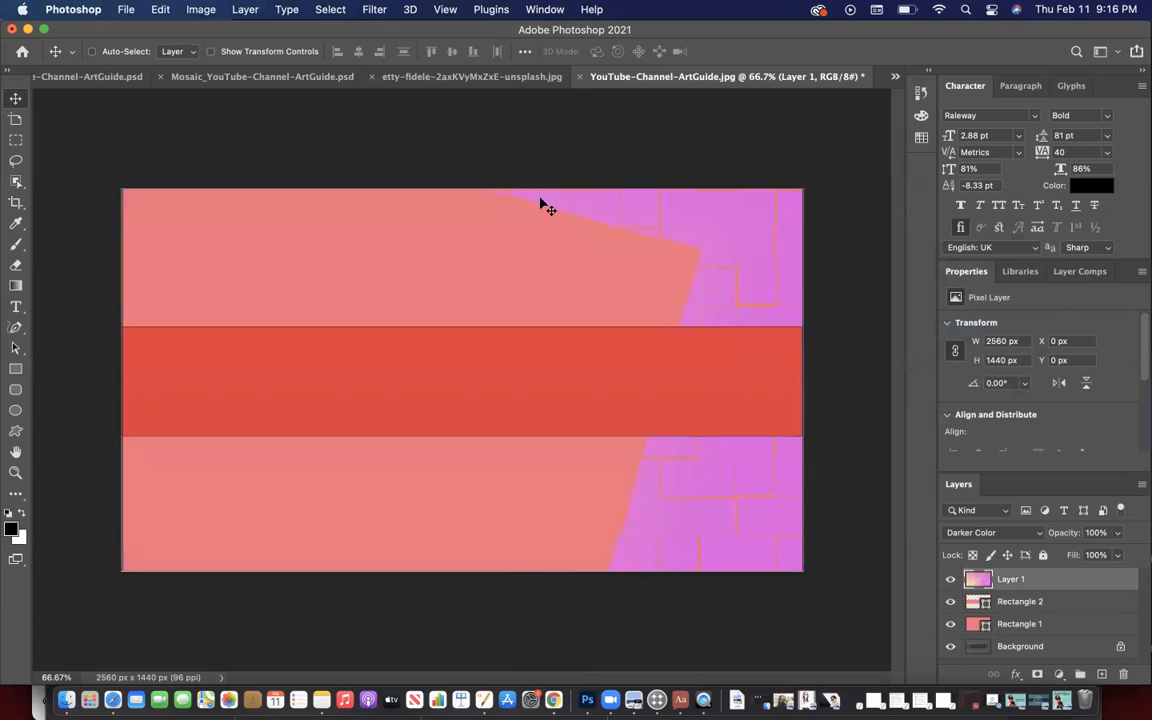
Step: Undo the last layer visibility change and show Layer 1 again
click(373, 10)
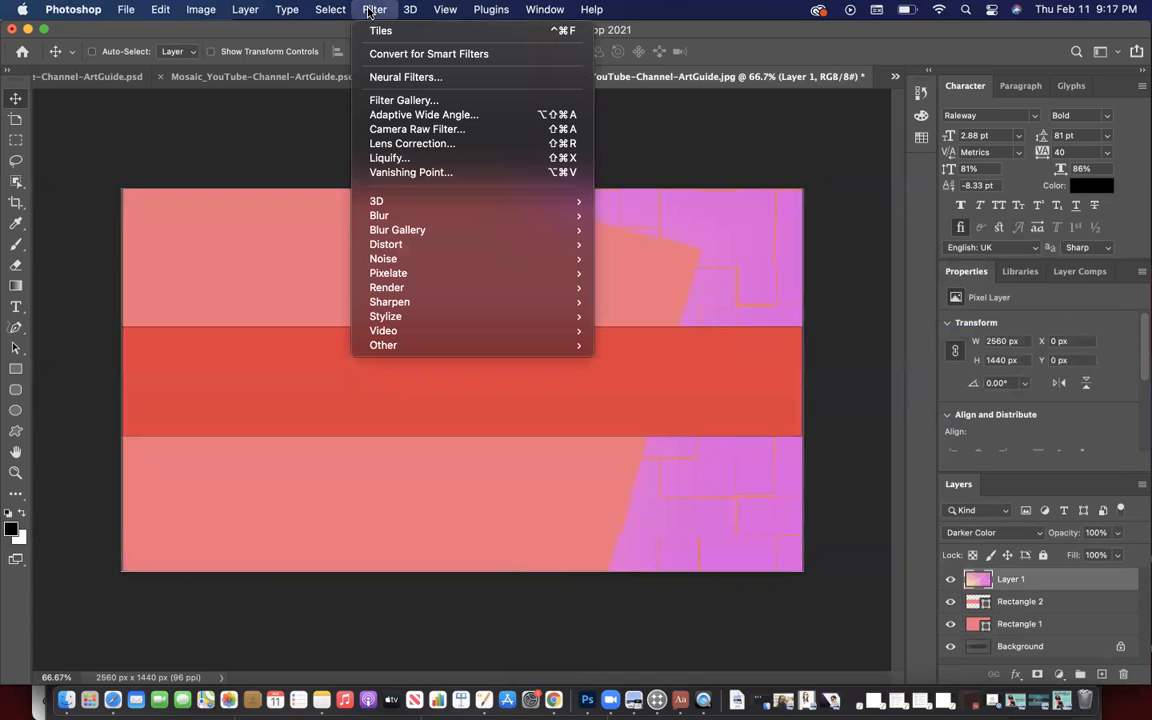
mouse_move(160, 10)
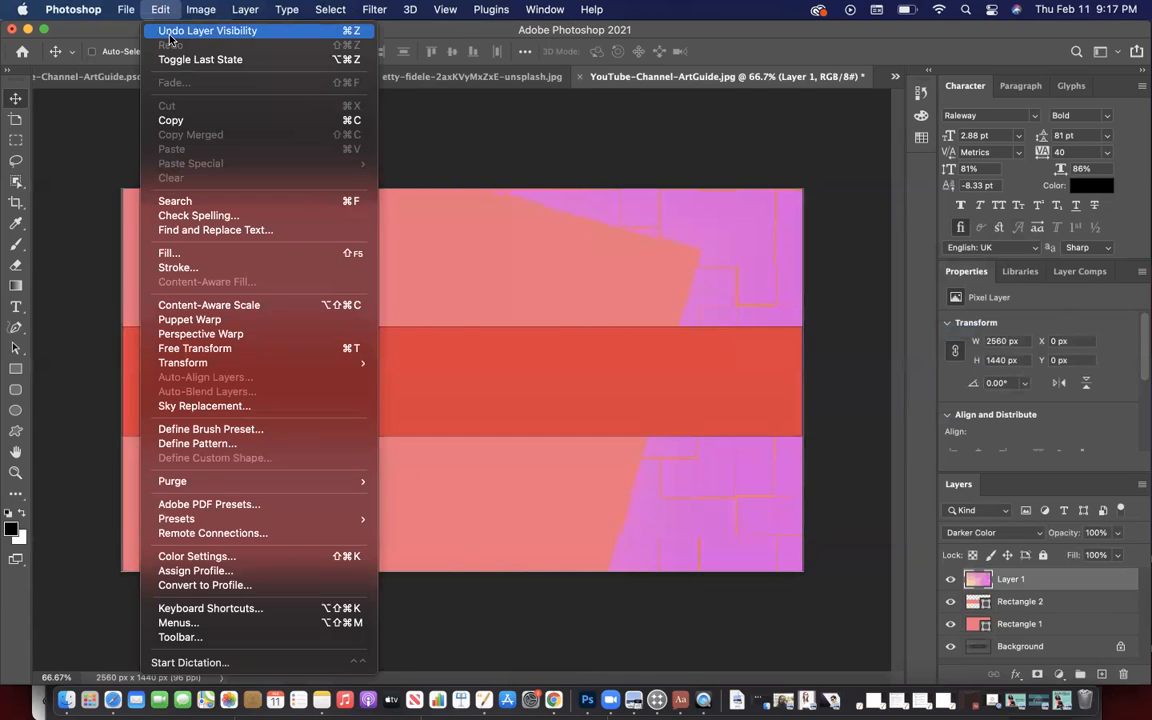
click(200, 31)
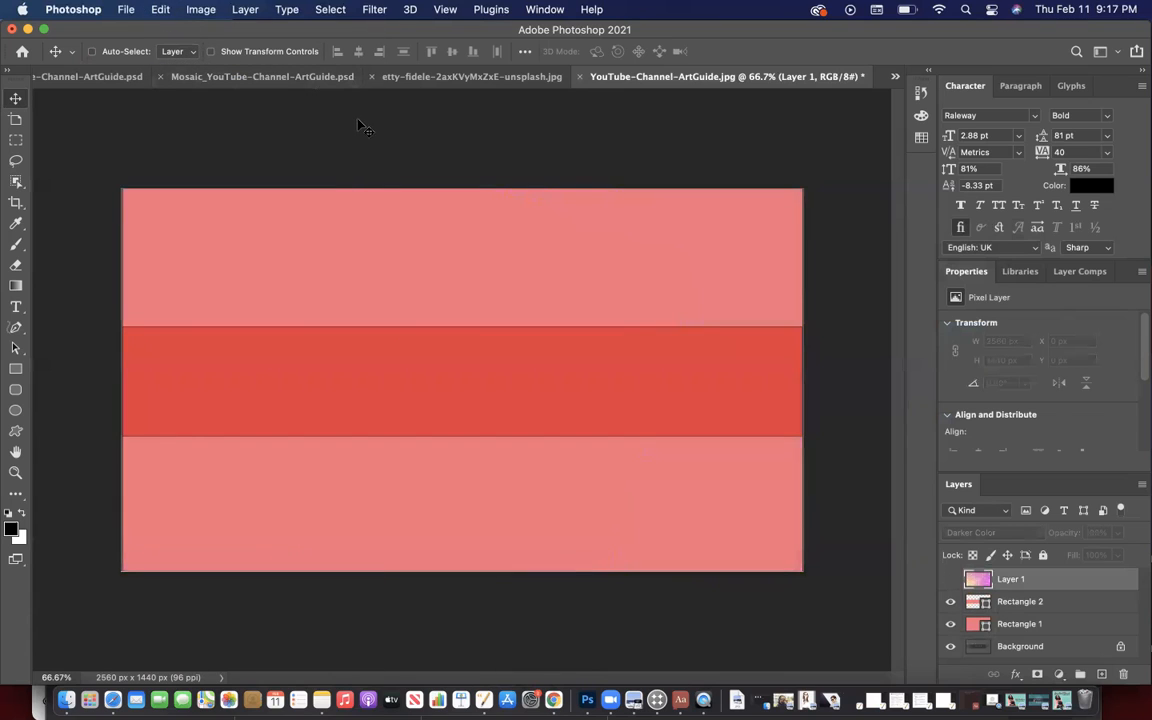
click(950, 579)
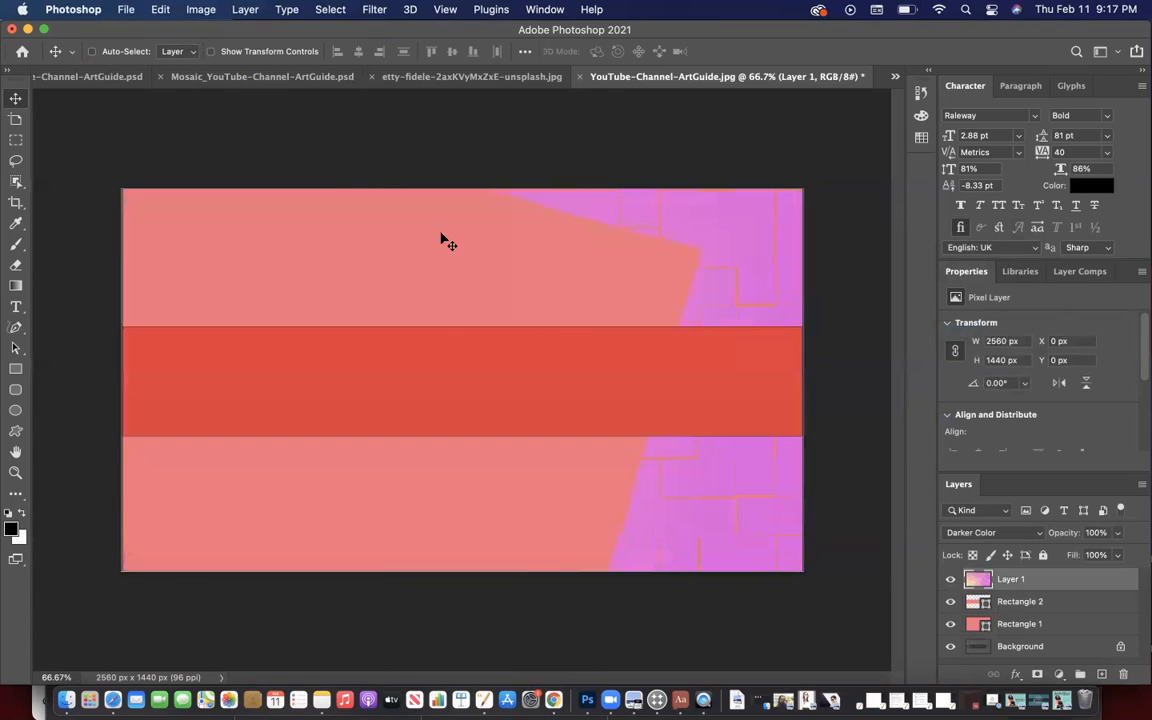
Step: Step back through the earlier layer visibility changes and show the Rectangle 2 and Rectangle 1 layers again
click(240, 10)
mouse_move(176, 11)
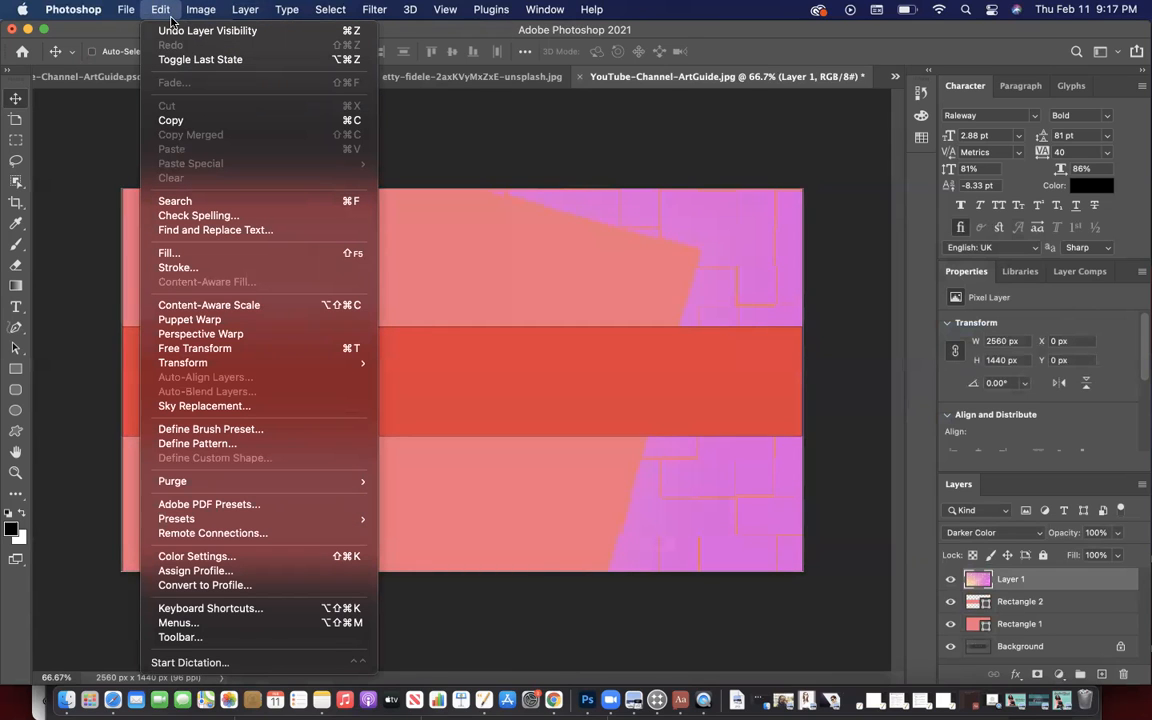
key(super+z)
key(super+shift+z)
key(super+z)
key(super+z)
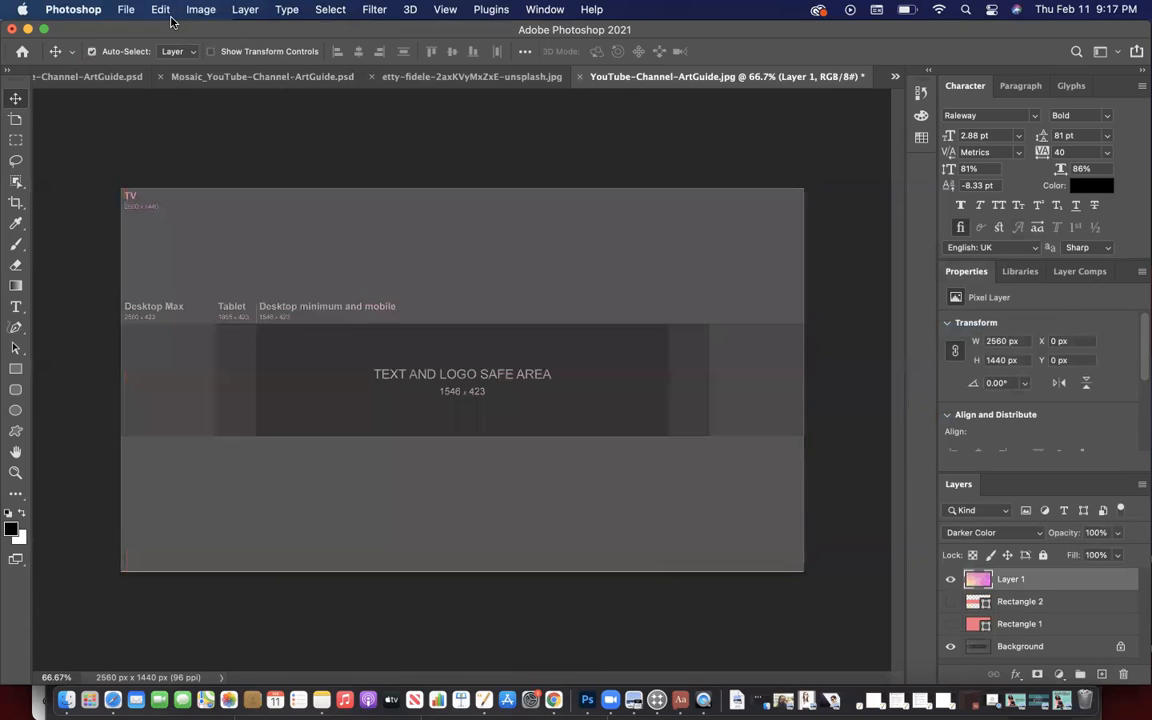
click(949, 602)
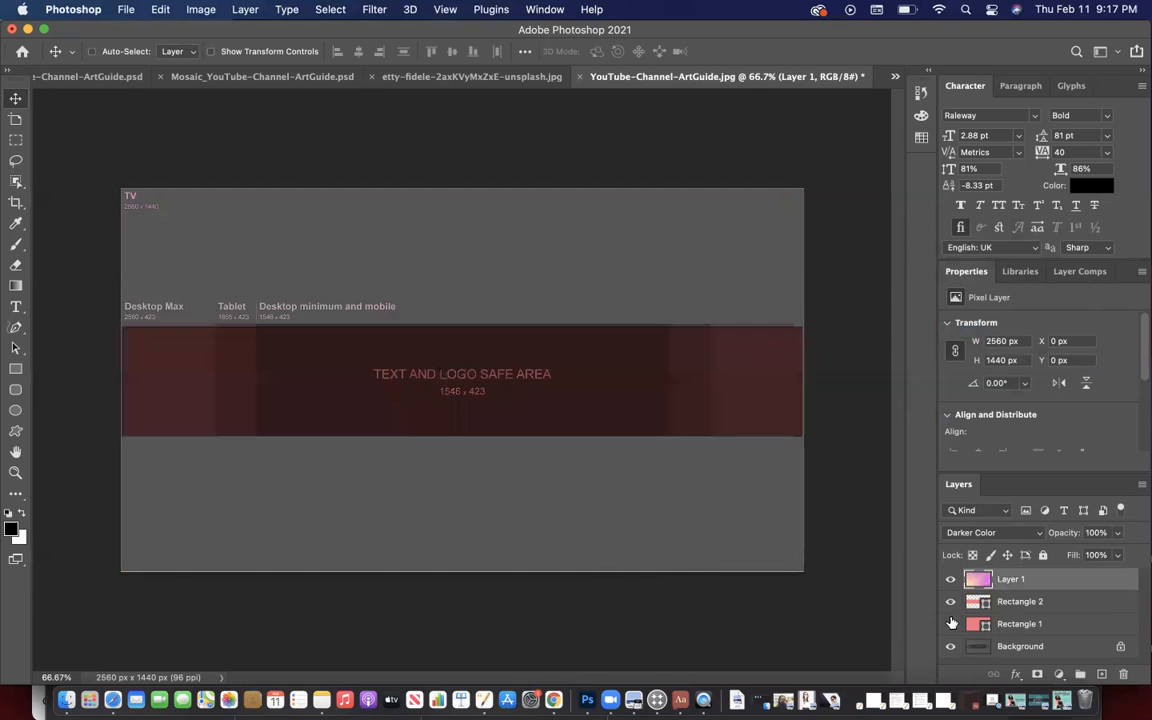
click(950, 623)
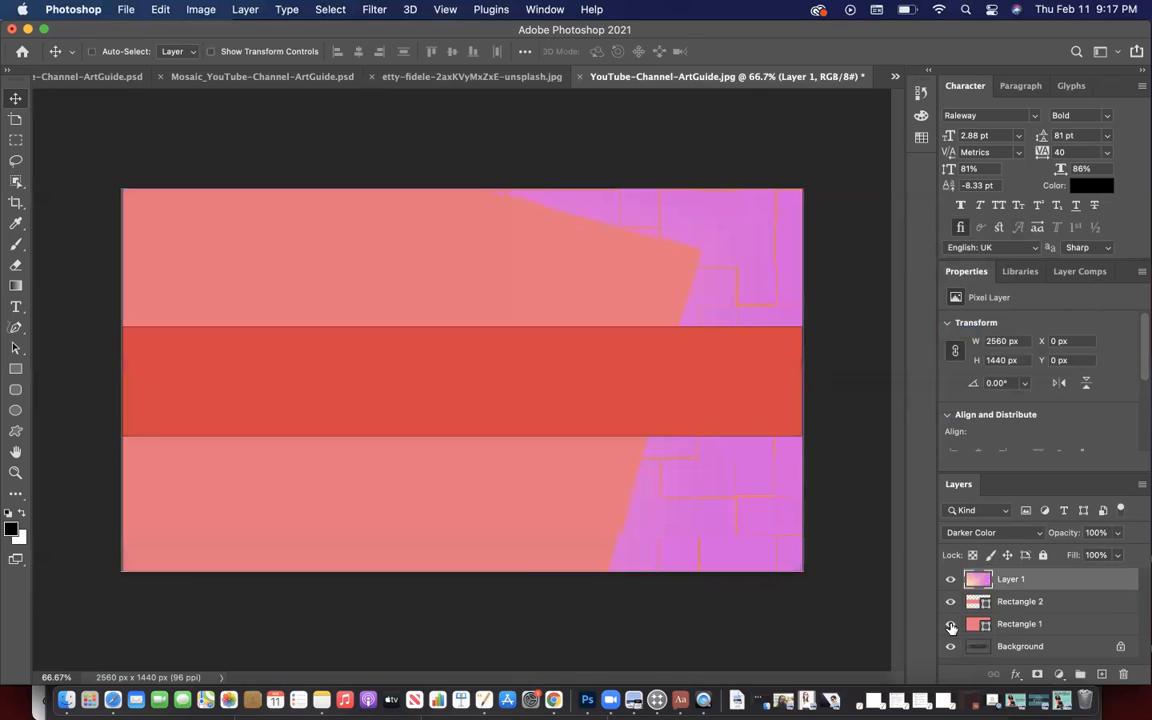
Step: Reapply the Tiles filter to Layer 1, and apply it once more with 10 tiles, 10% maximum offset and Foreground Color filling empty areas
click(375, 10)
click(385, 30)
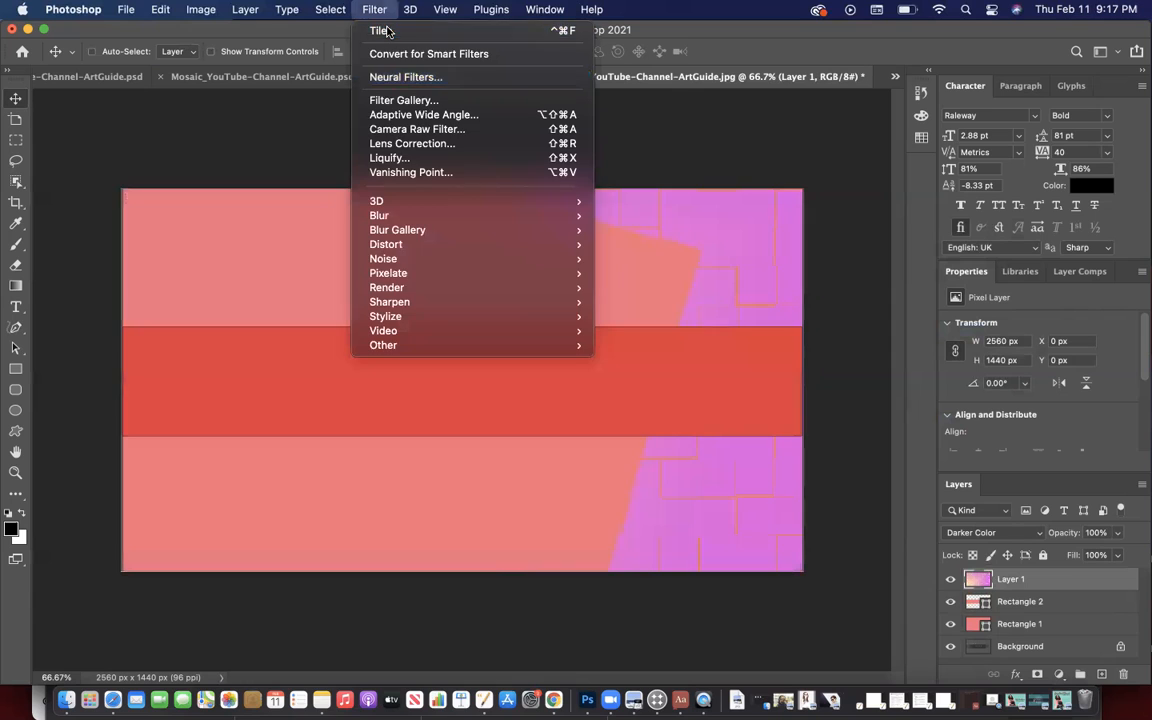
click(380, 12)
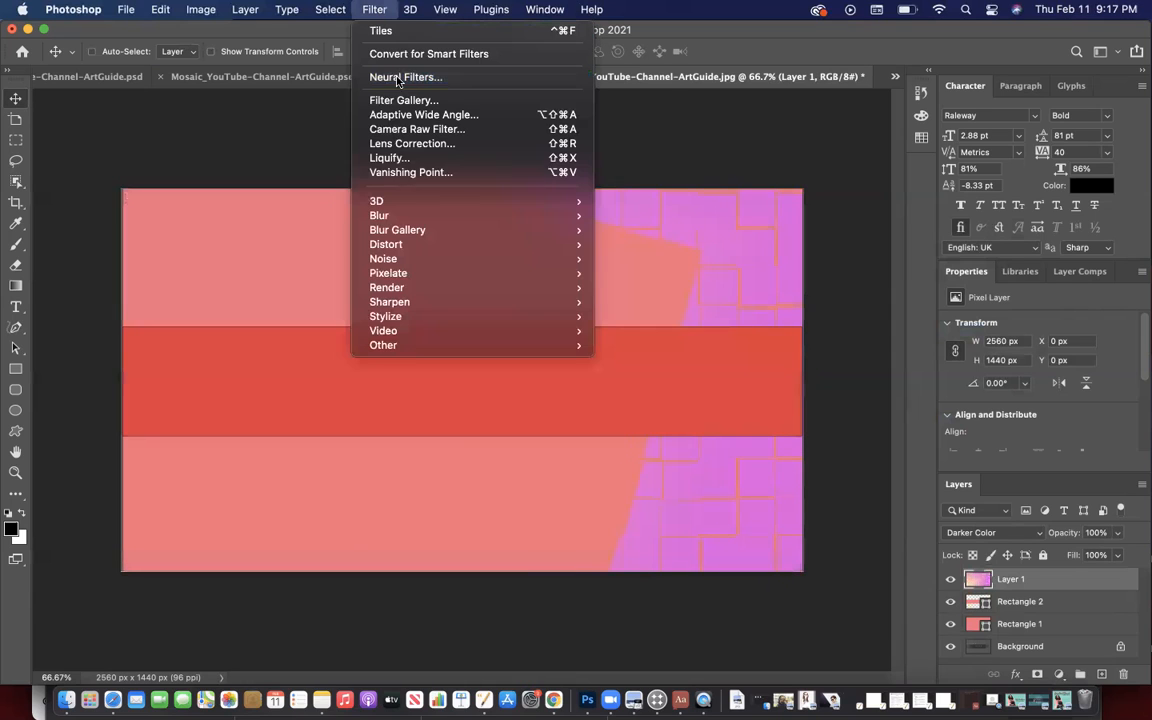
mouse_move(448, 318)
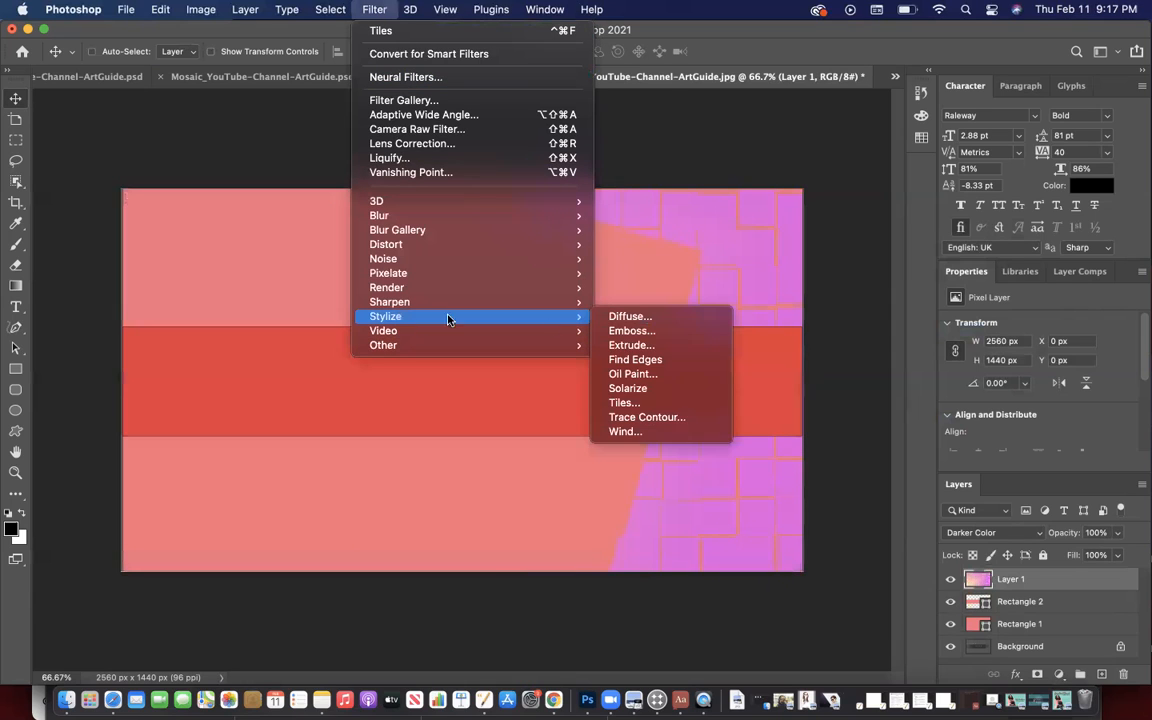
click(624, 403)
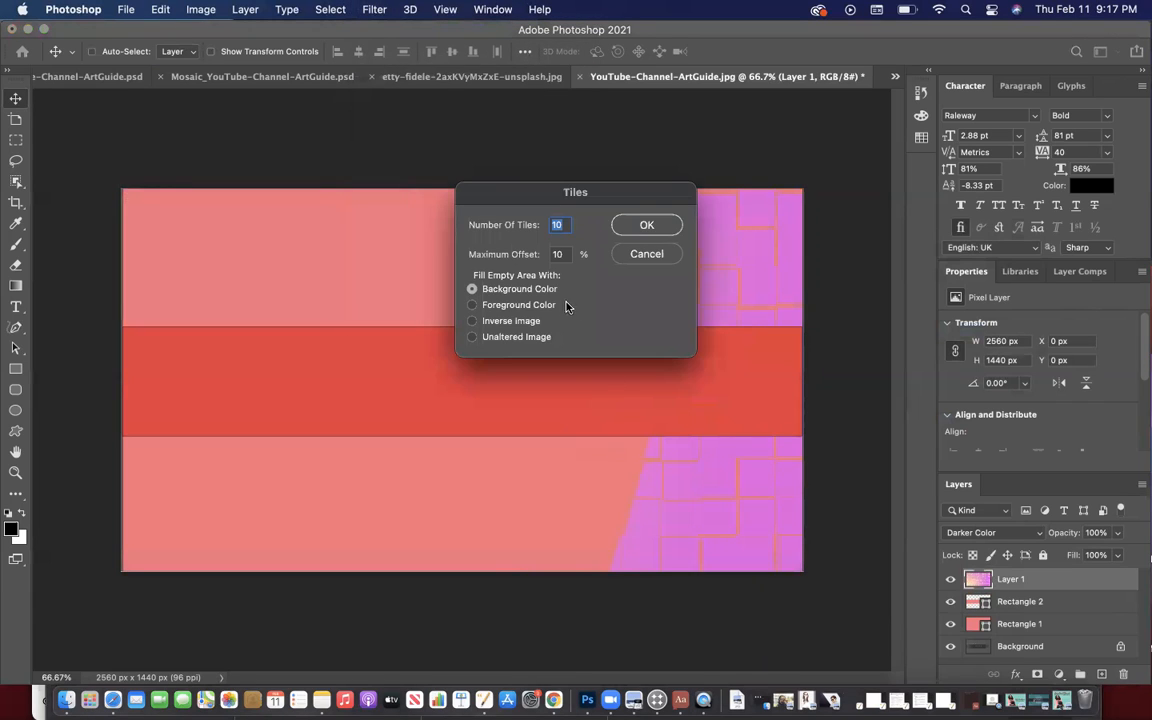
click(473, 305)
click(641, 226)
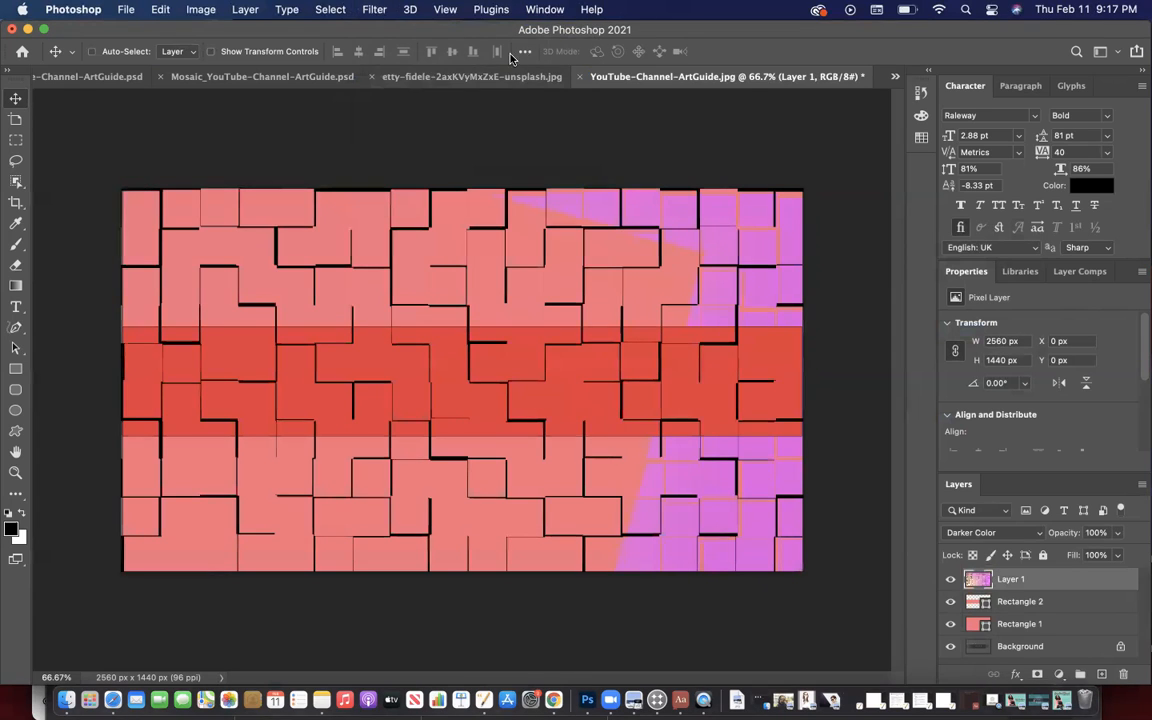
click(374, 9)
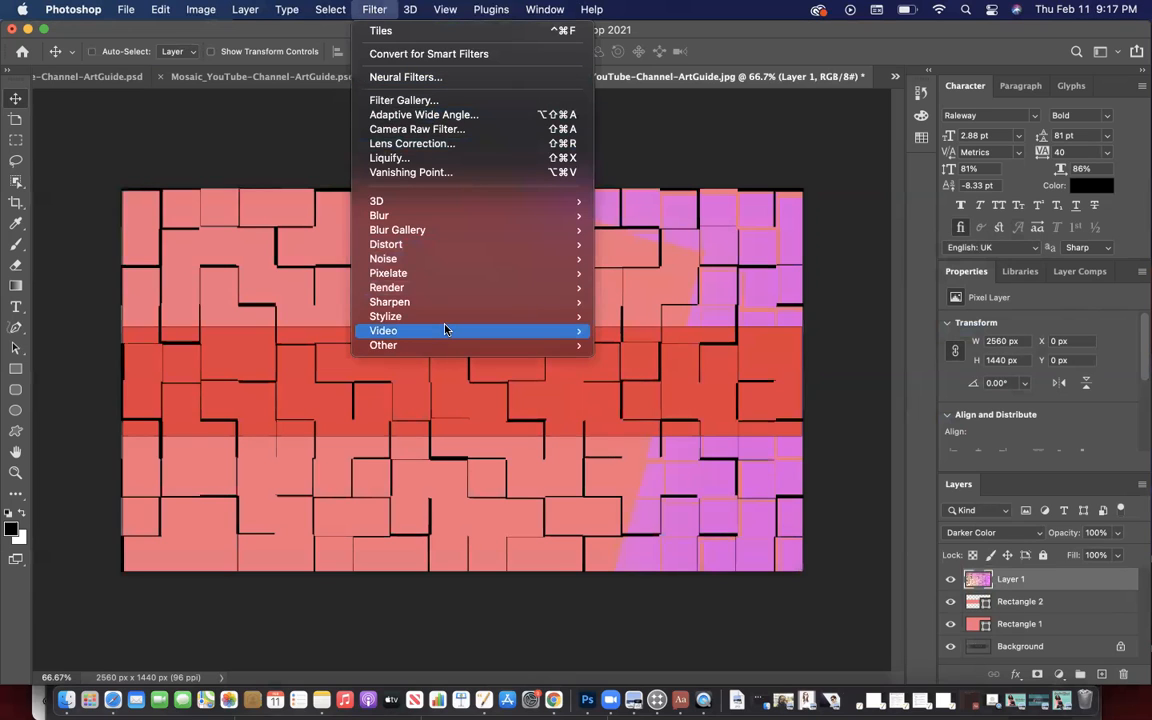
mouse_move(450, 318)
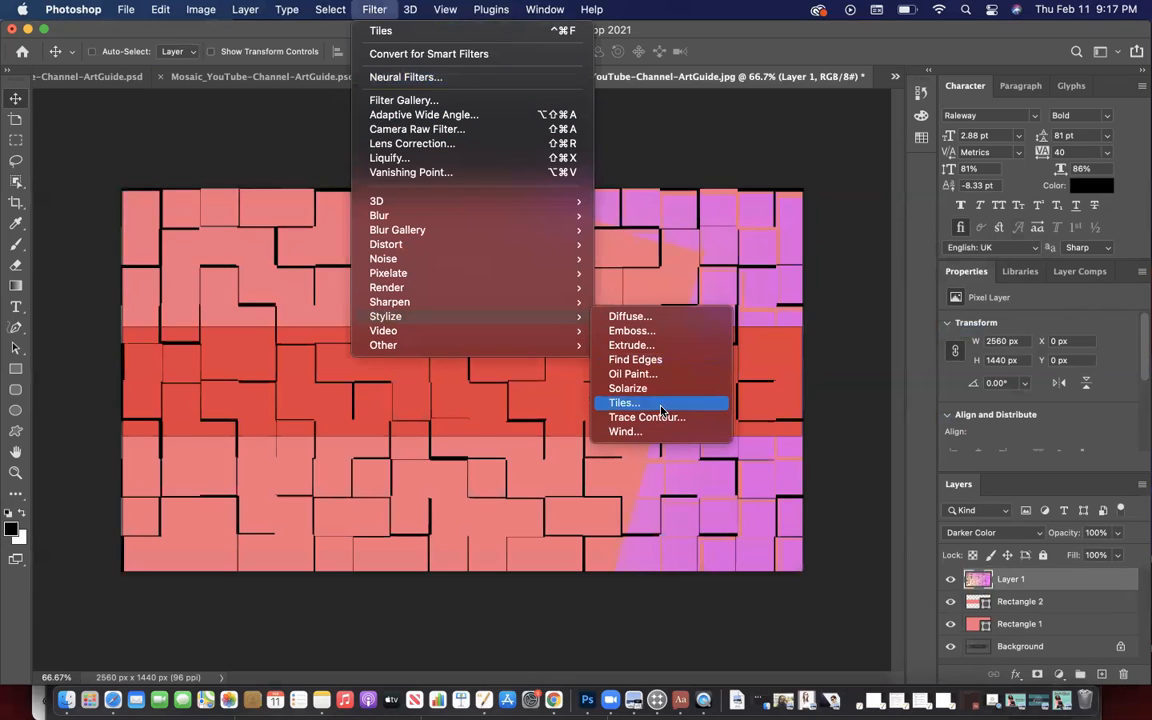
click(625, 402)
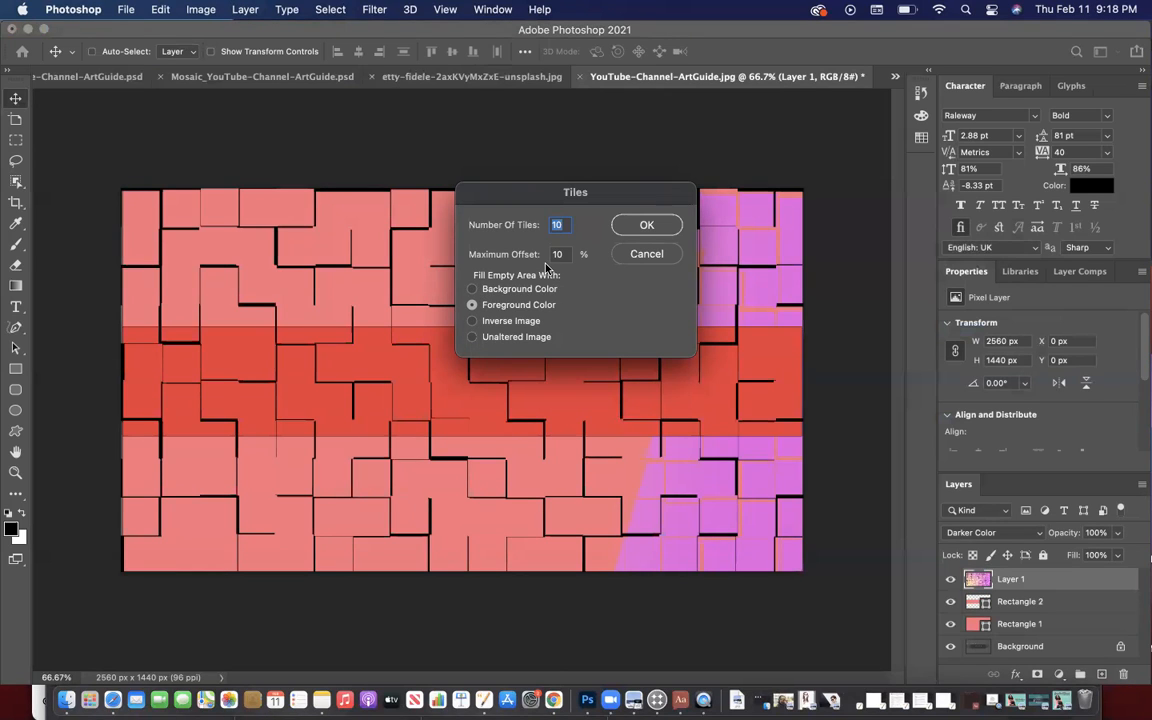
text(0)
key(Return)
click(604, 362)
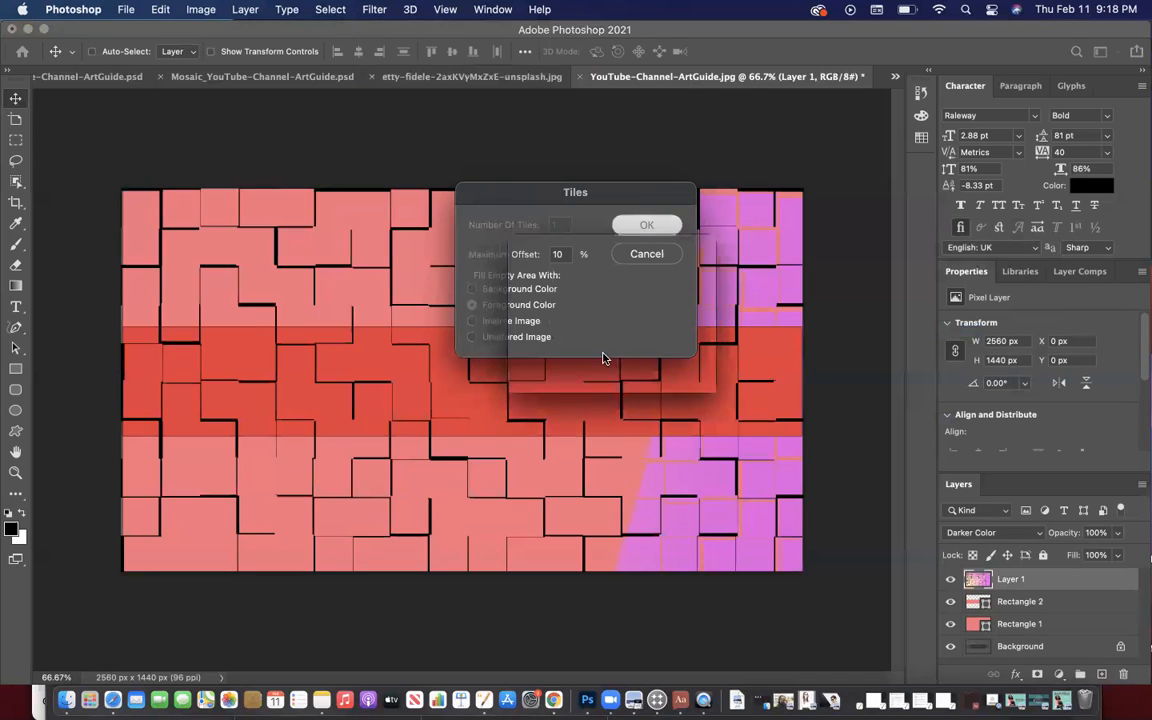
click(641, 251)
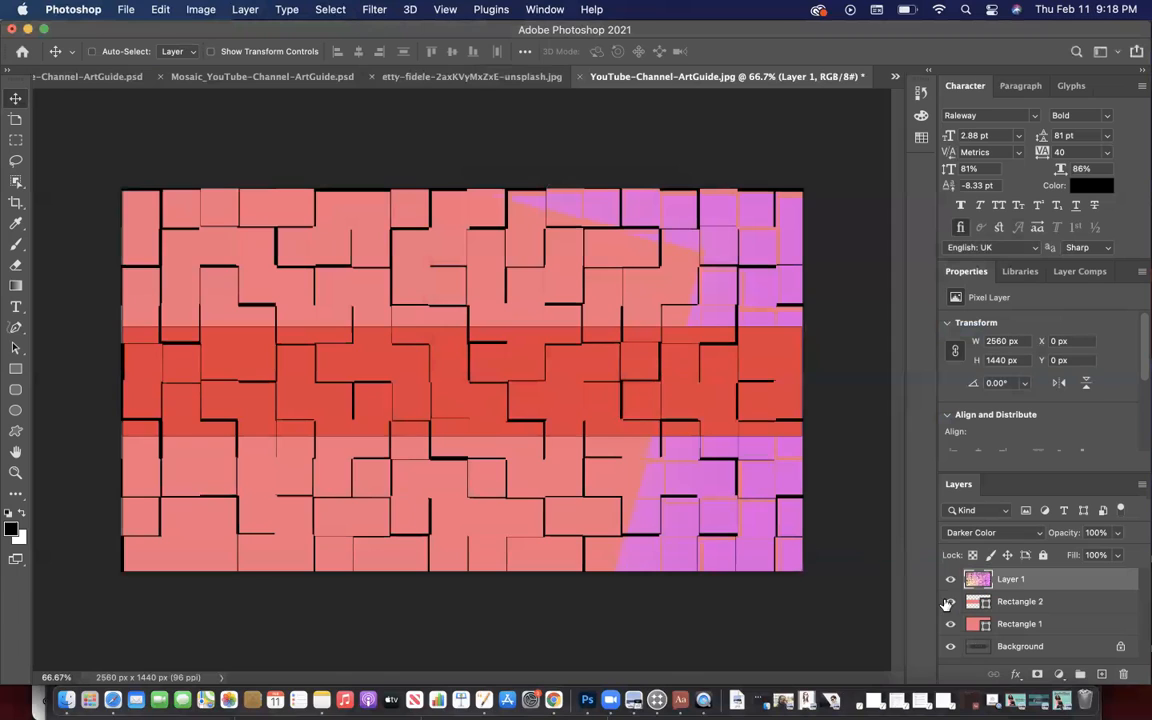
Step: Undo the Tiles filters on Layer 1 and toggle Rectangle 2's visibility to check the layers underneath
key(super+z)
key(super+z)
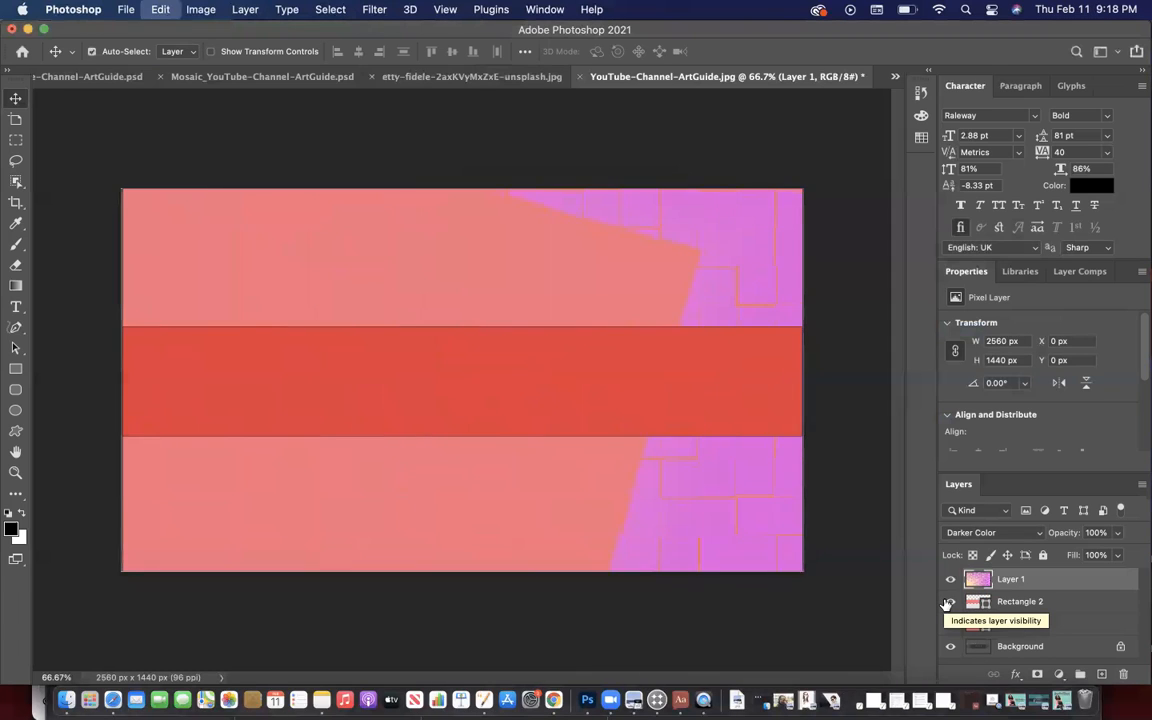
click(948, 602)
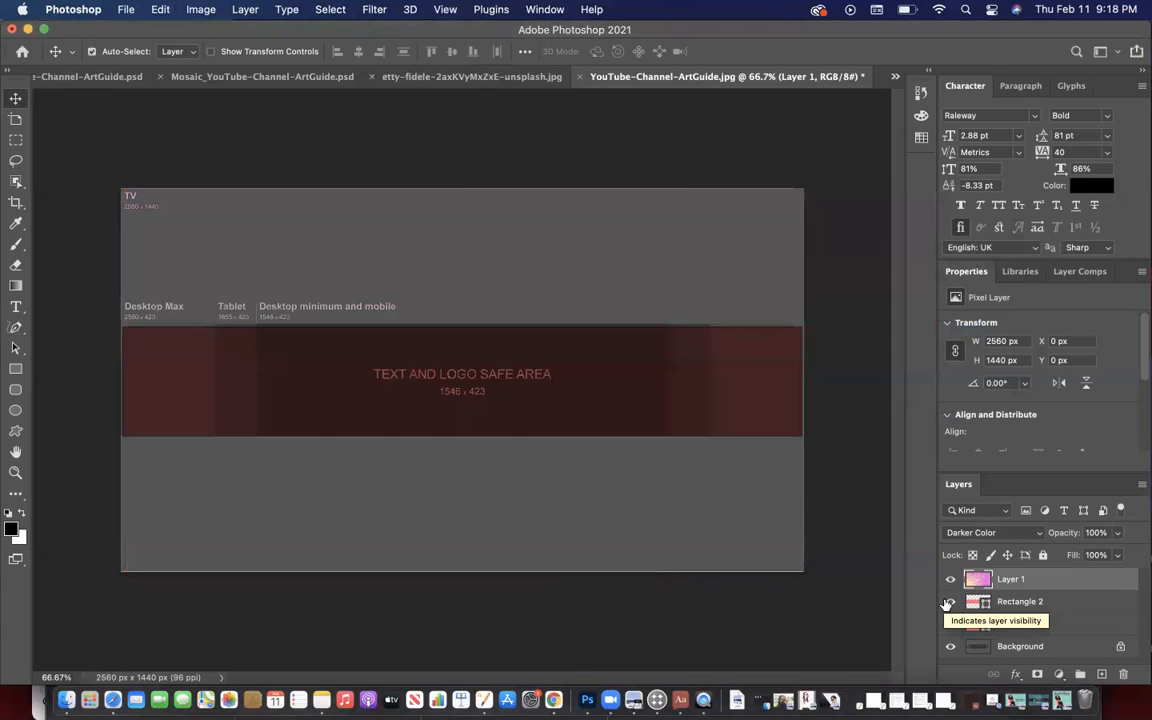
click(948, 602)
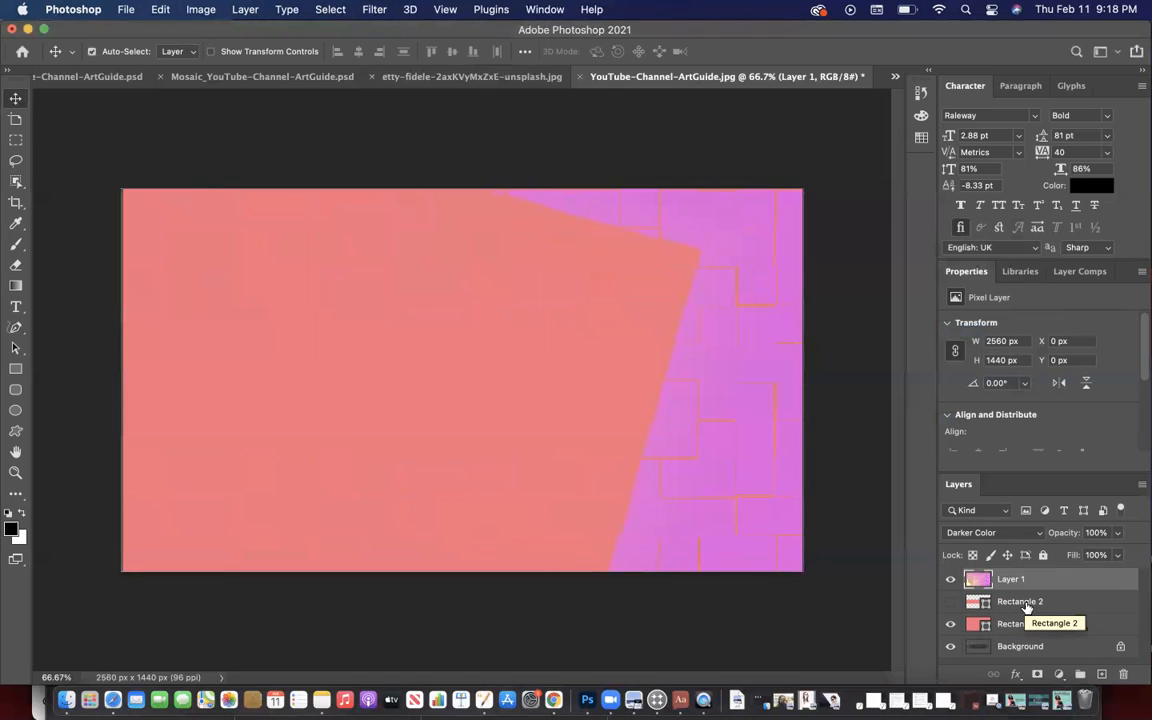
key(super+z)
key(super+z)
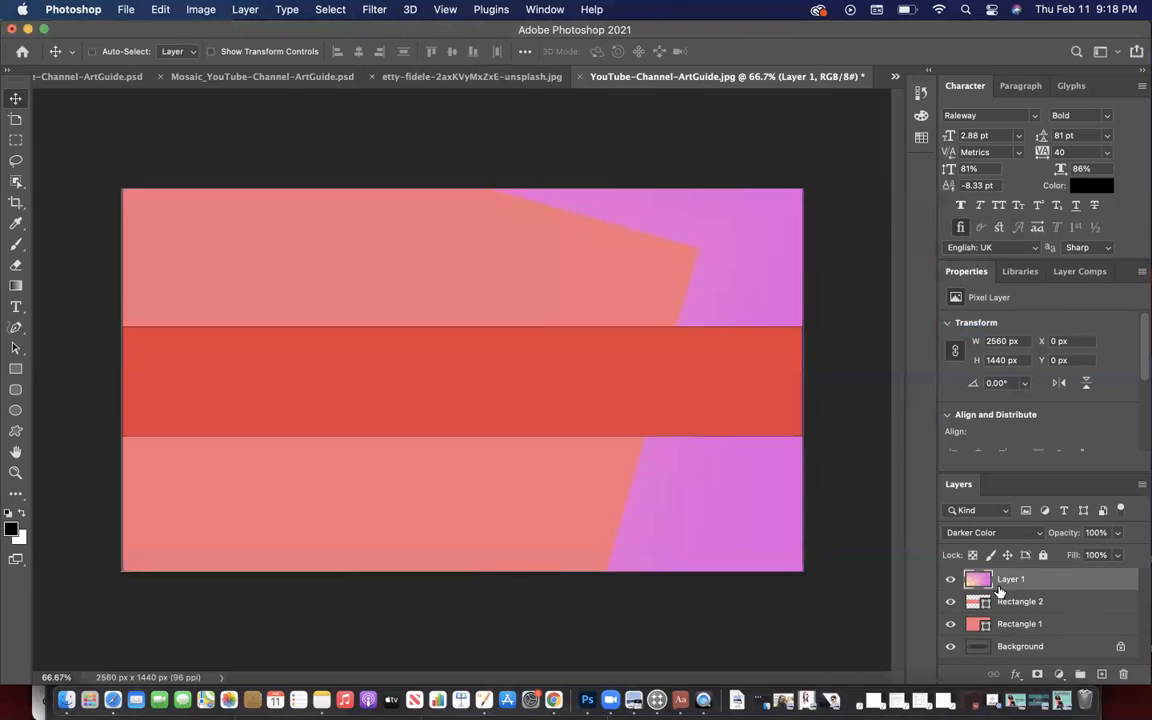
Step: Try the Solarize filter on Layer 1 and undo it
click(372, 12)
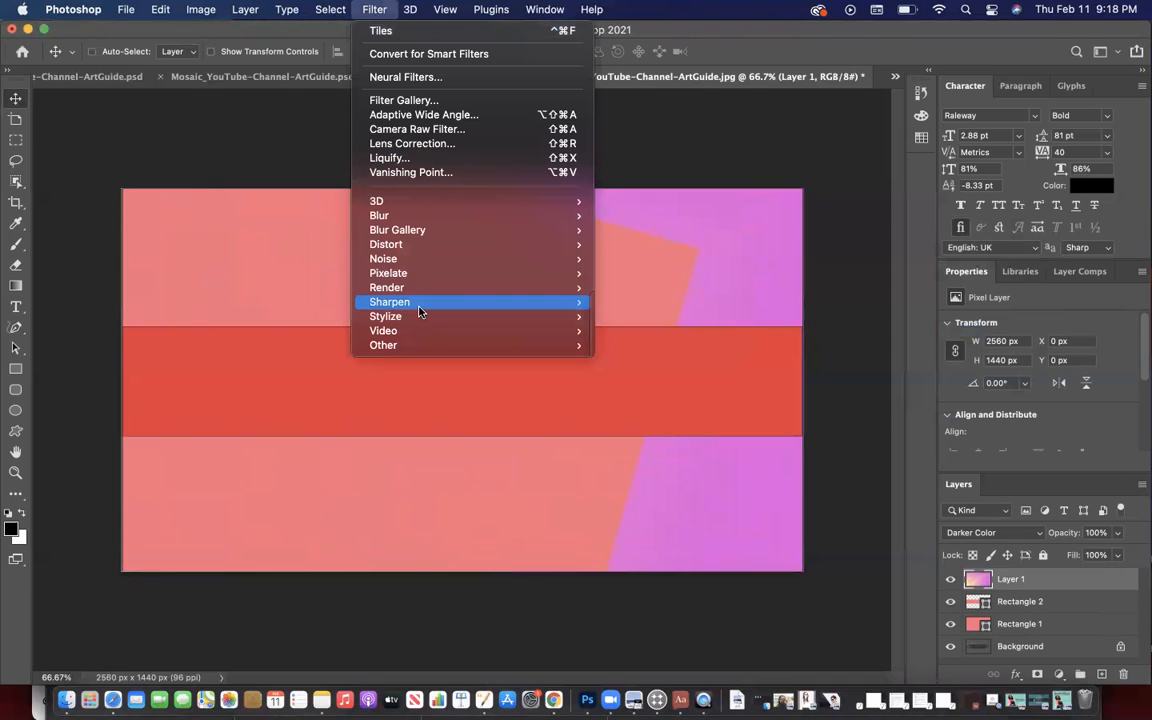
mouse_move(419, 310)
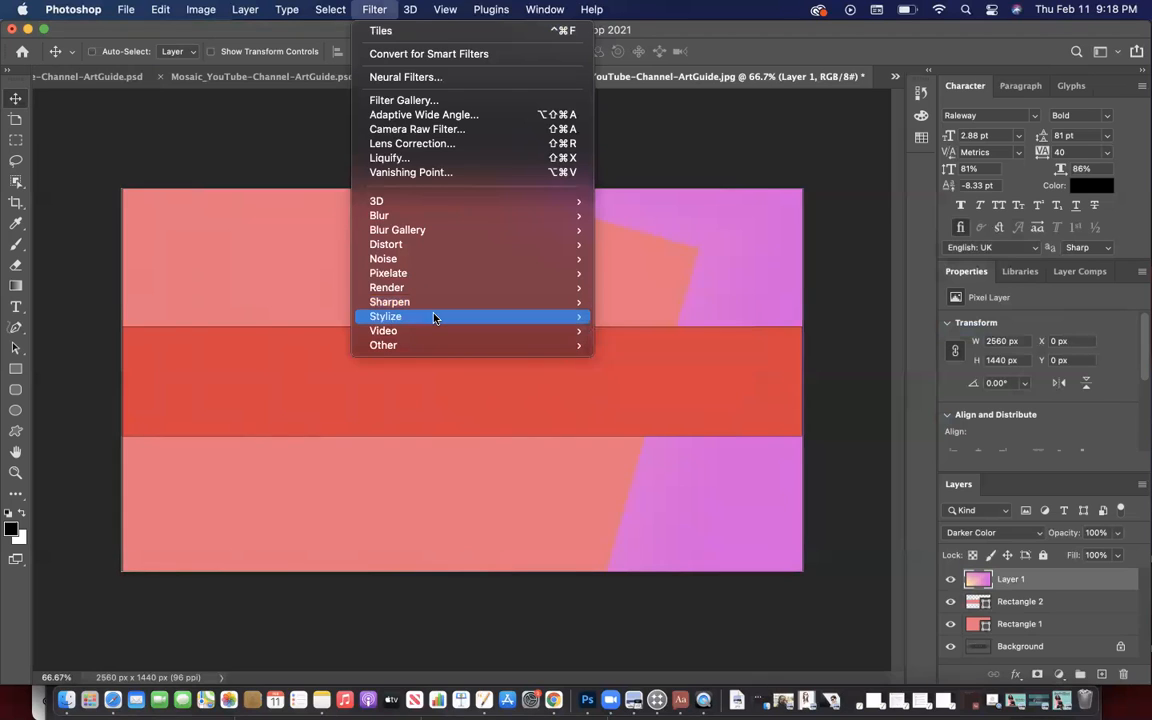
click(633, 391)
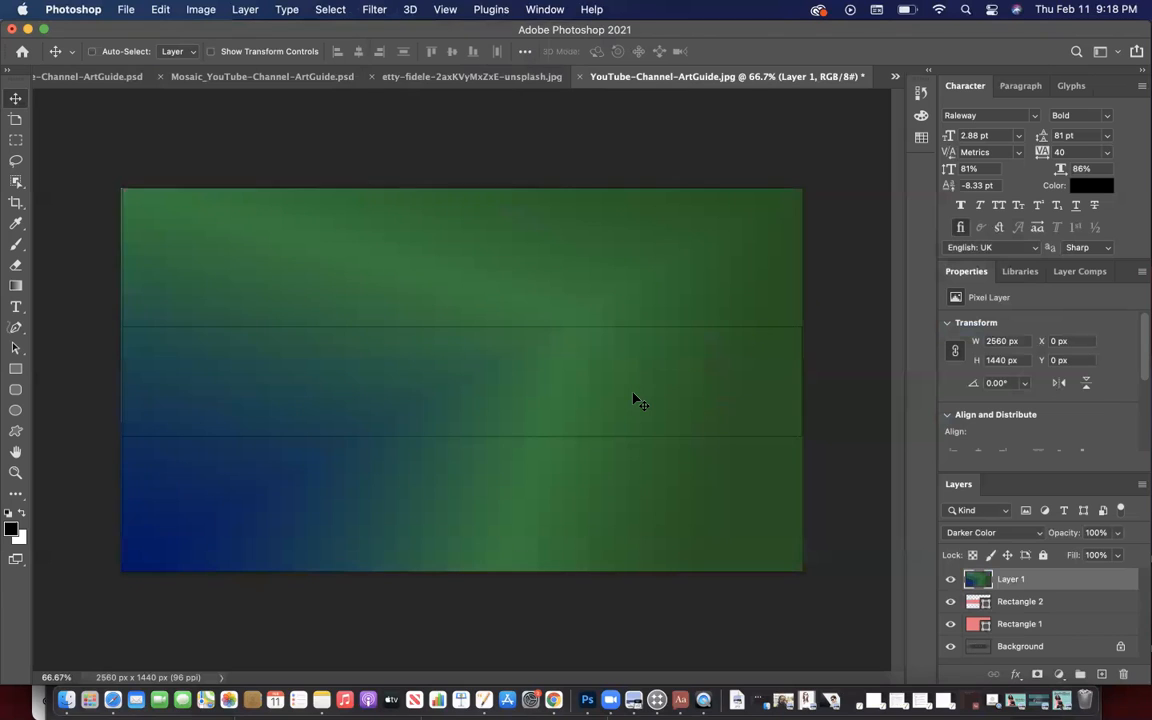
key(super+z)
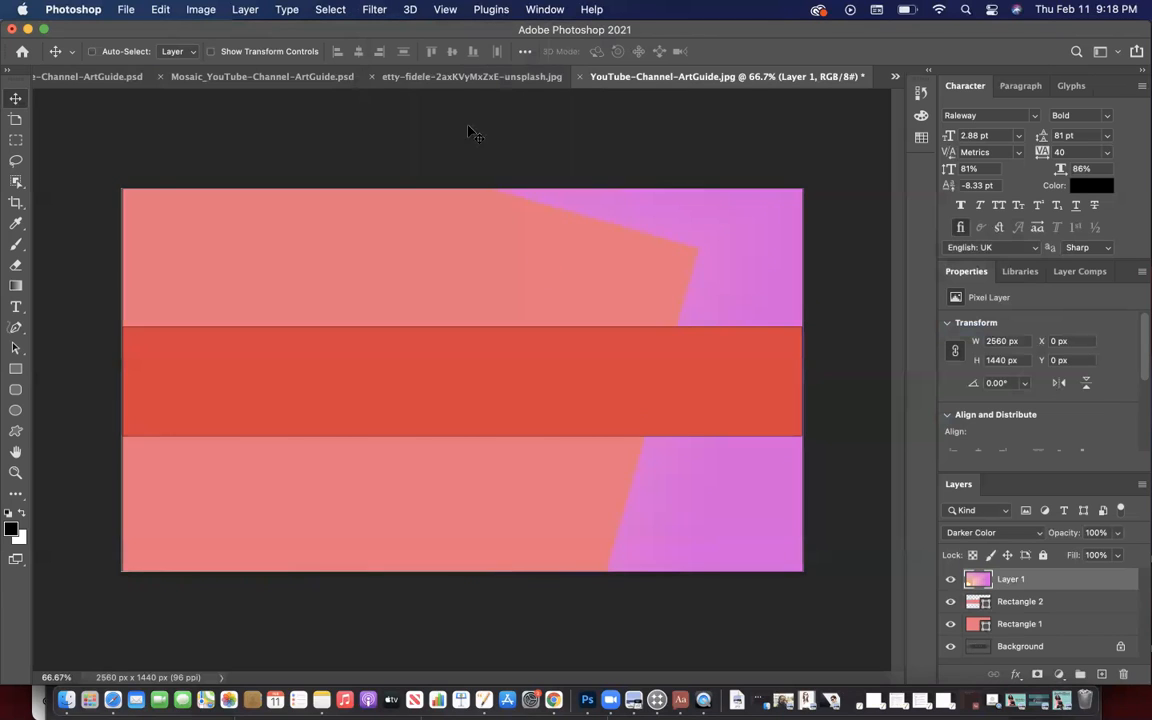
Step: Try the Oil Paint filter on Layer 1 with Stylization 8.3, Cleanliness 5.9, Scale 1.3 and Bristle Detail 10.0, and undo it
click(374, 10)
mouse_move(465, 318)
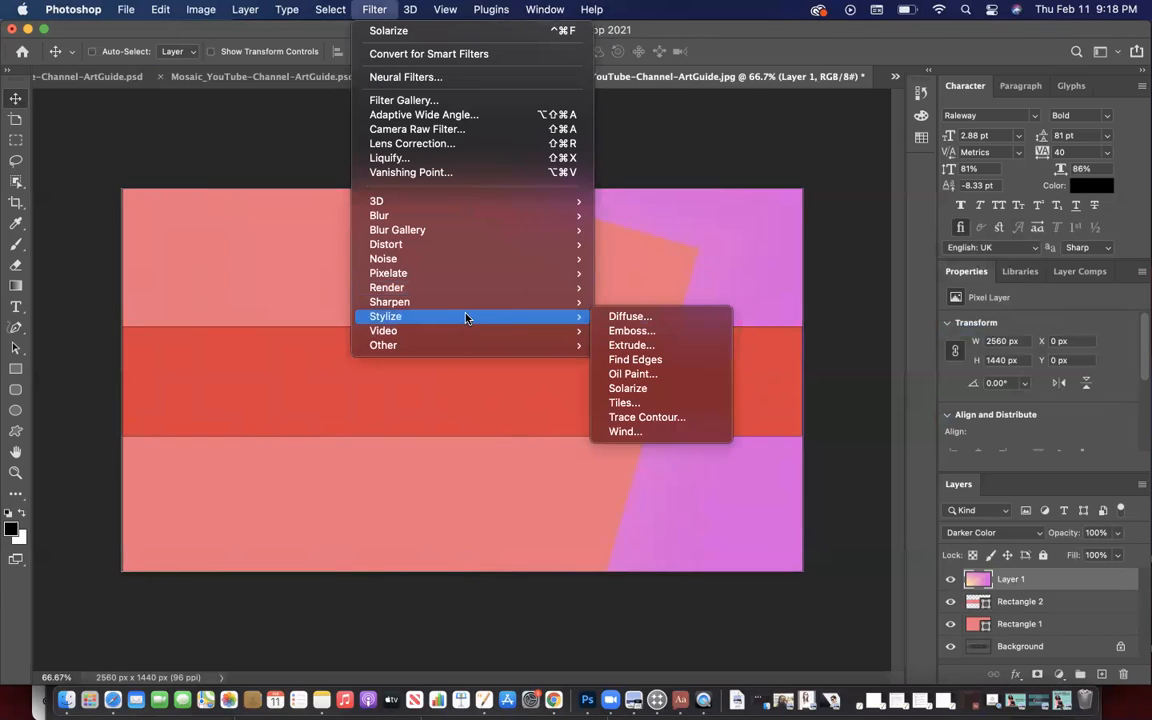
click(644, 375)
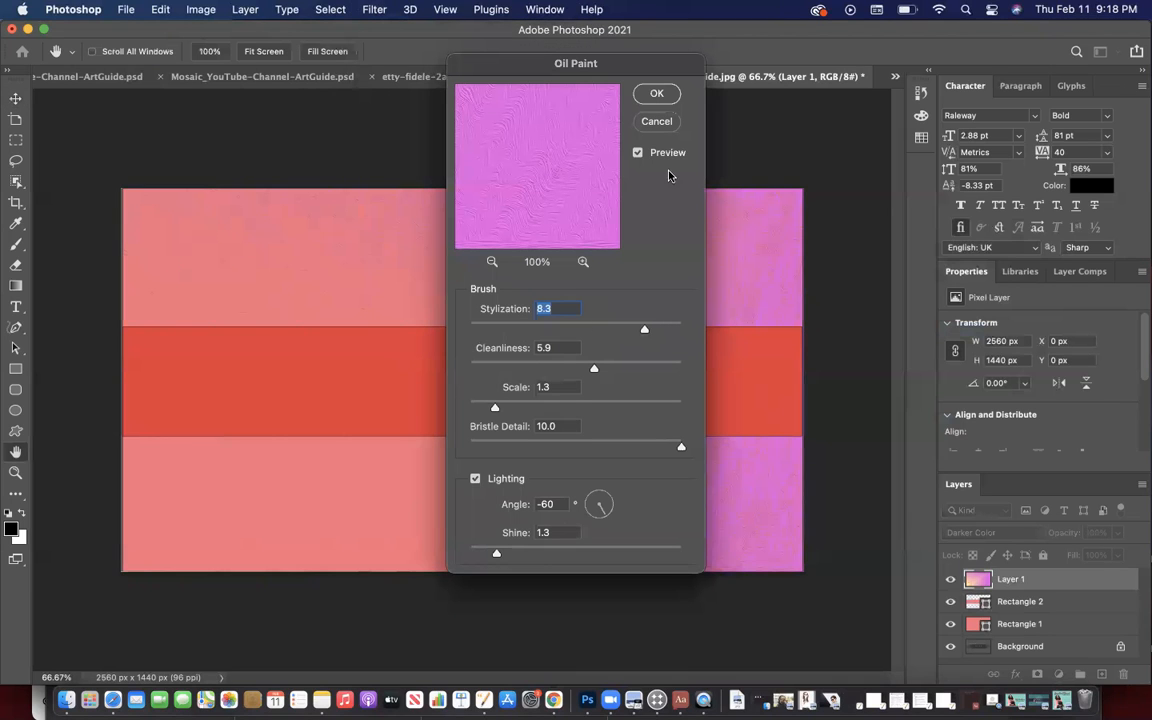
click(658, 94)
key(super+z)
Step: Apply the Sharpen filter to Layer 1
click(374, 9)
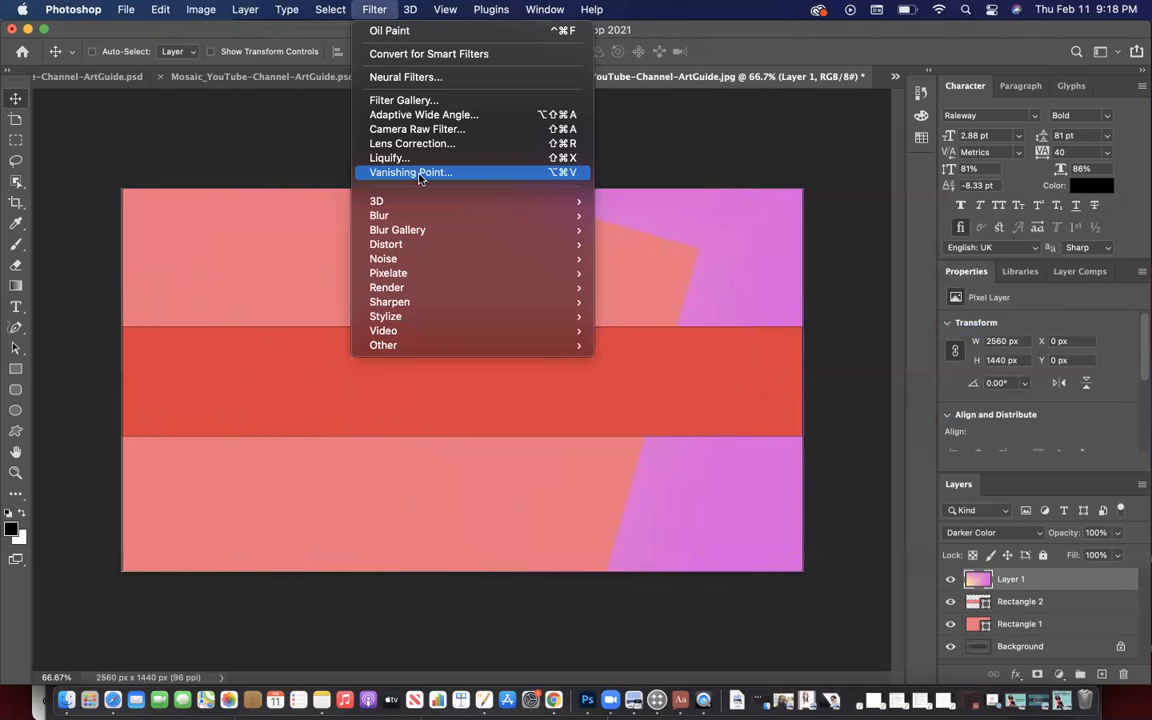
mouse_move(575, 302)
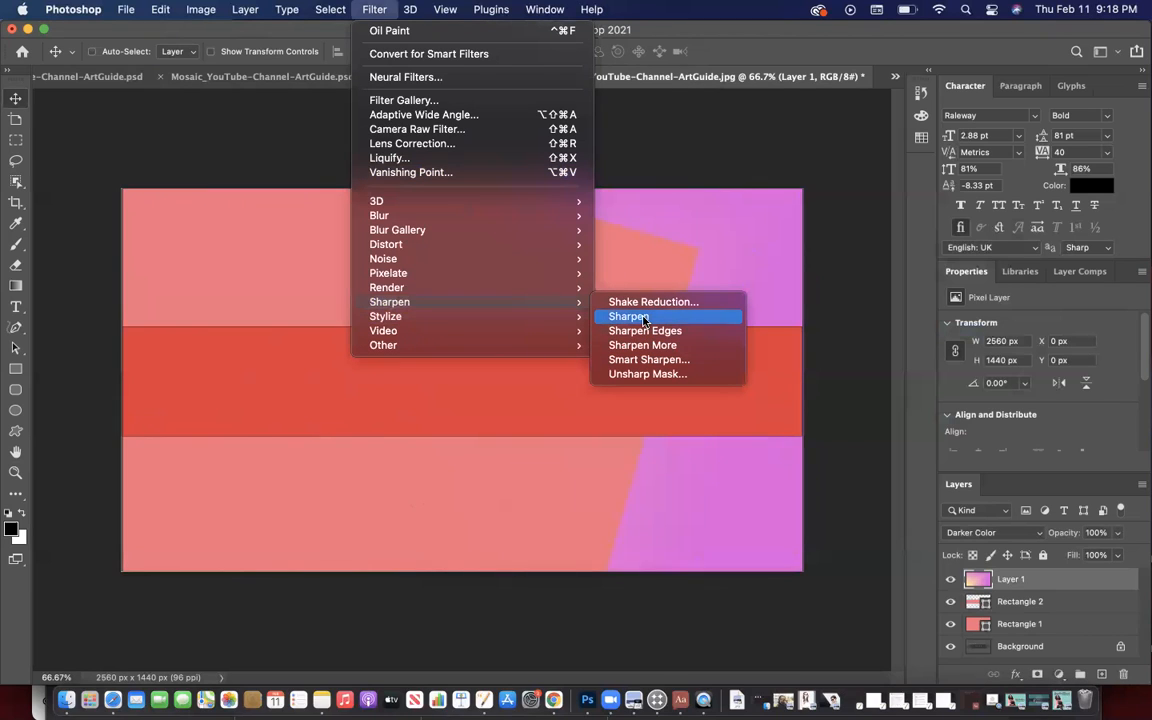
click(644, 318)
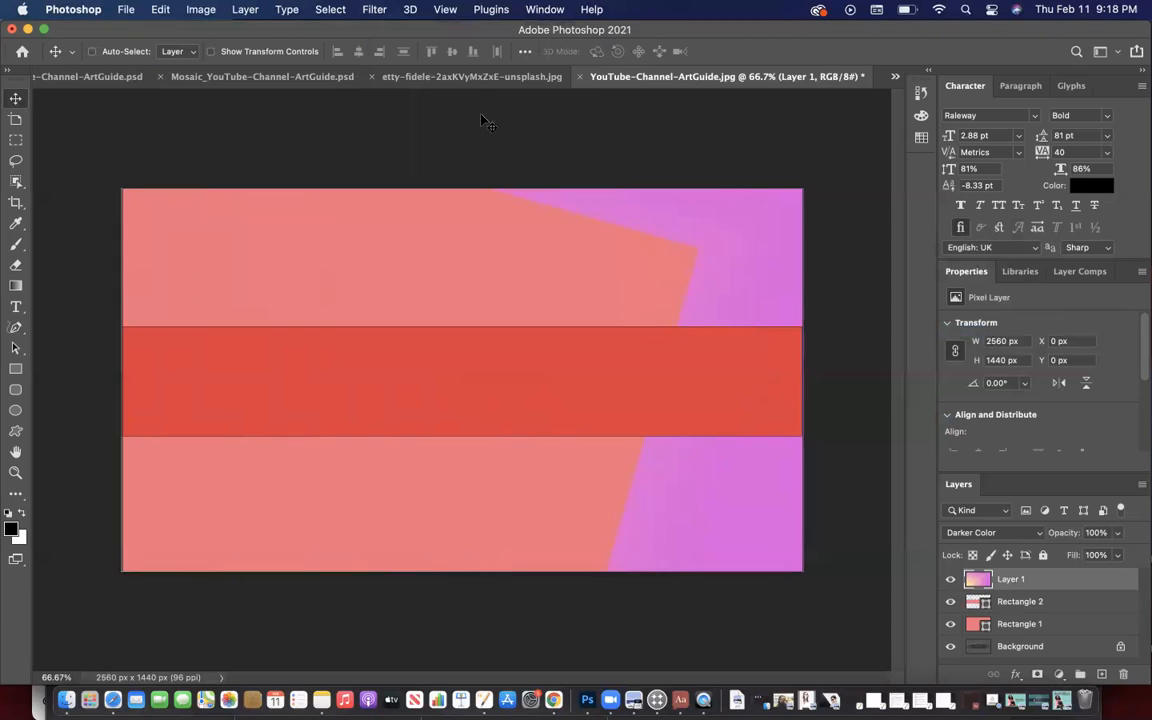
click(375, 10)
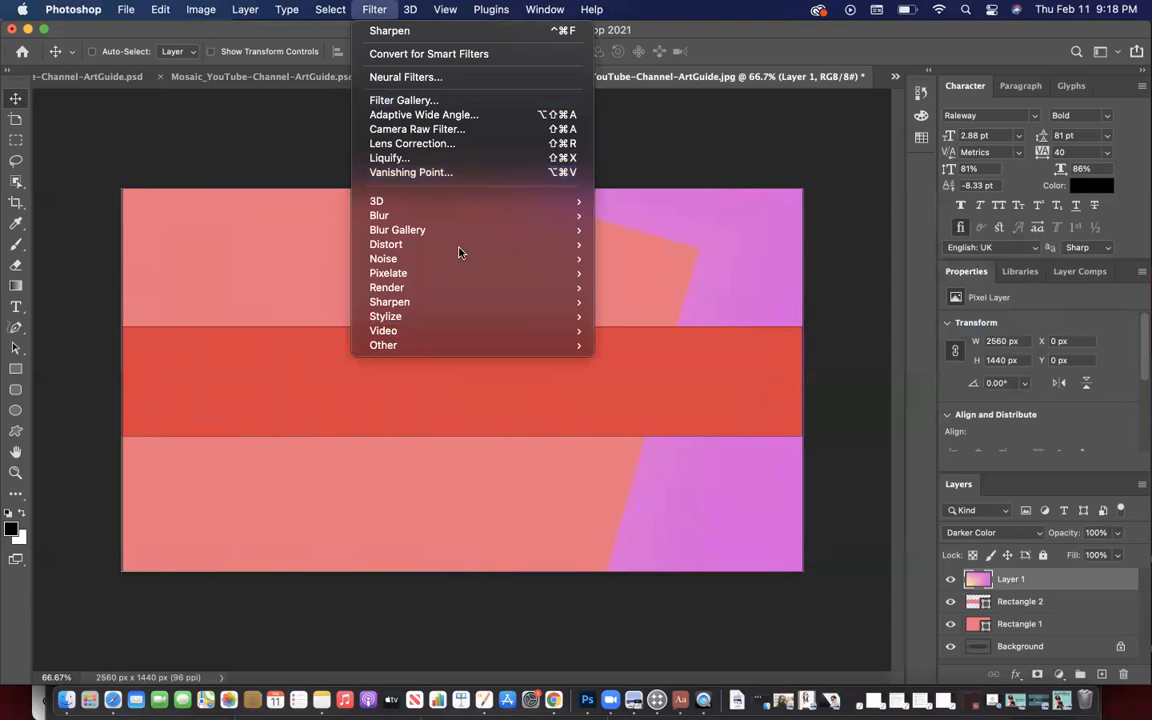
mouse_move(457, 275)
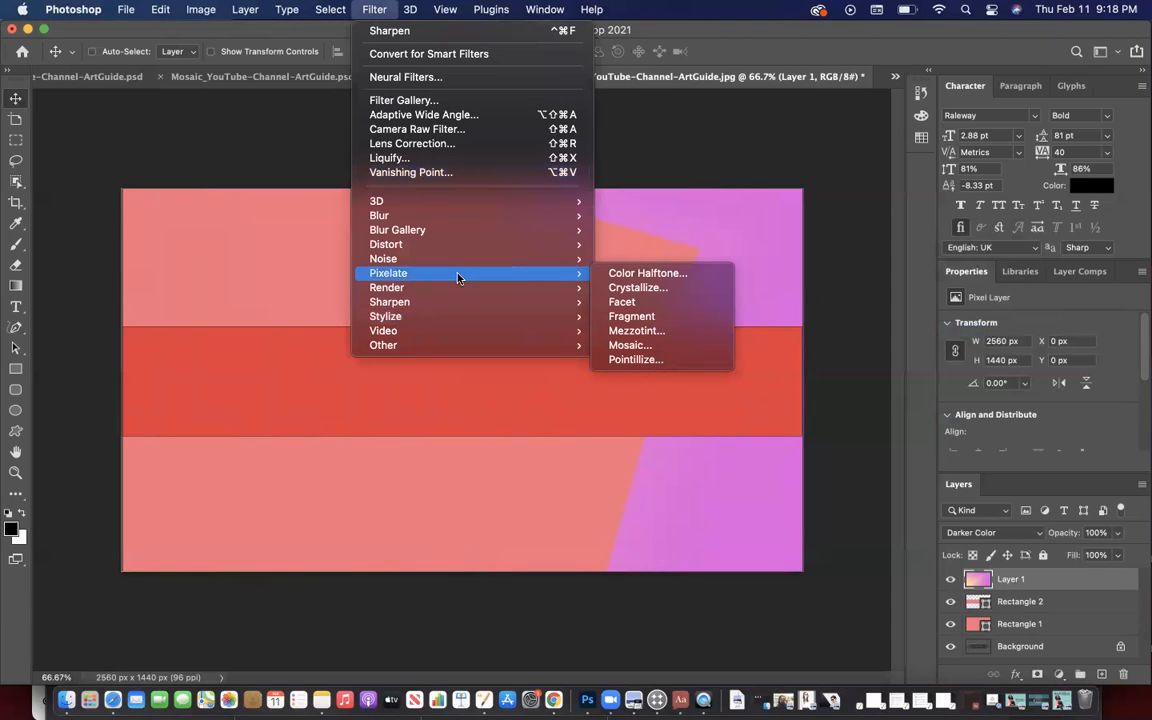
mouse_move(460, 318)
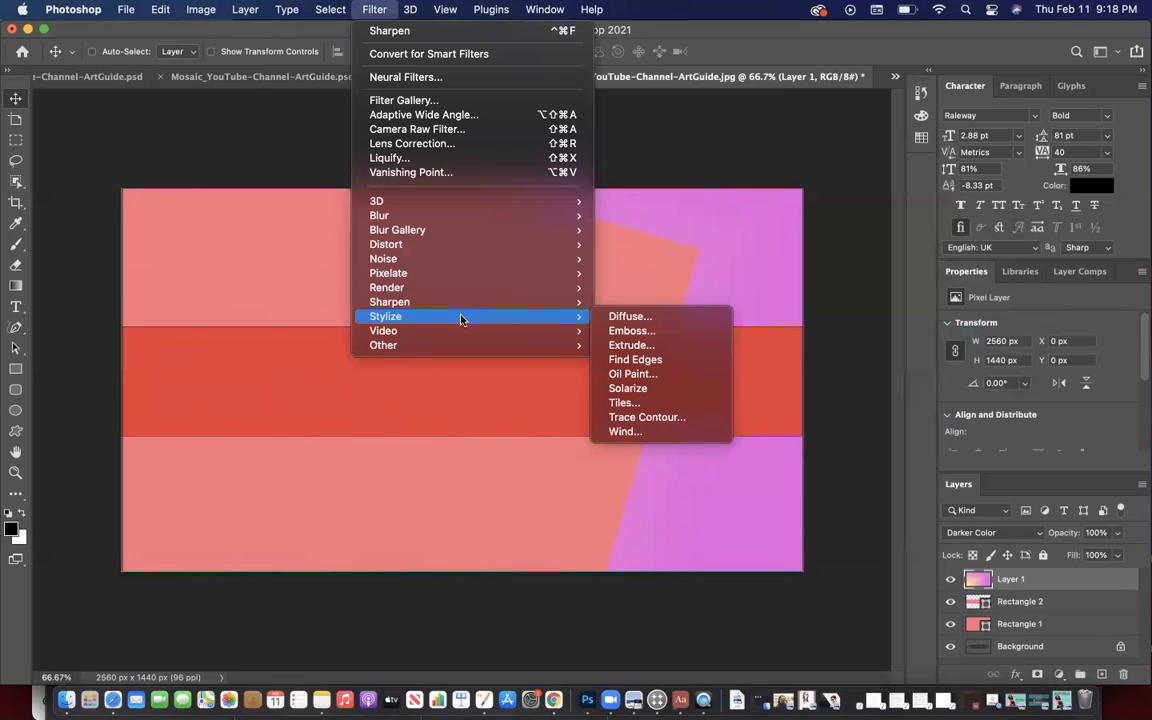
click(629, 318)
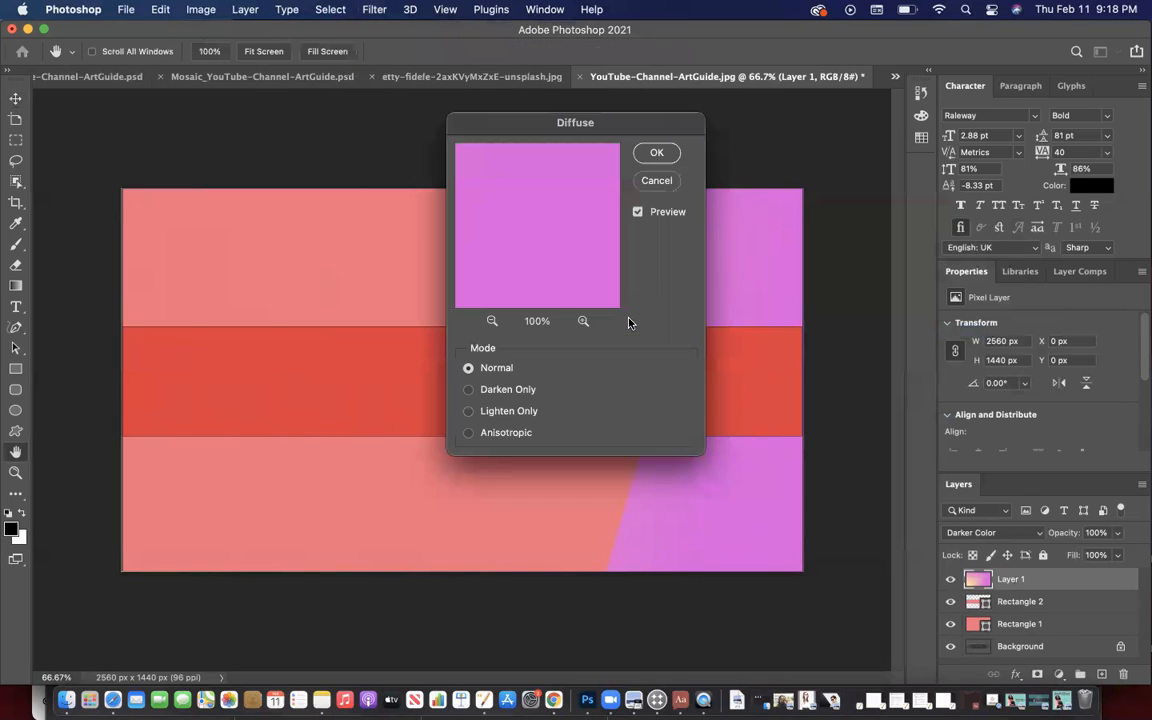
click(657, 180)
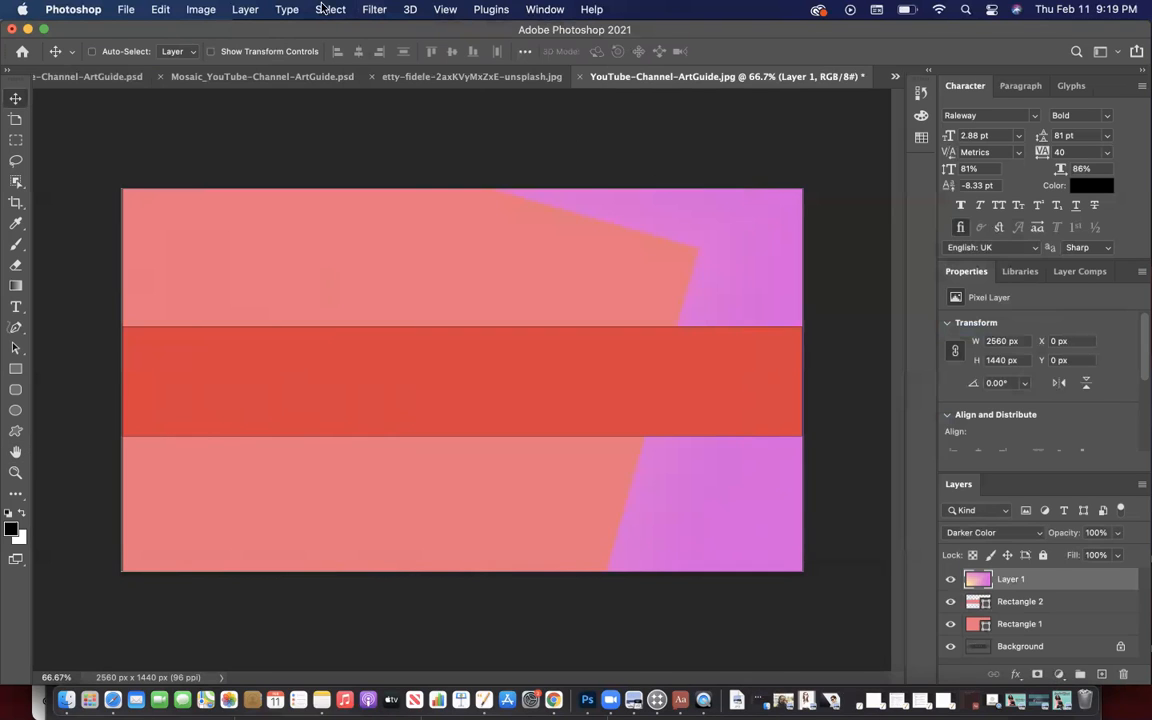
Step: Open the Filter Gallery for Layer 1 and preview the Artistic filters Colored Pencil, Cutout, Dry Brush and Film Grain
click(372, 10)
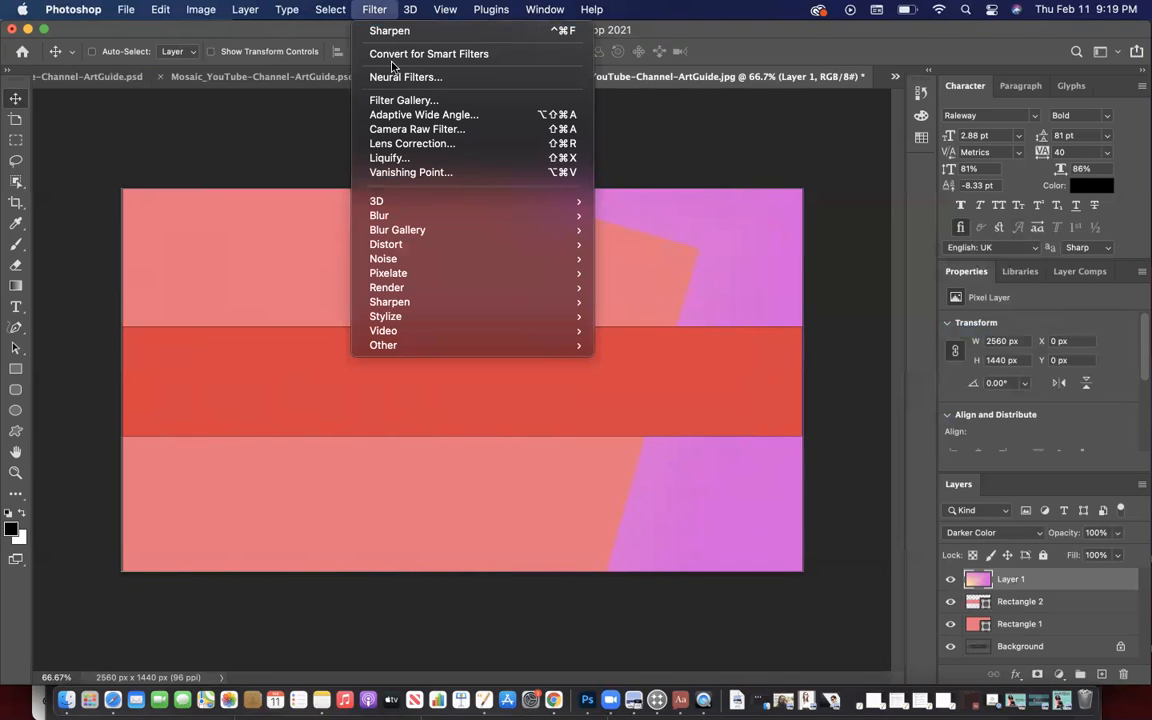
click(400, 100)
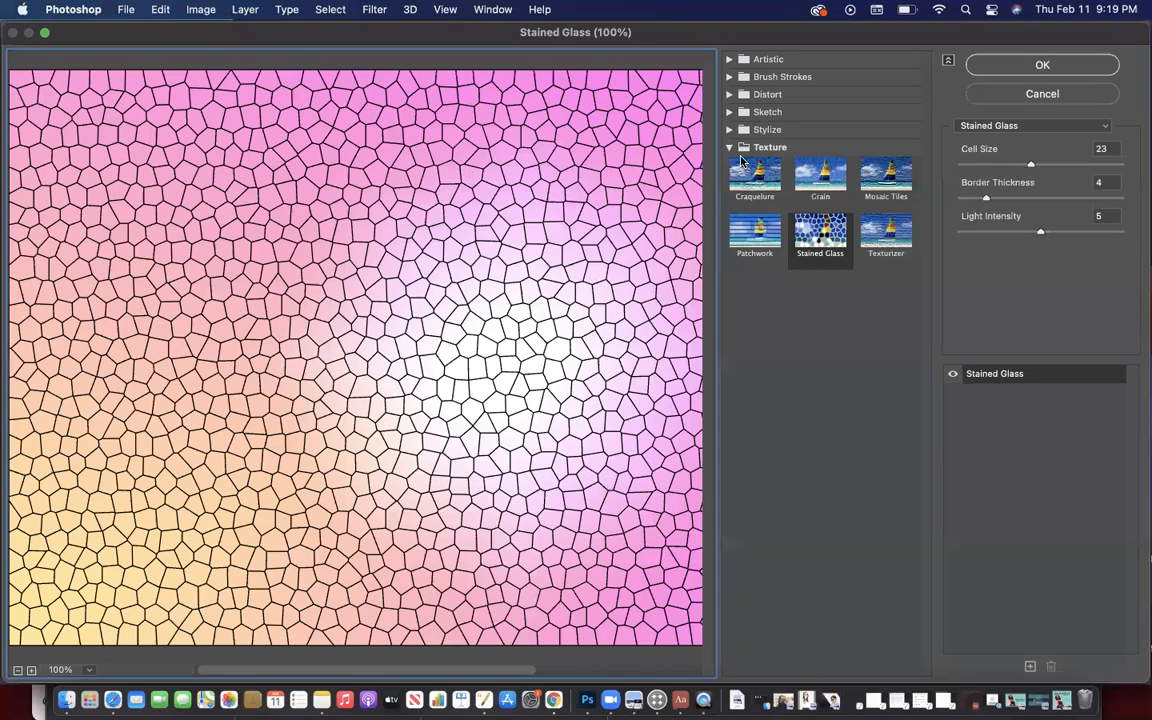
click(745, 60)
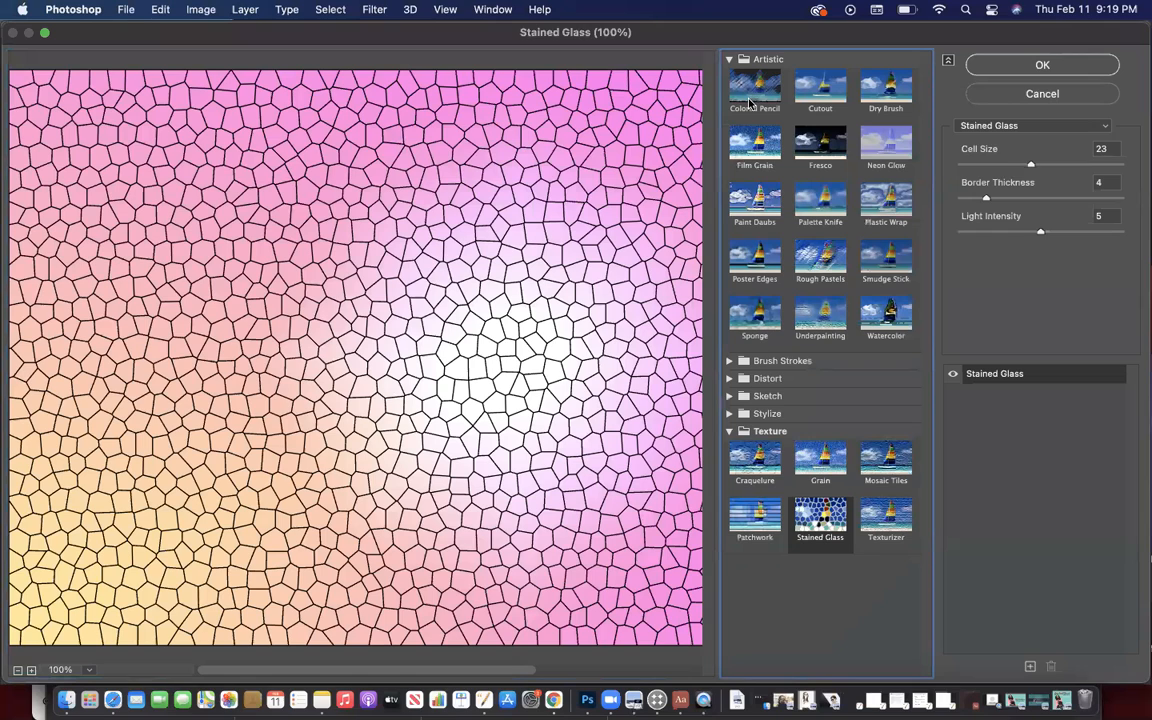
click(752, 92)
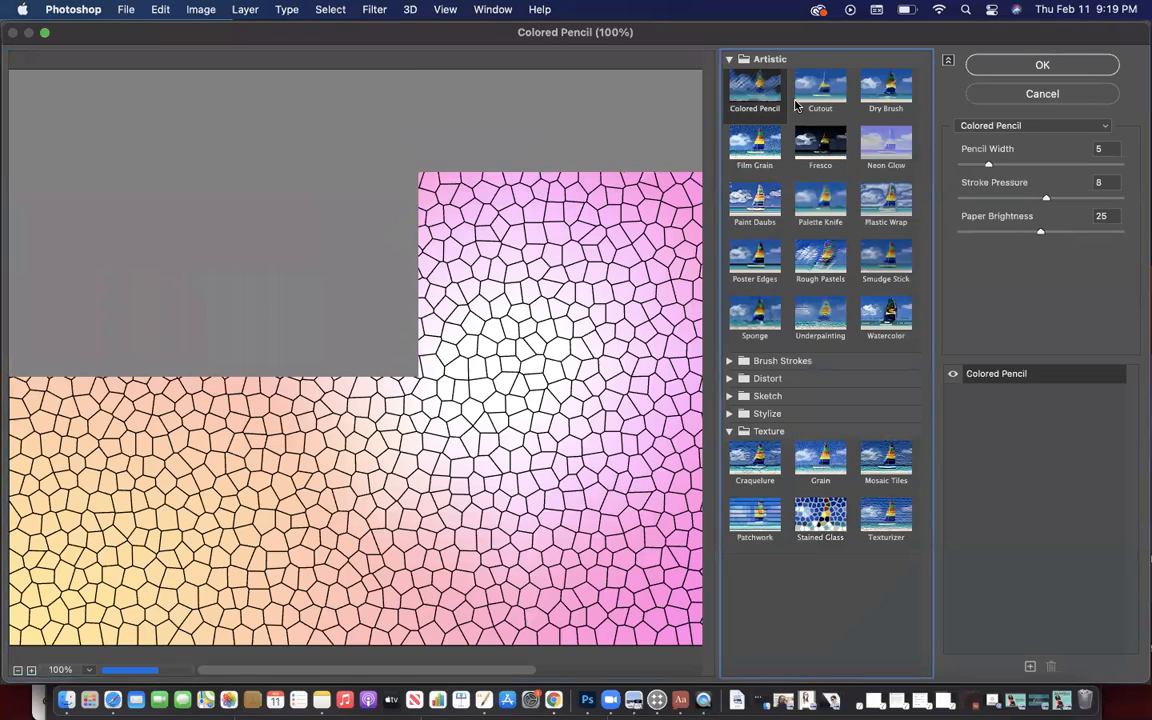
click(806, 95)
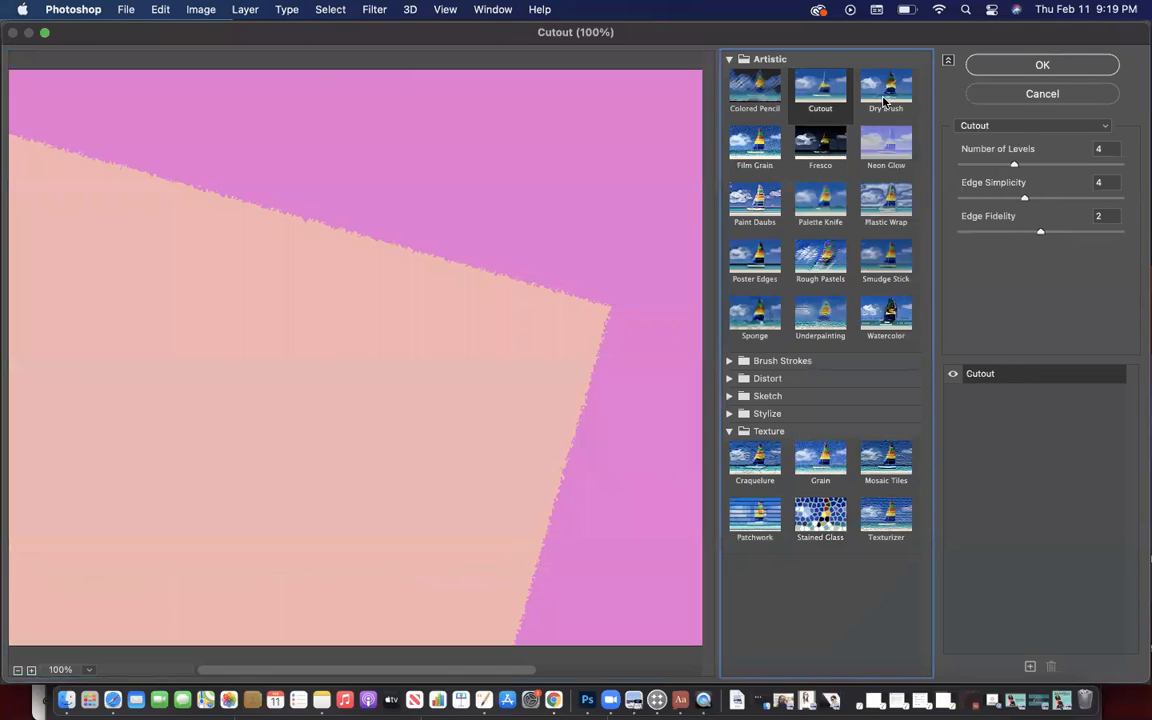
click(884, 100)
click(742, 143)
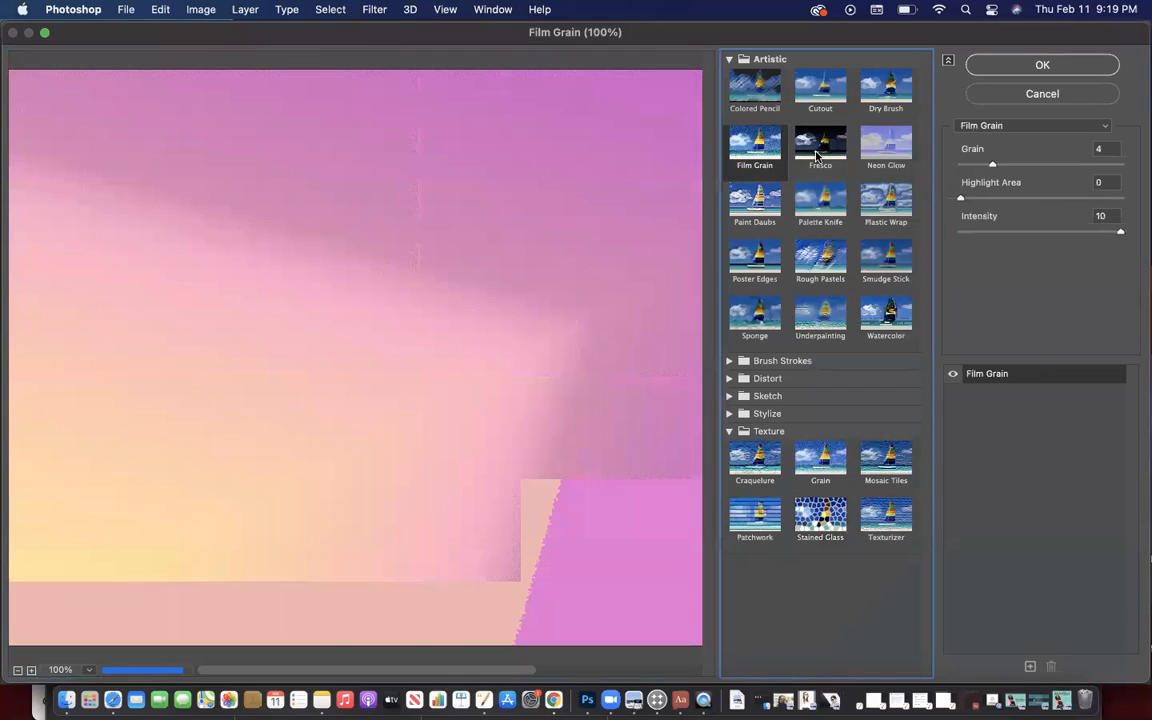
Step: Preview the Fresco, Neon Glow, Paint Daubs, Poster Edges, Rough Pastels, Smudge Stick, Sponge and Underpainting filters on Layer 1
click(817, 150)
click(885, 145)
click(756, 205)
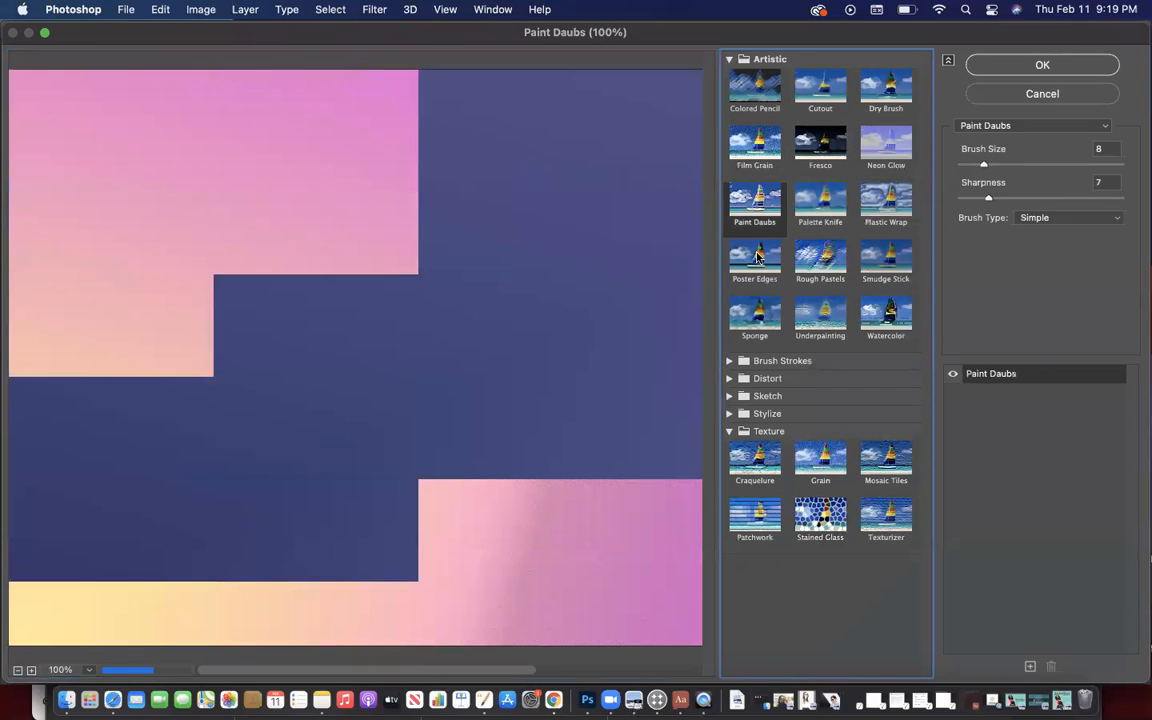
click(757, 258)
click(820, 258)
click(885, 258)
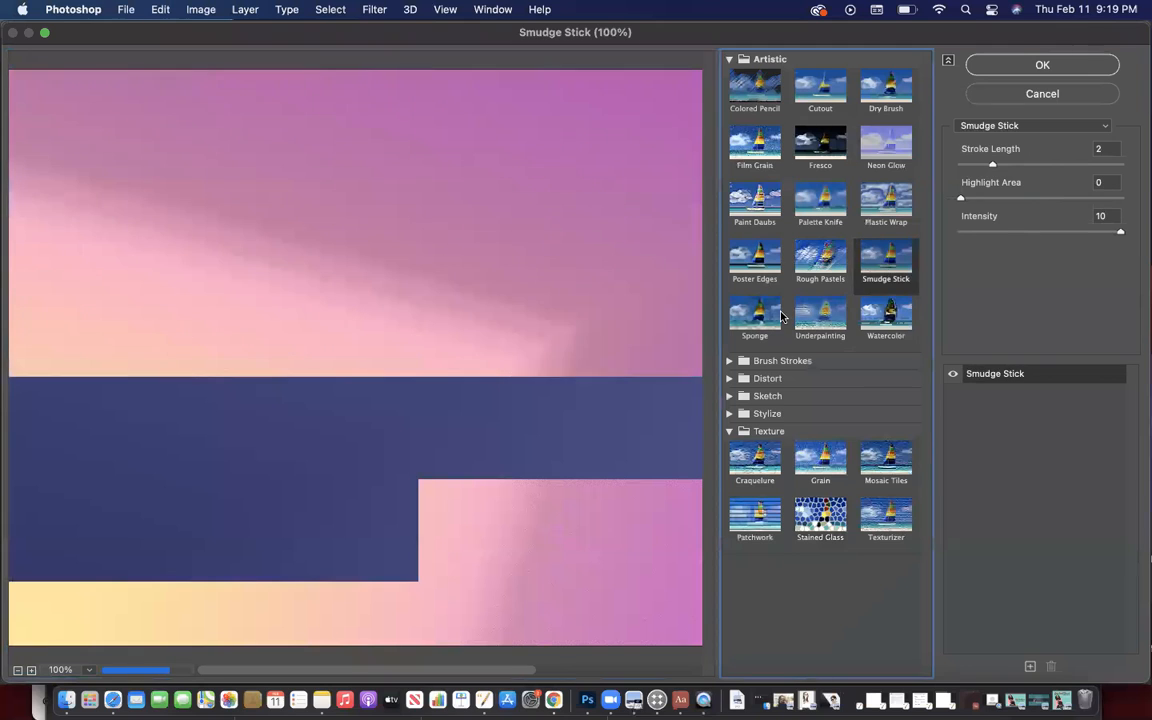
click(758, 315)
click(820, 315)
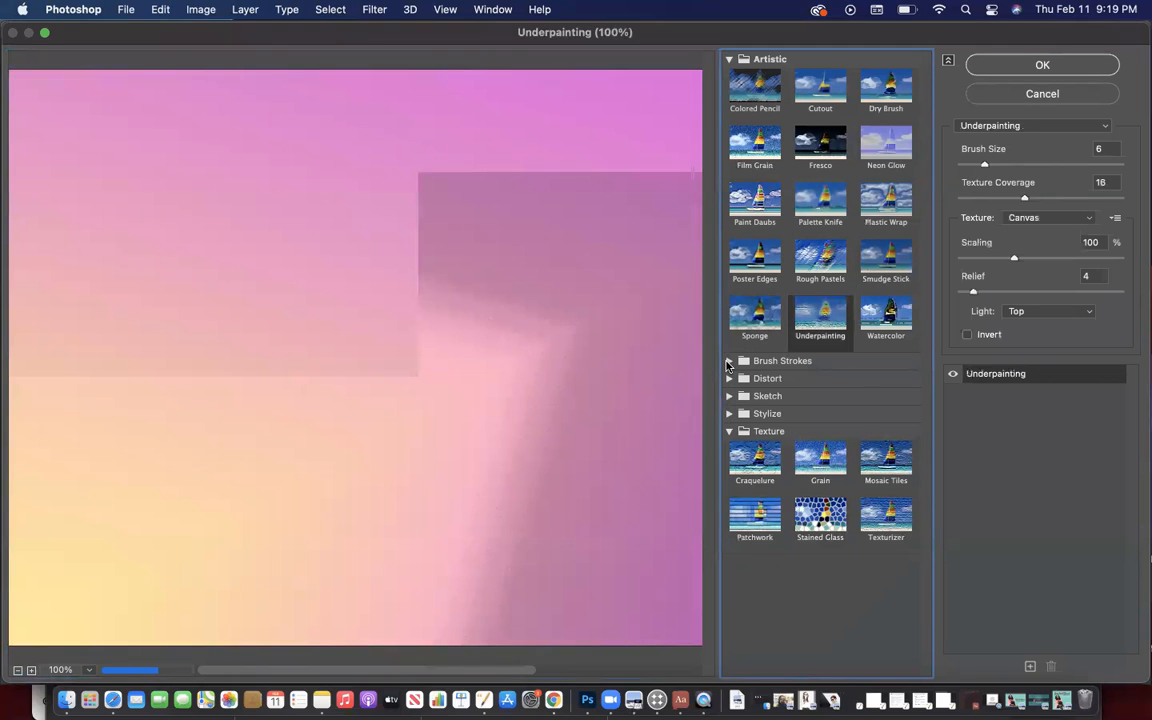
Step: Preview the Brush Strokes filters Accented Edges, Dark Strokes, Sprayed Strokes and Sumi-e on Layer 1
click(728, 362)
click(755, 387)
click(755, 444)
scroll(760, 453, down, 2)
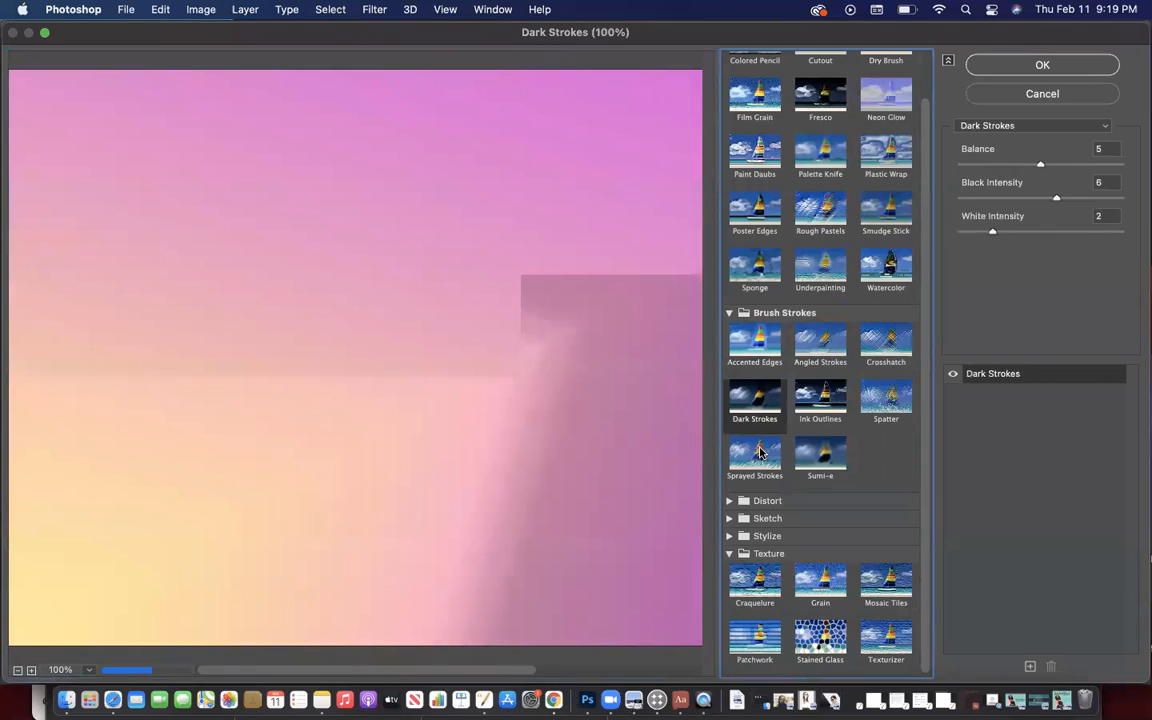
click(755, 462)
click(818, 458)
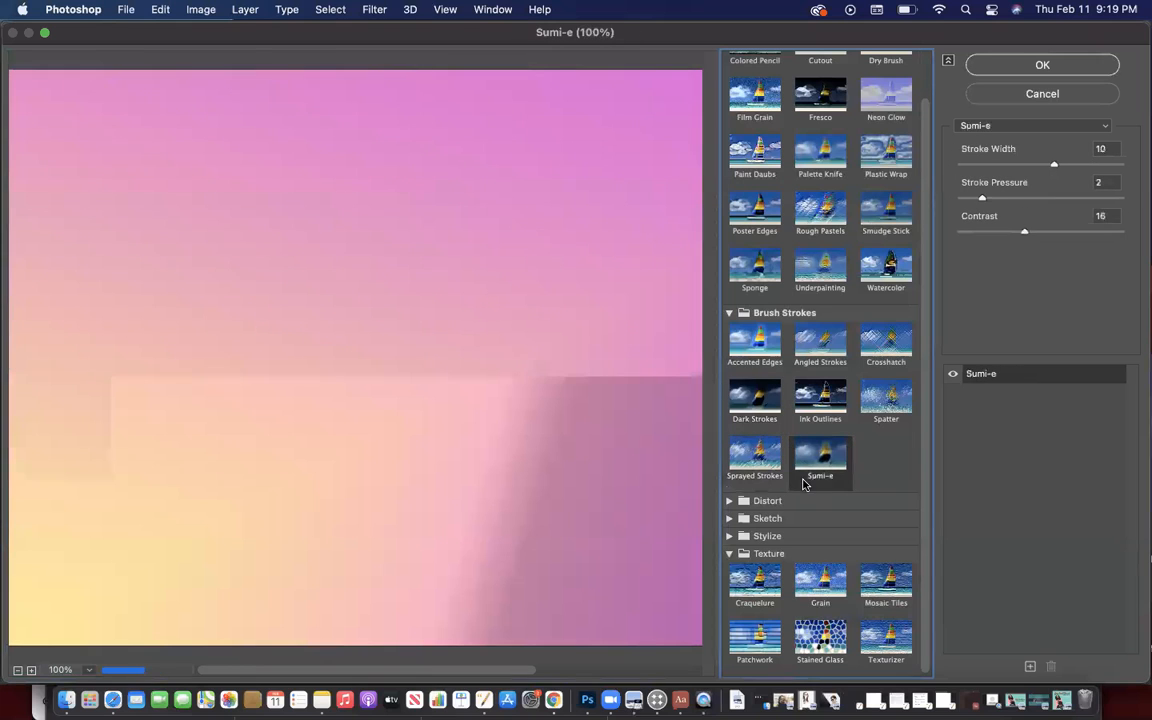
Step: Preview the Distort filters Diffuse Glow, Glass and Ocean Ripple on Layer 1
click(732, 501)
click(755, 528)
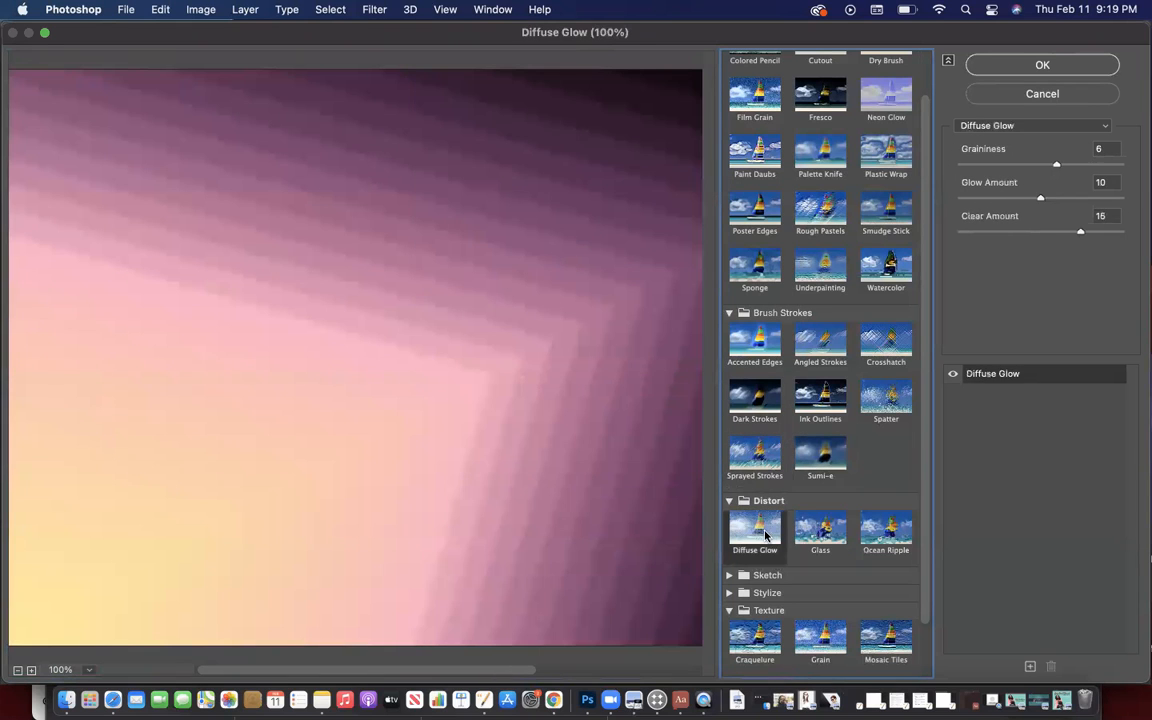
click(832, 541)
click(886, 530)
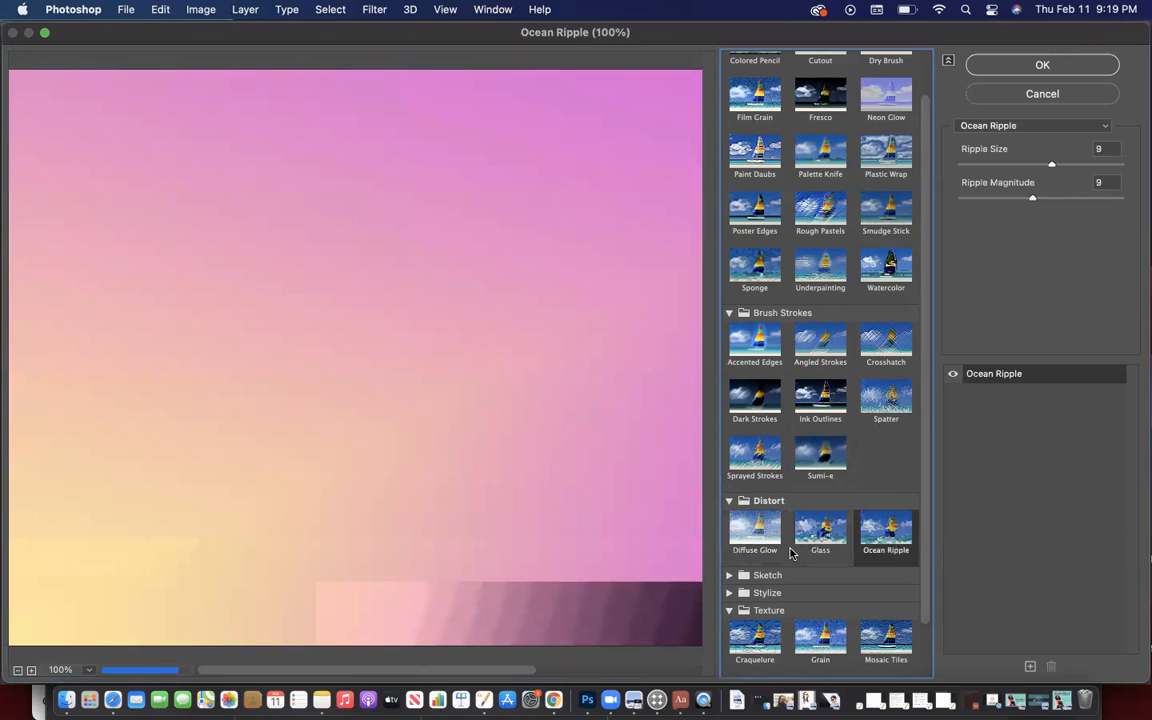
scroll(790, 553, down, 2)
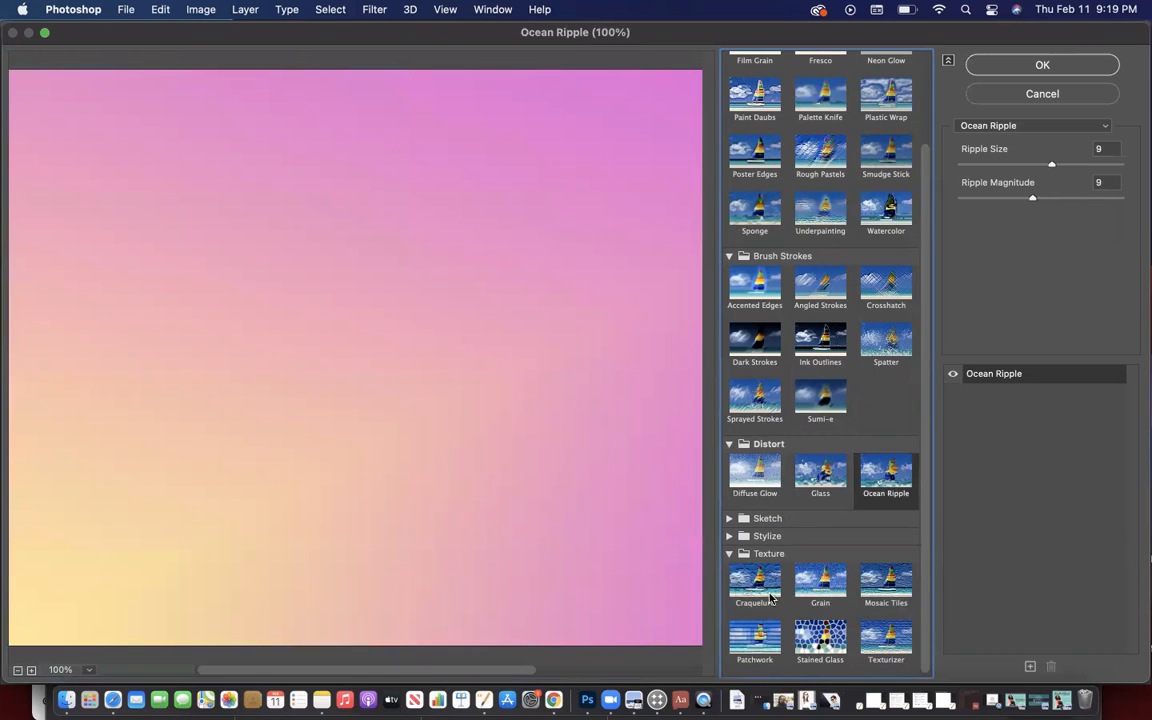
Step: Try the Stained Glass texture on Layer 1 with Cell Size 16, Border Thickness 5 and Light Intensity 7
click(821, 640)
click(860, 644)
click(843, 646)
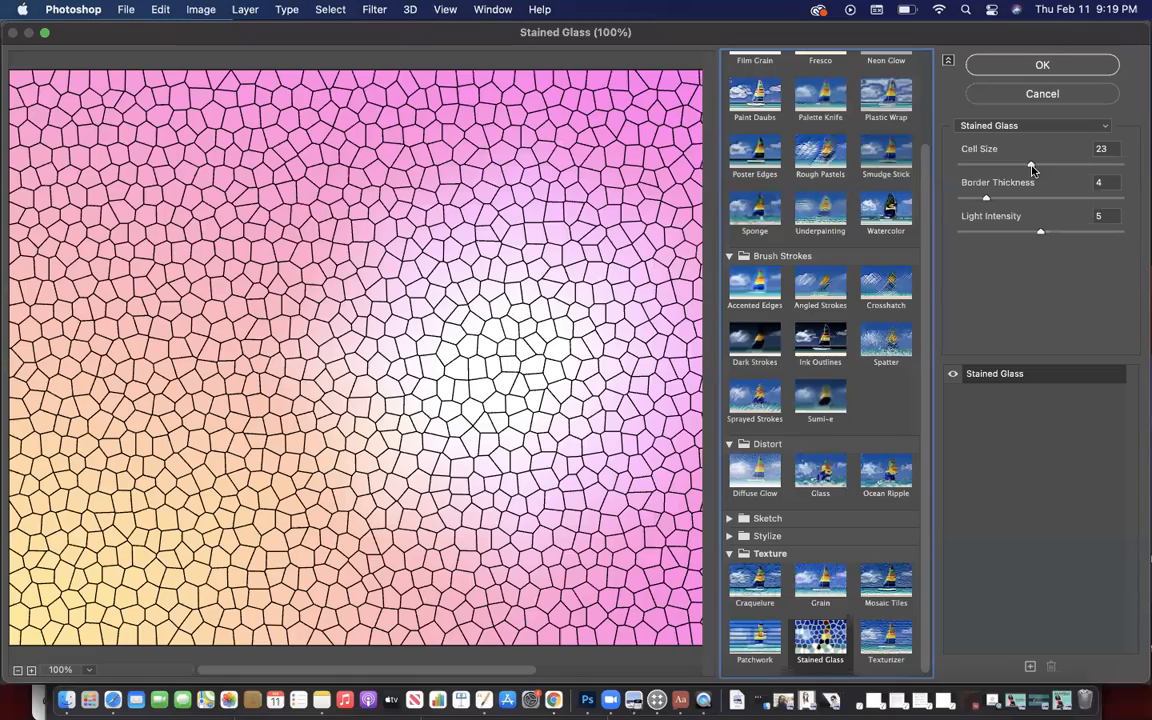
drag(1032, 167, 994, 199)
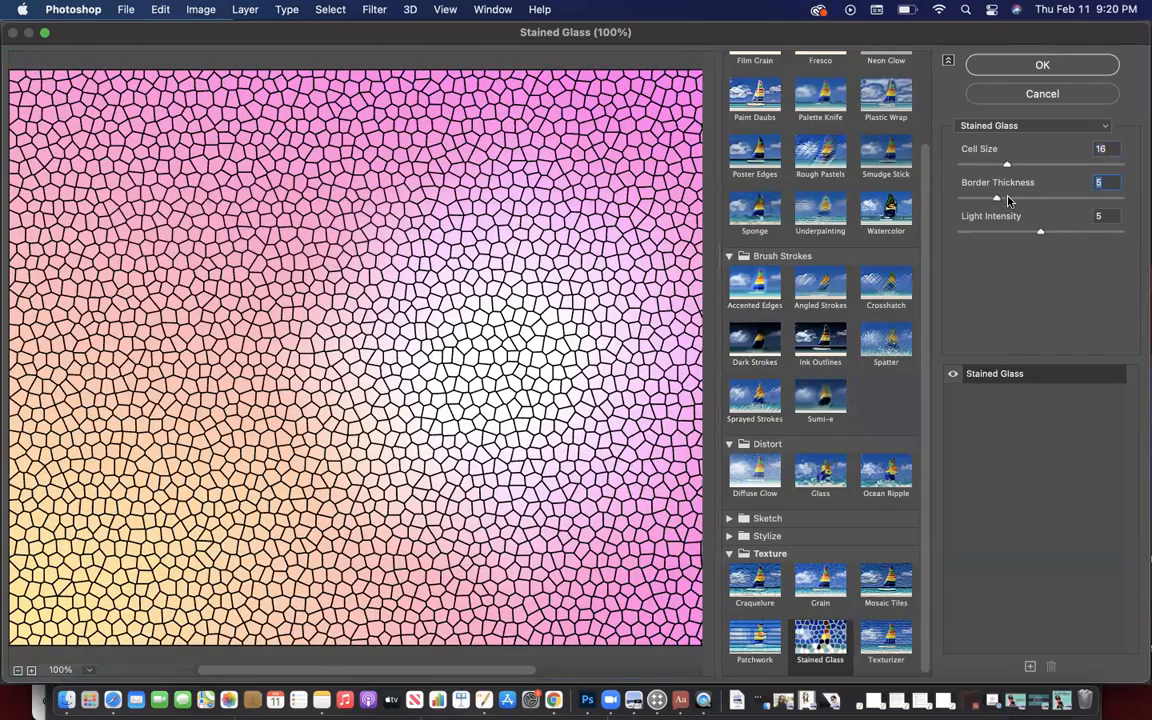
drag(1041, 231, 1066, 232)
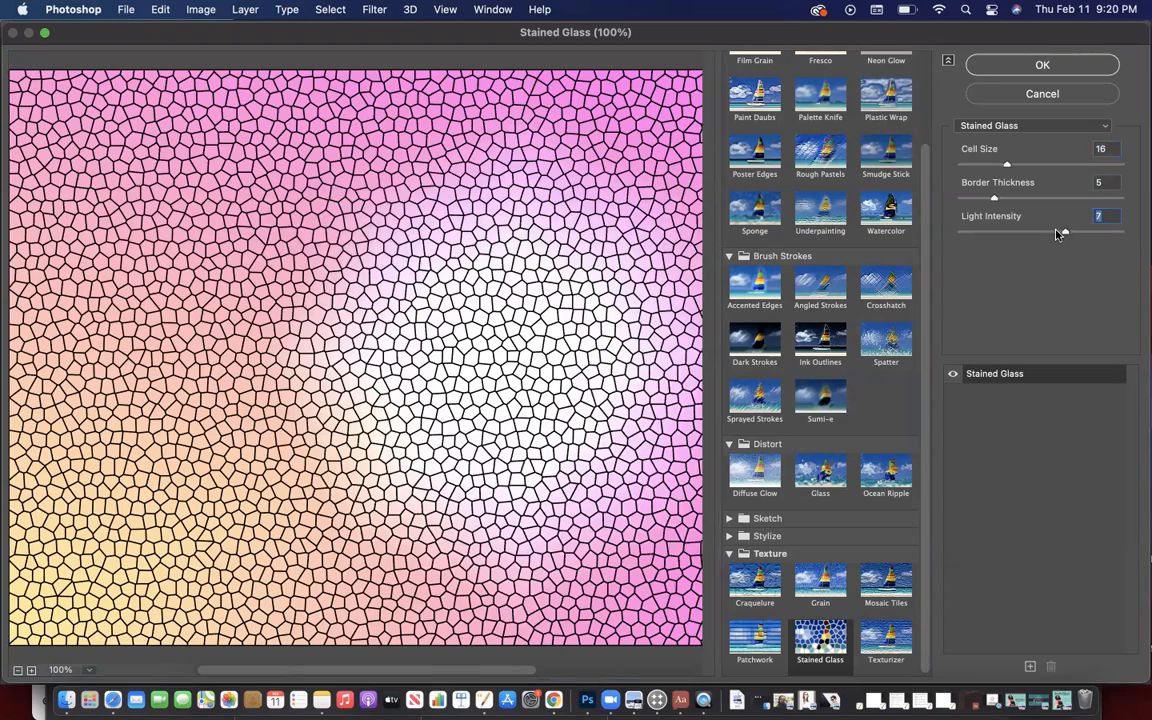
Step: Compare Layer 1 with the Stained Glass effect hidden and shown, and cancel the Filter Gallery
click(952, 374)
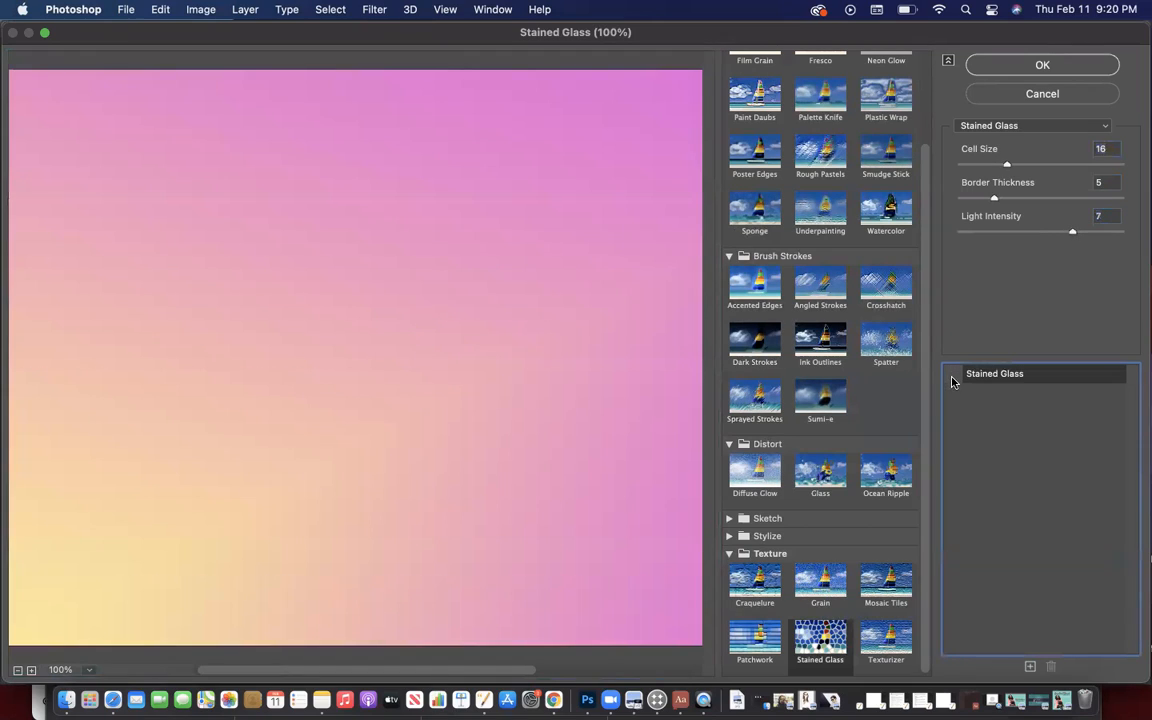
click(951, 378)
click(951, 378)
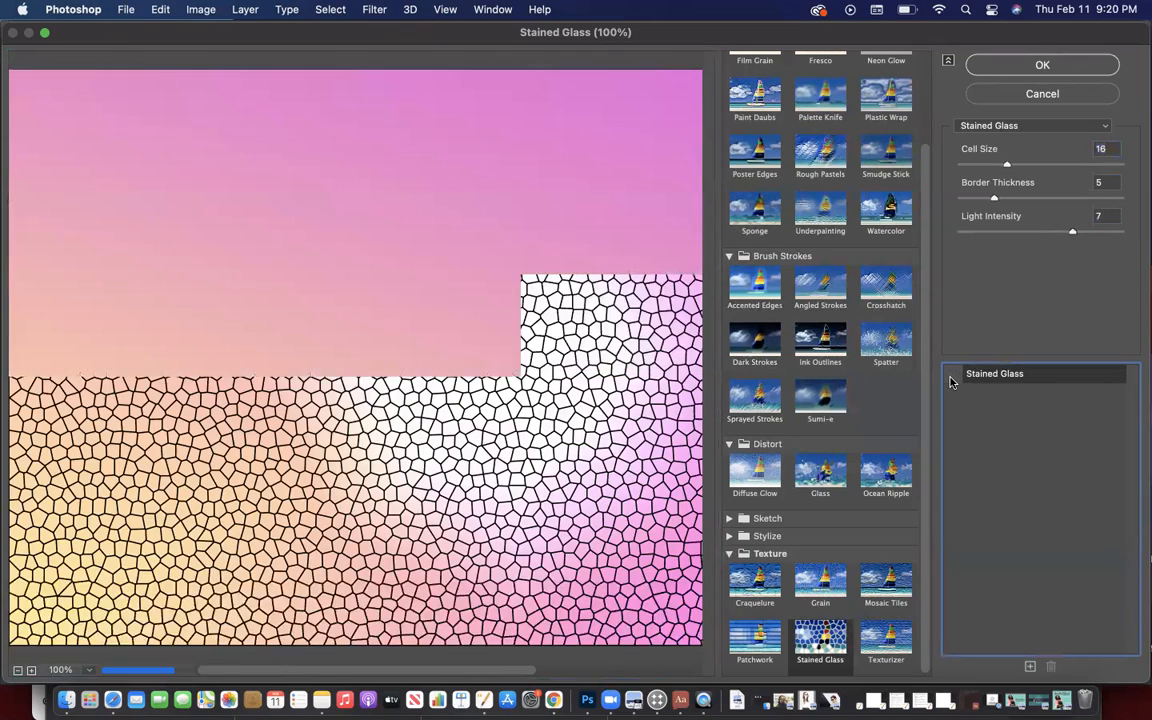
click(951, 378)
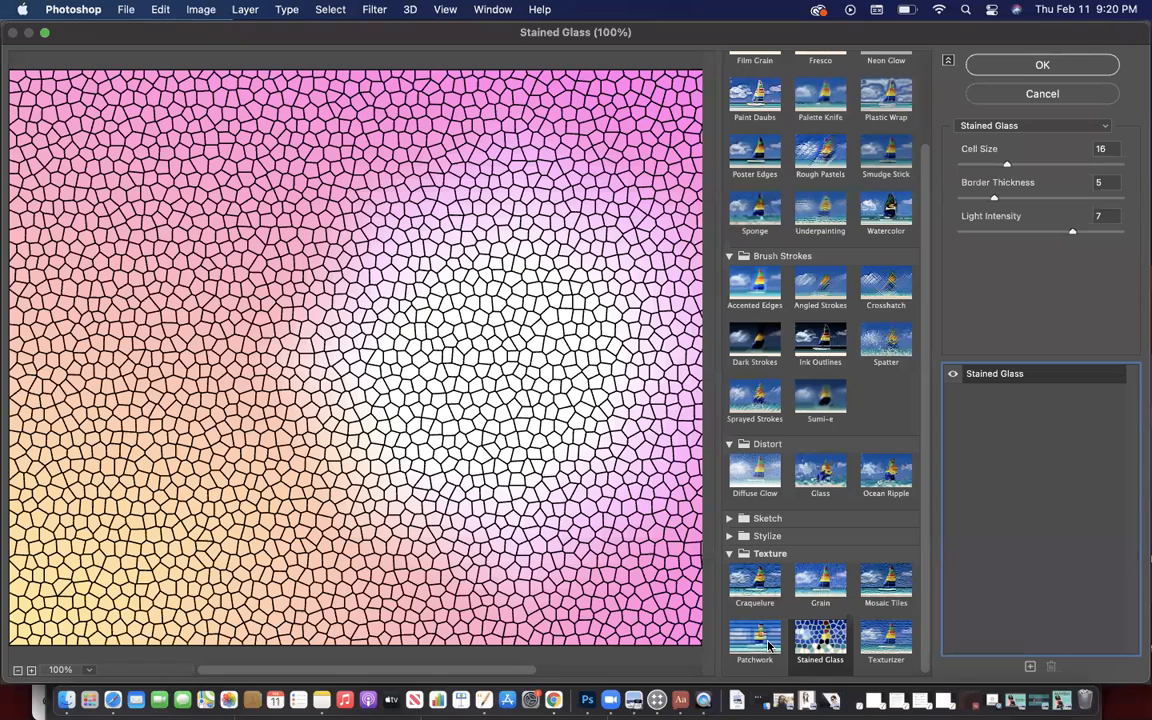
click(1043, 97)
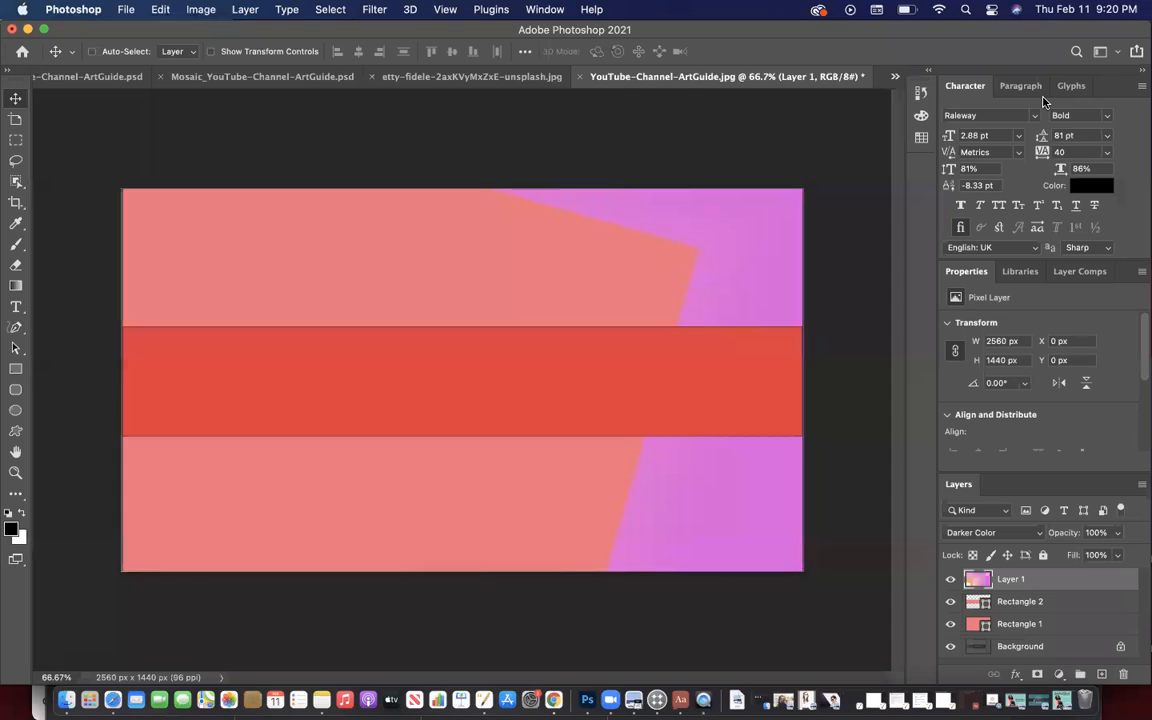
Step: Reopen the Filter Gallery for Layer 1 and preview the Patchwork texture with Square Size 4 and the Mosaic Tiles texture
click(374, 9)
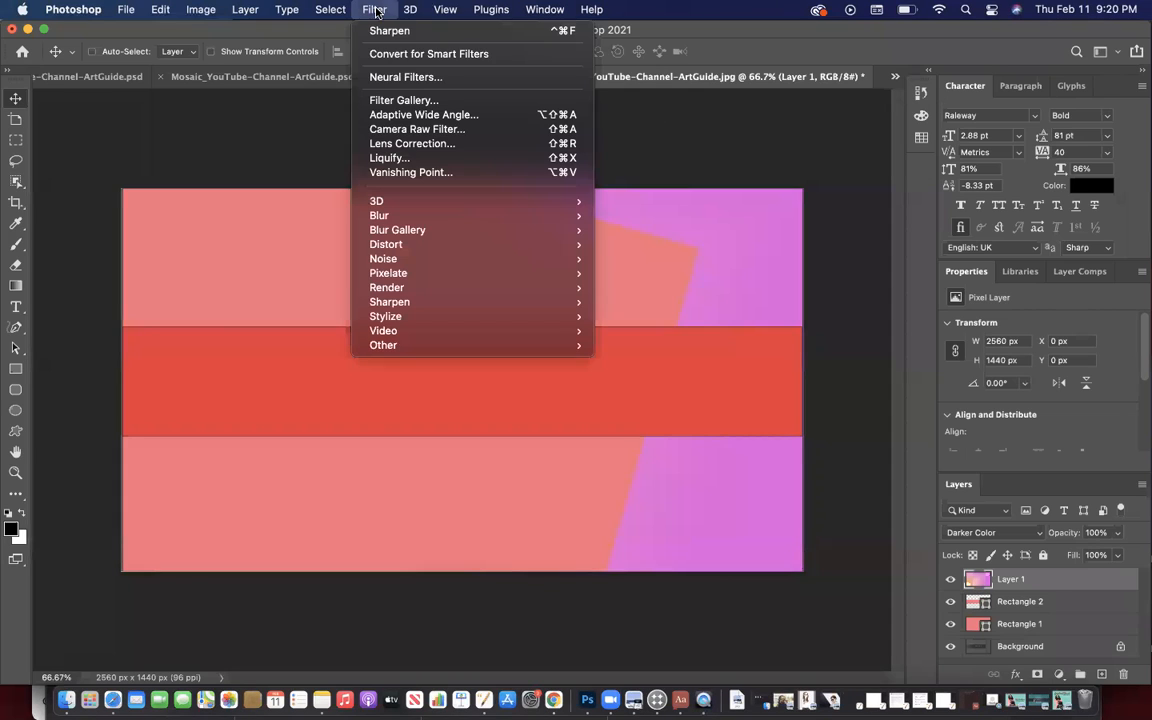
click(398, 101)
click(757, 232)
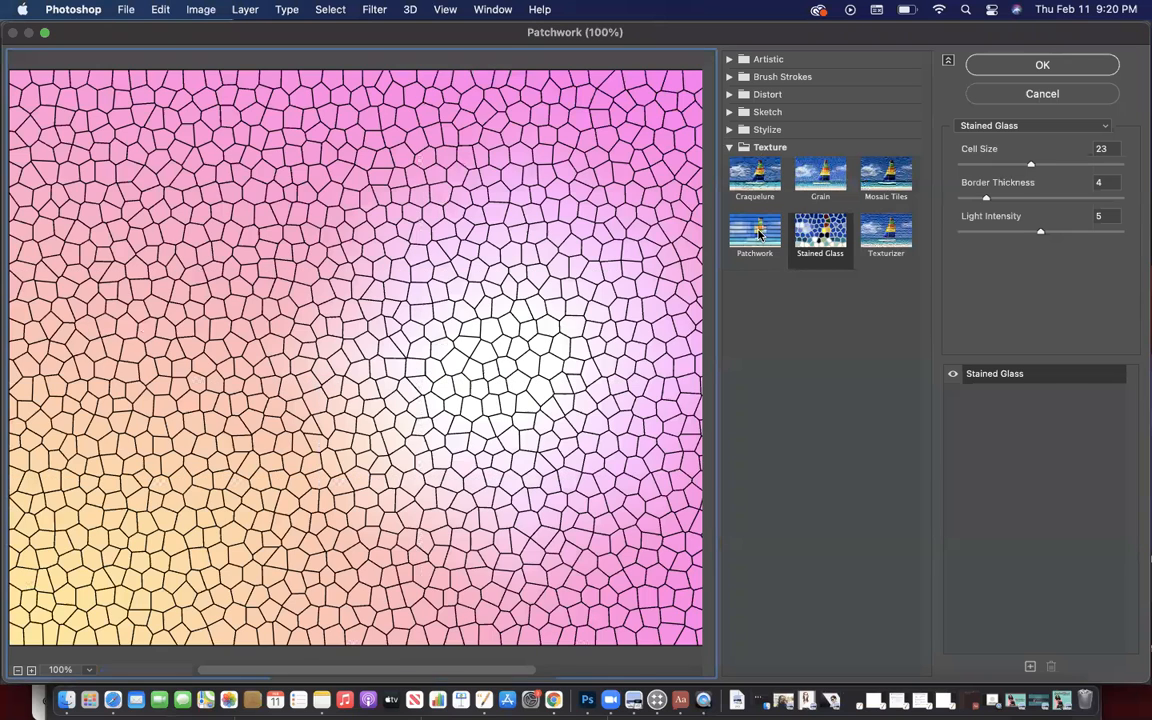
drag(1037, 165, 1018, 185)
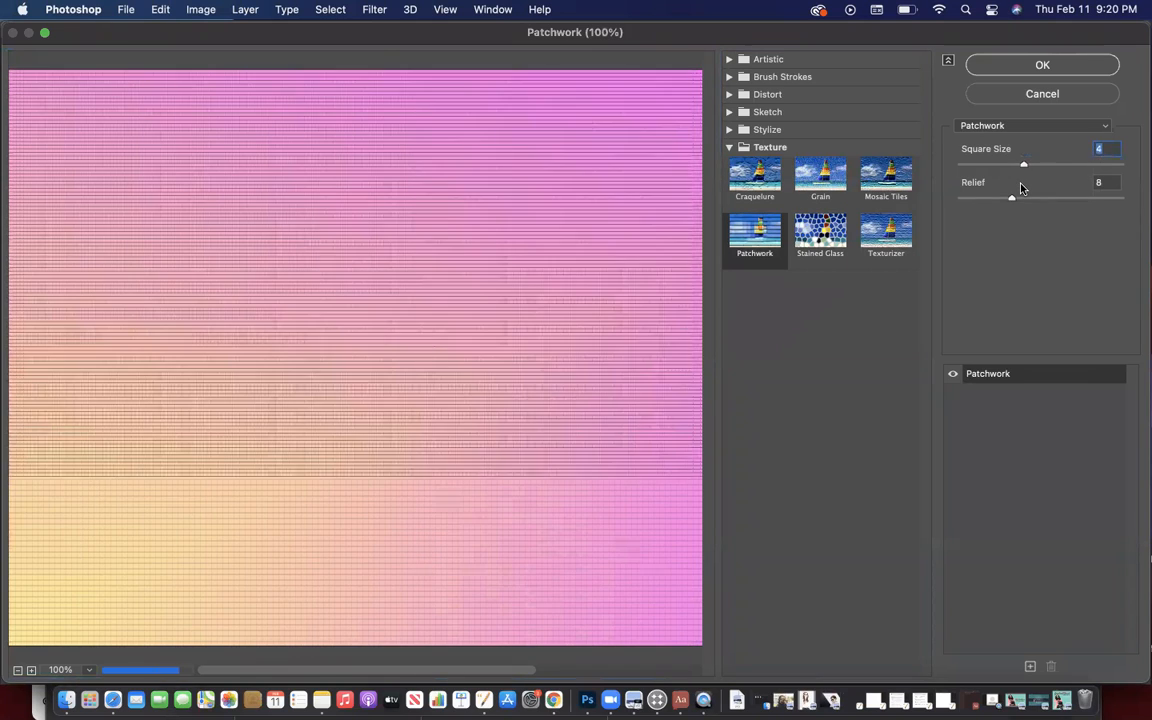
click(886, 181)
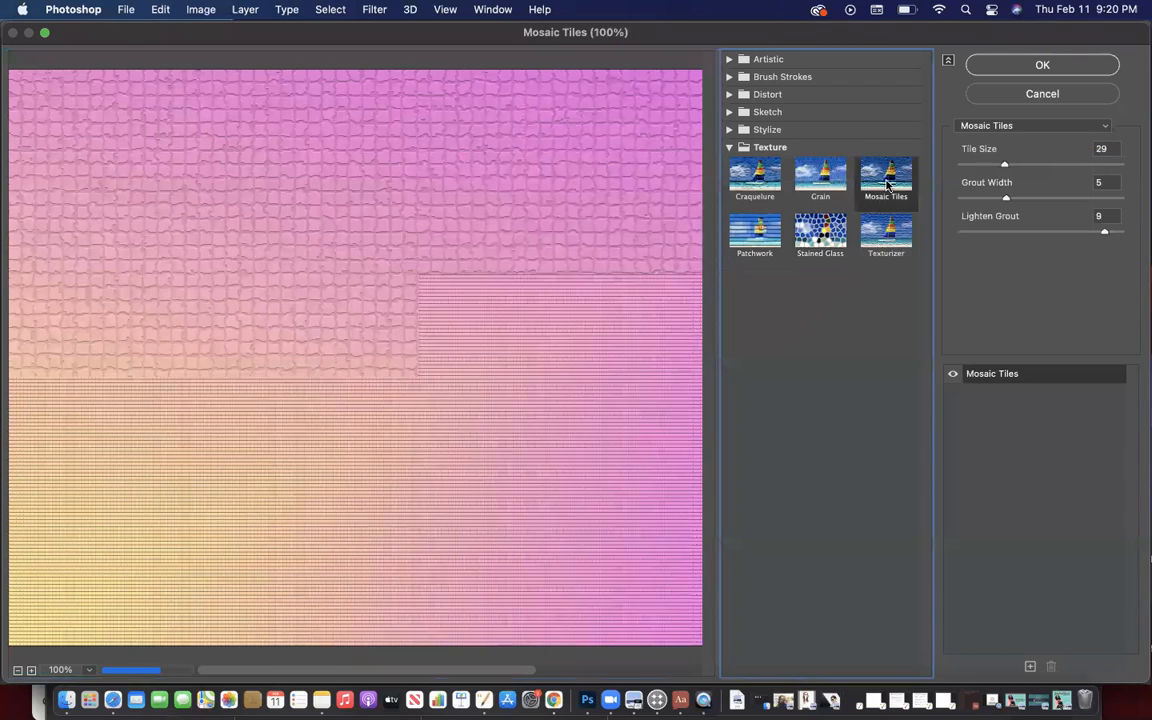
Step: Apply the Stained Glass texture to Layer 1 with a Cell Size of 20
click(818, 228)
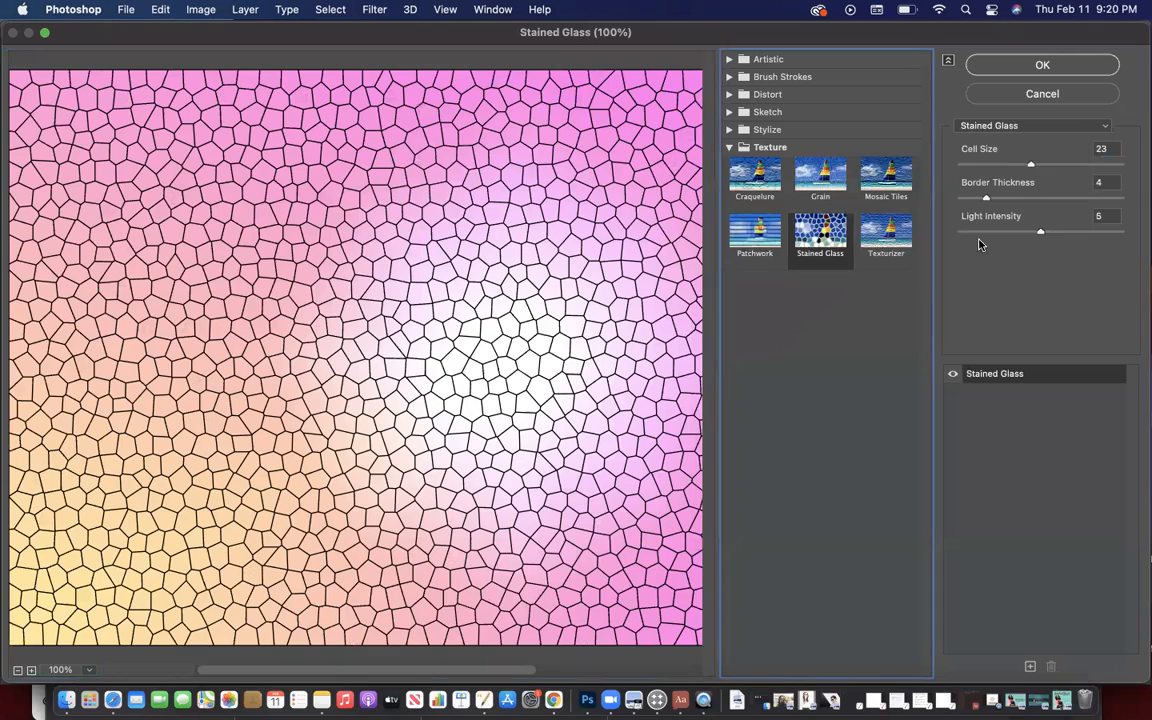
drag(1031, 168, 1017, 168)
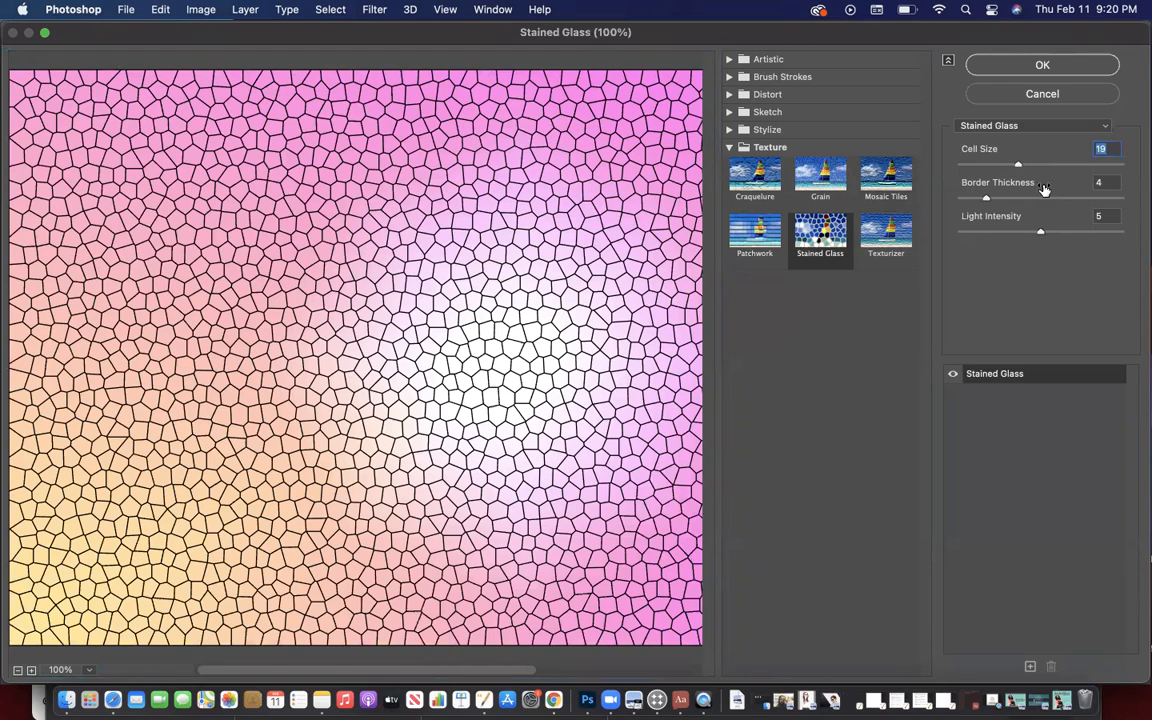
drag(1016, 167, 1020, 168)
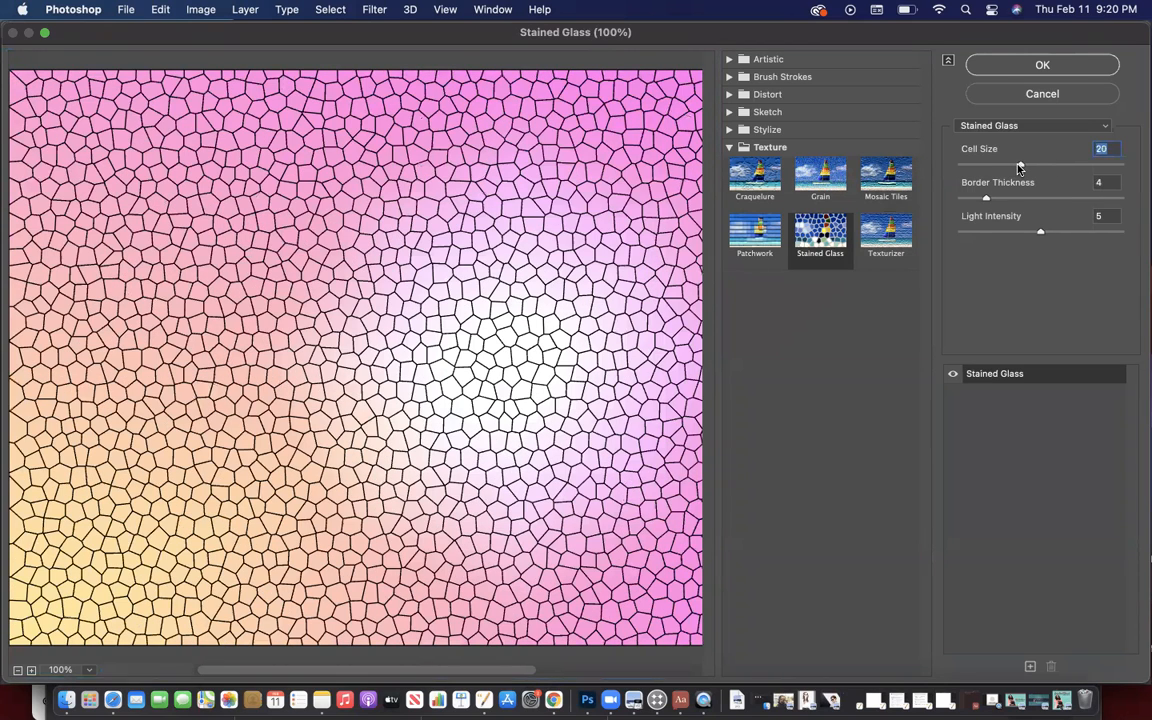
click(1046, 69)
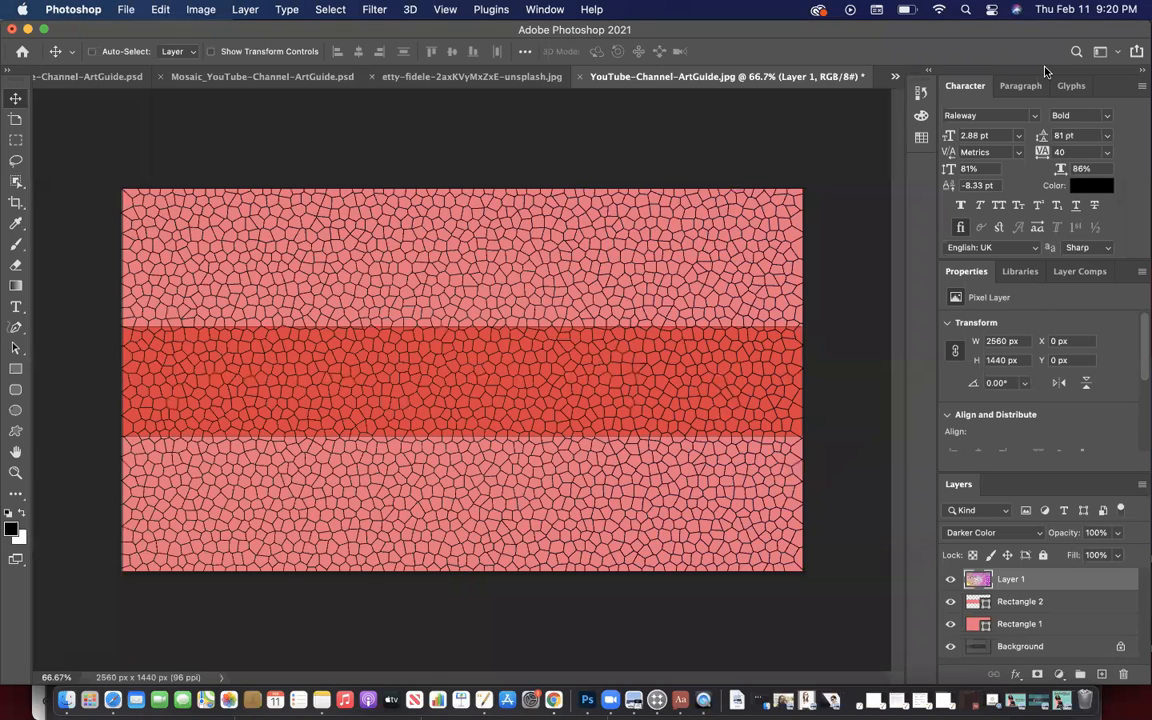
Step: Add a new layer above Layer 1 and fill it with the yellow-to-purple diamond gradient from the canvas's lower-left corner to near its upper-right corner
click(1101, 674)
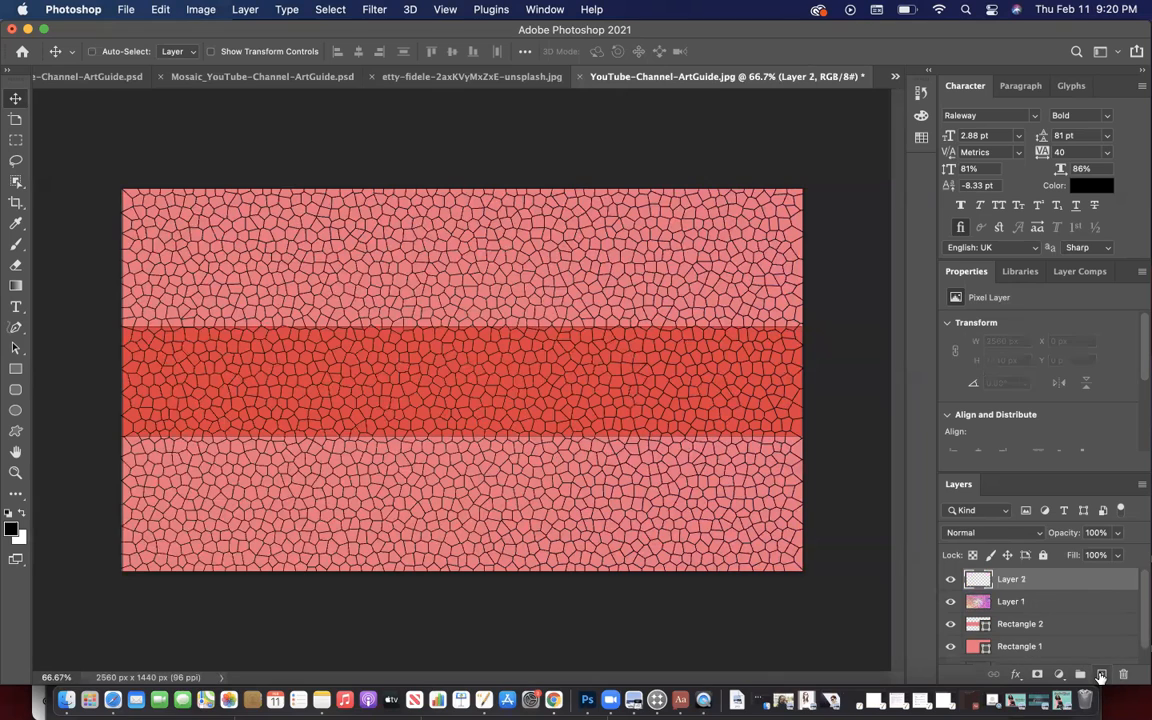
click(15, 285)
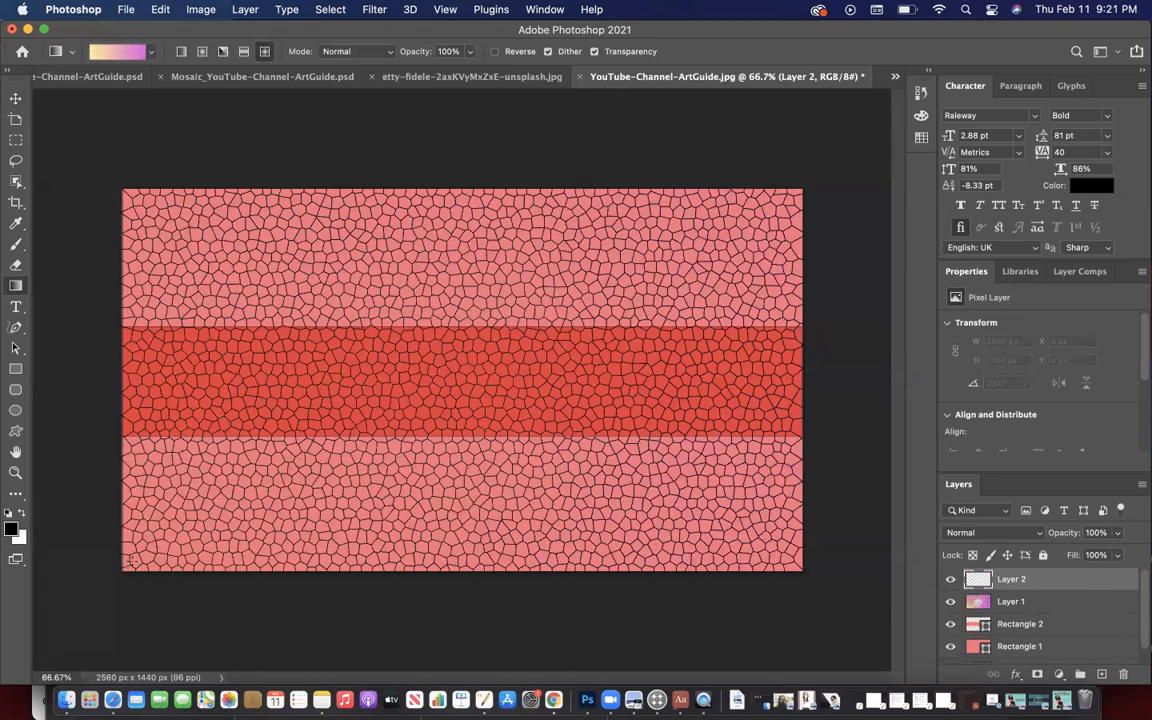
drag(127, 565, 768, 210)
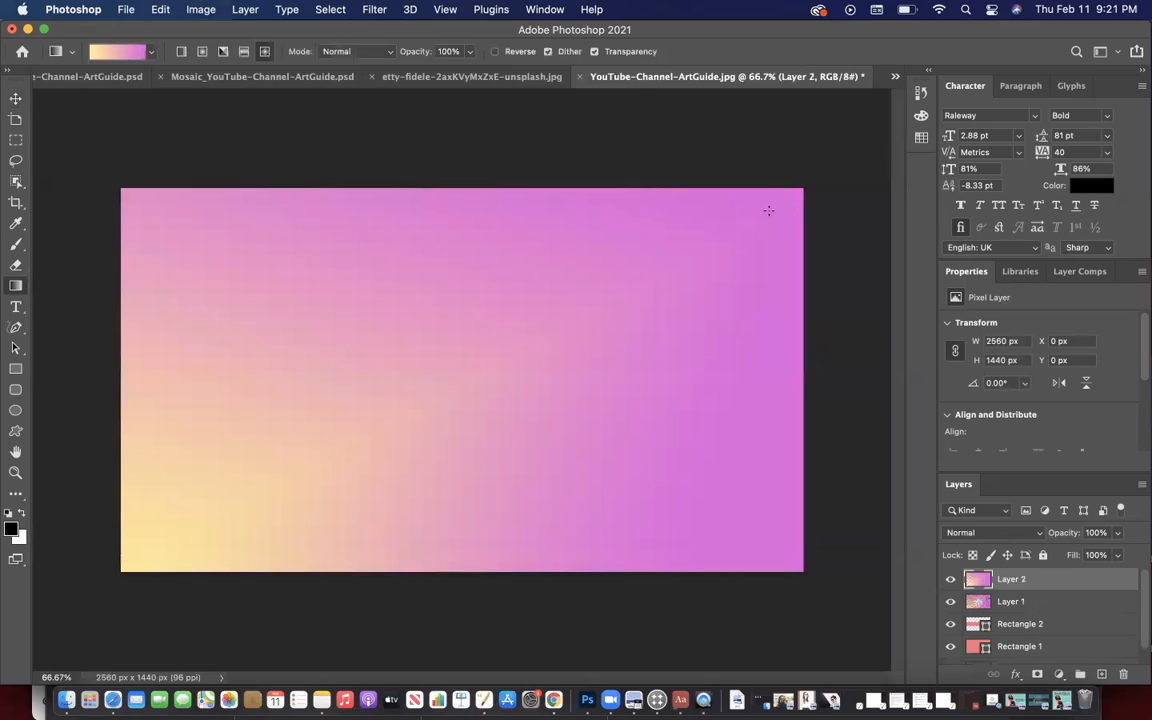
Step: Set the opacity of Layer 2 to 50%
click(1097, 533)
text(50)
key(Return)
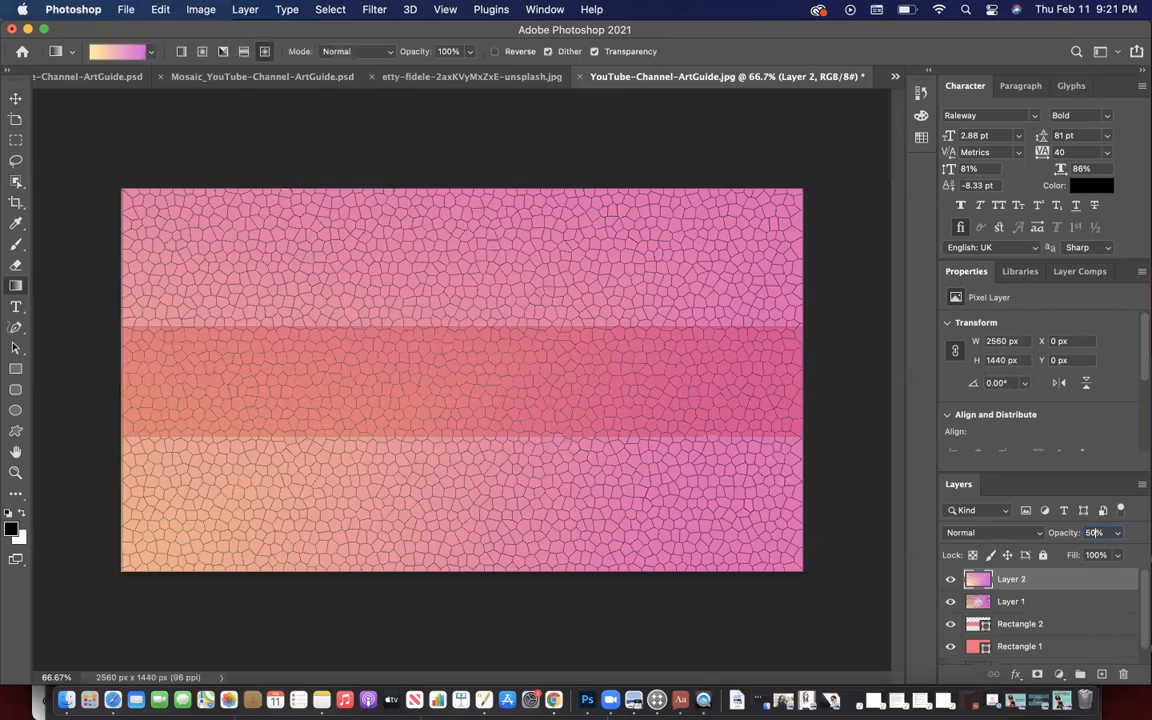
Step: Try the Rectangle 2 layer at 0% opacity and restore it to 100%
click(1030, 601)
click(1016, 623)
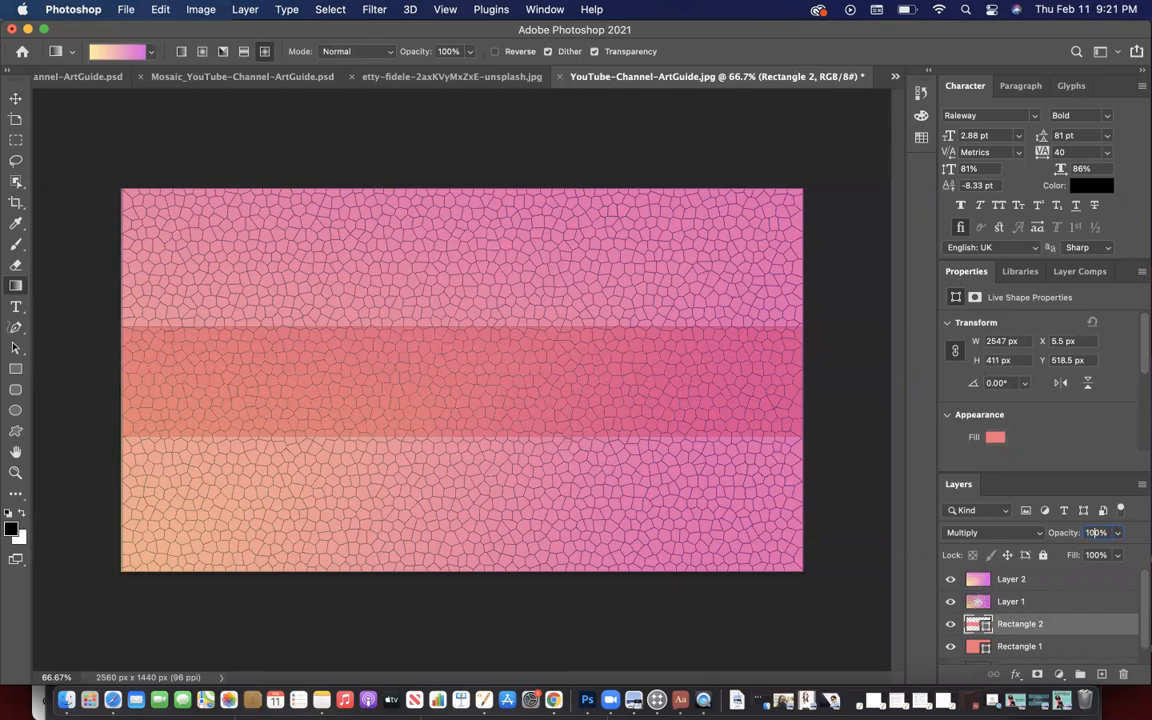
text(0)
key(Return)
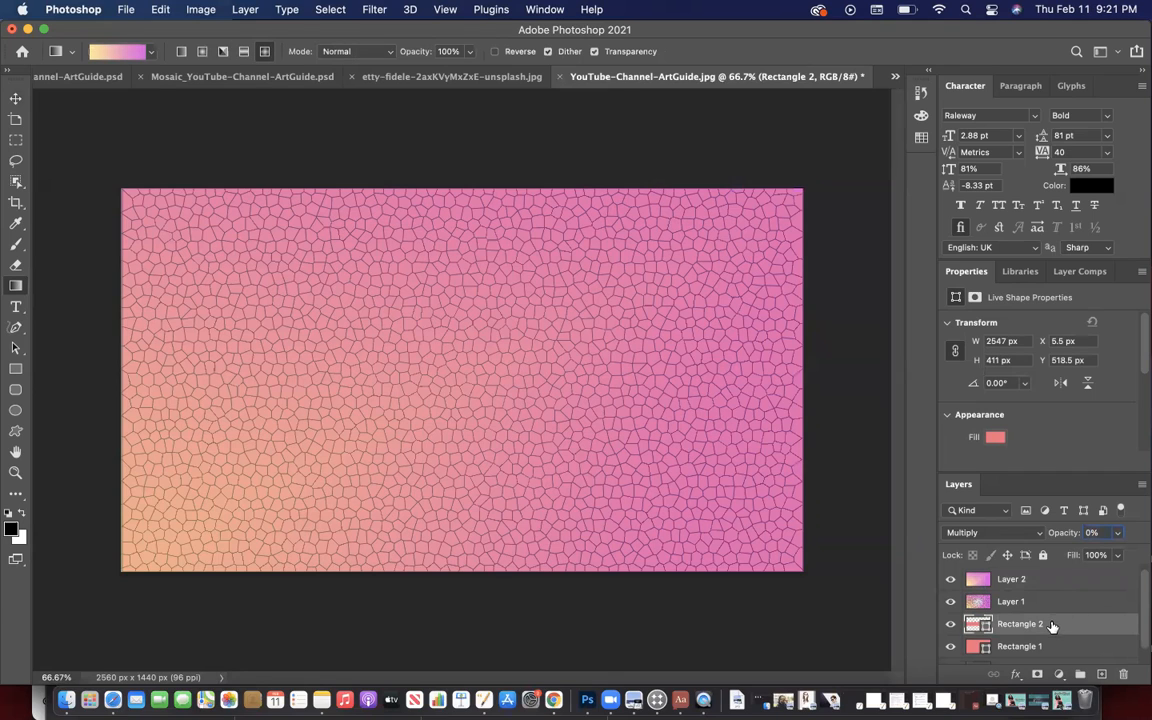
key(5)
click(1010, 587)
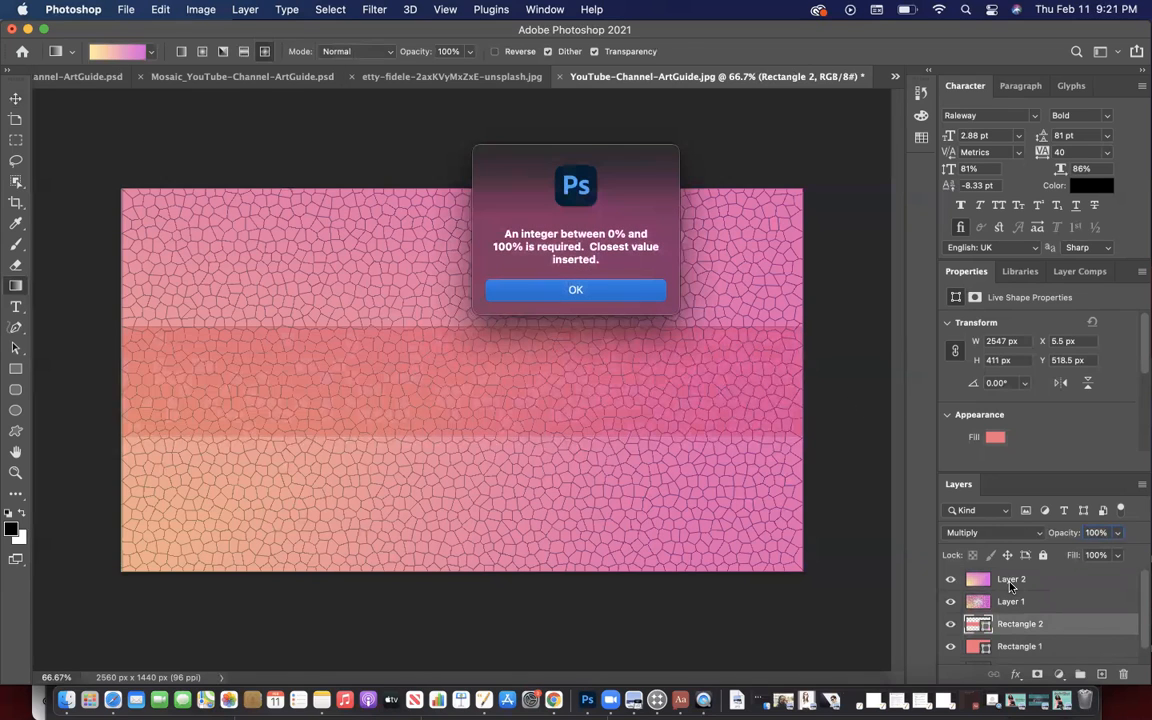
click(576, 290)
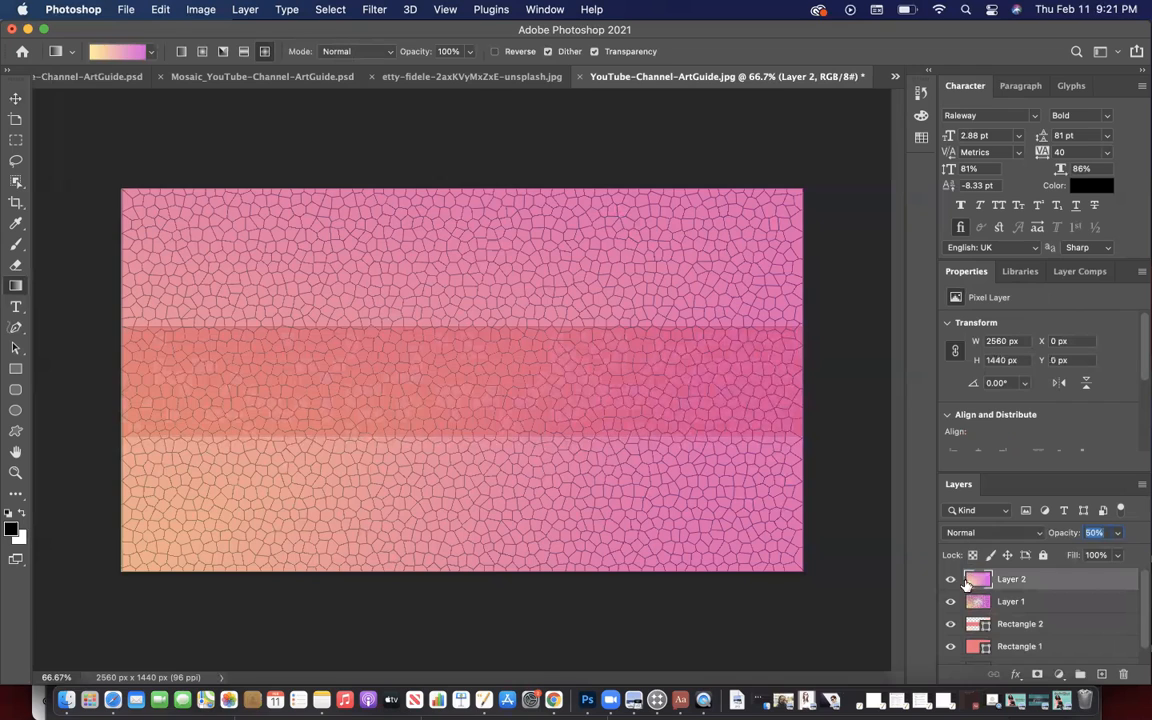
Step: Set the opacity of the Rectangle 2 layer to 60%
click(1095, 532)
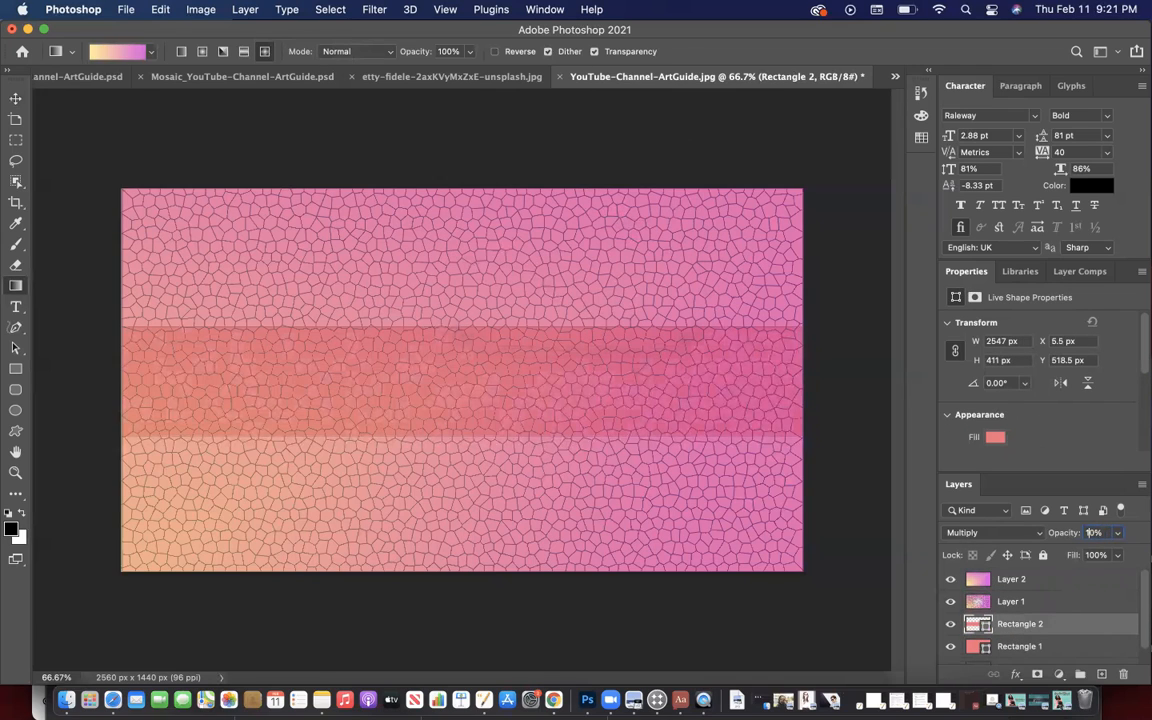
key(BackSpace)
text(6)
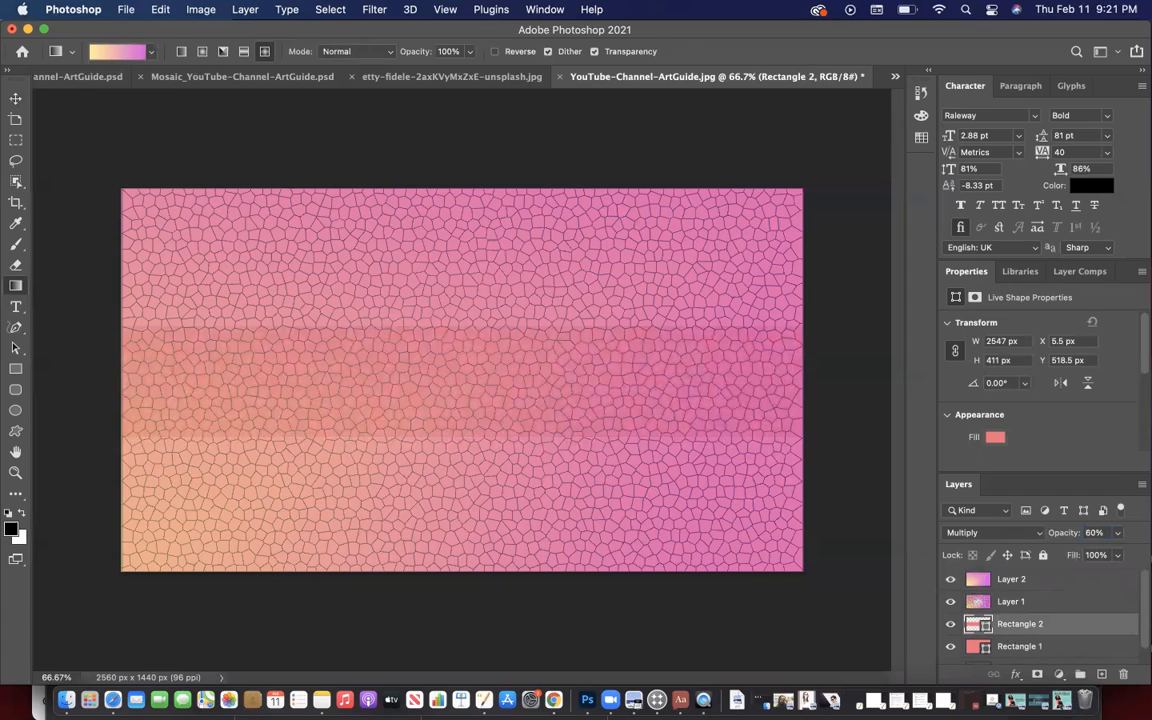
click(181, 51)
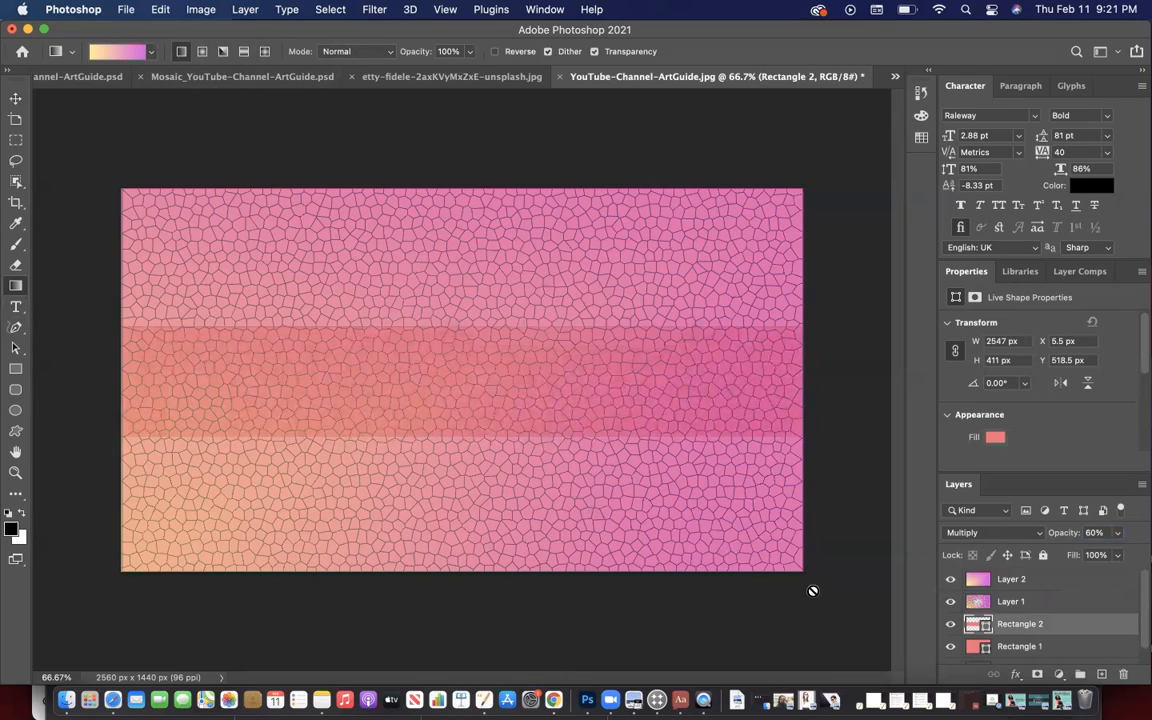
click(993, 440)
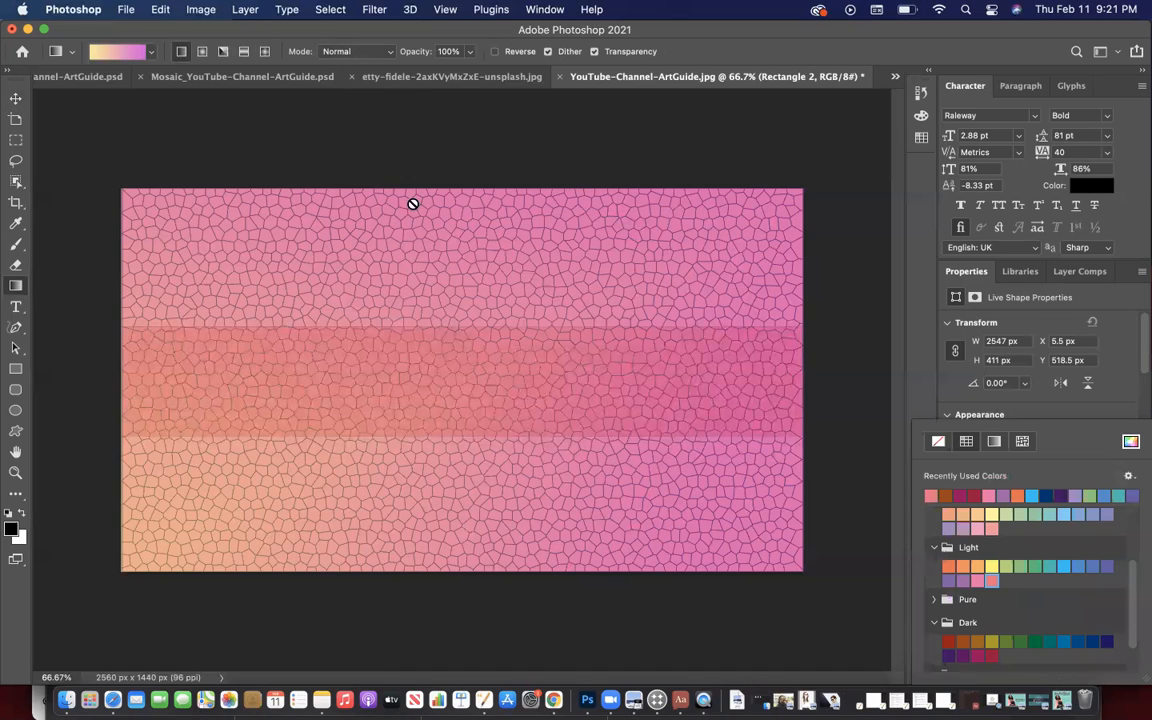
click(17, 98)
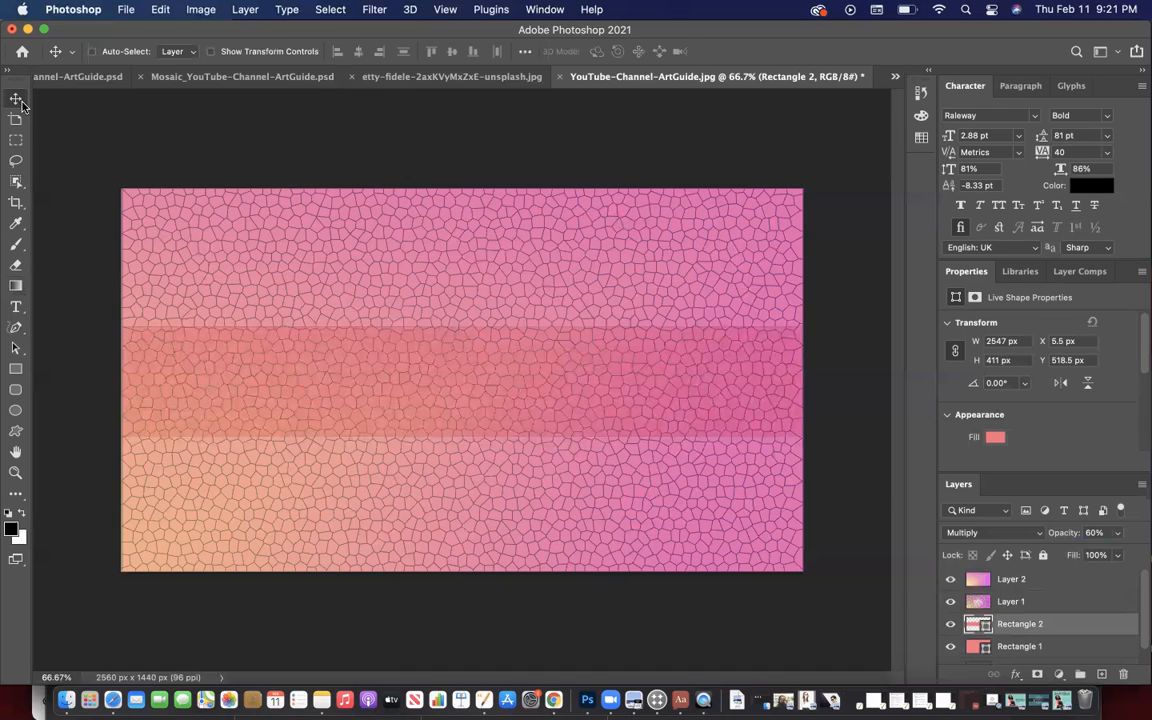
Step: Set the blending mode of Layer 2 to Darker Color
click(1010, 583)
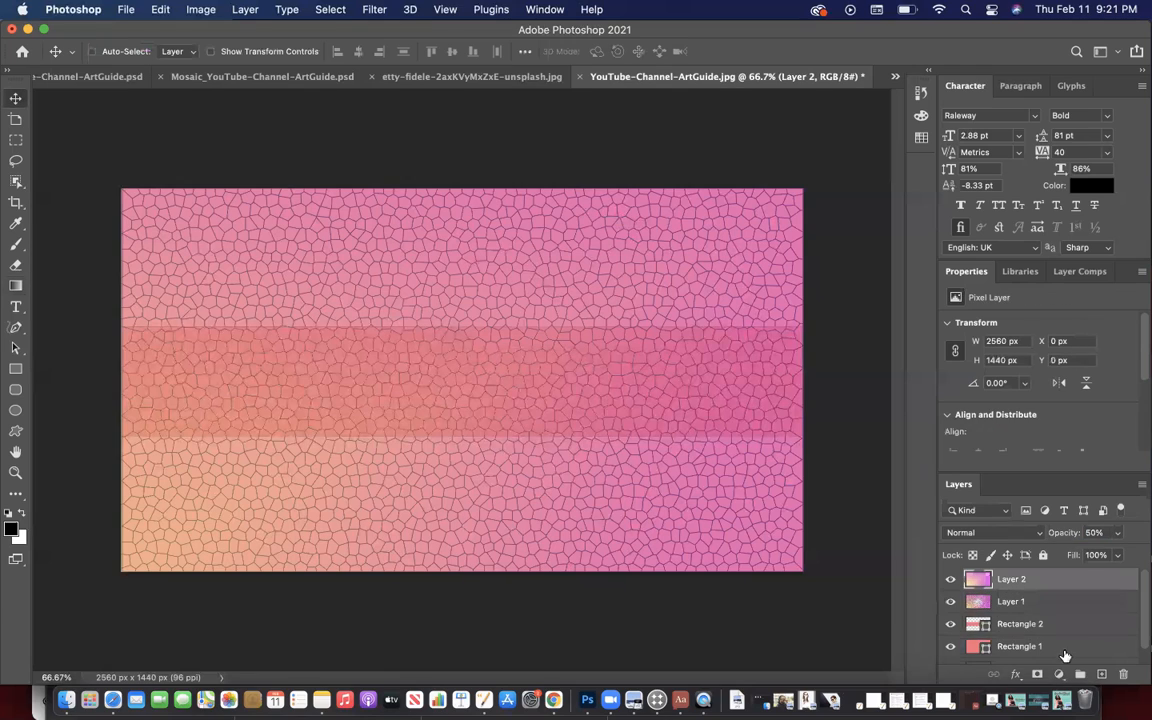
click(1018, 675)
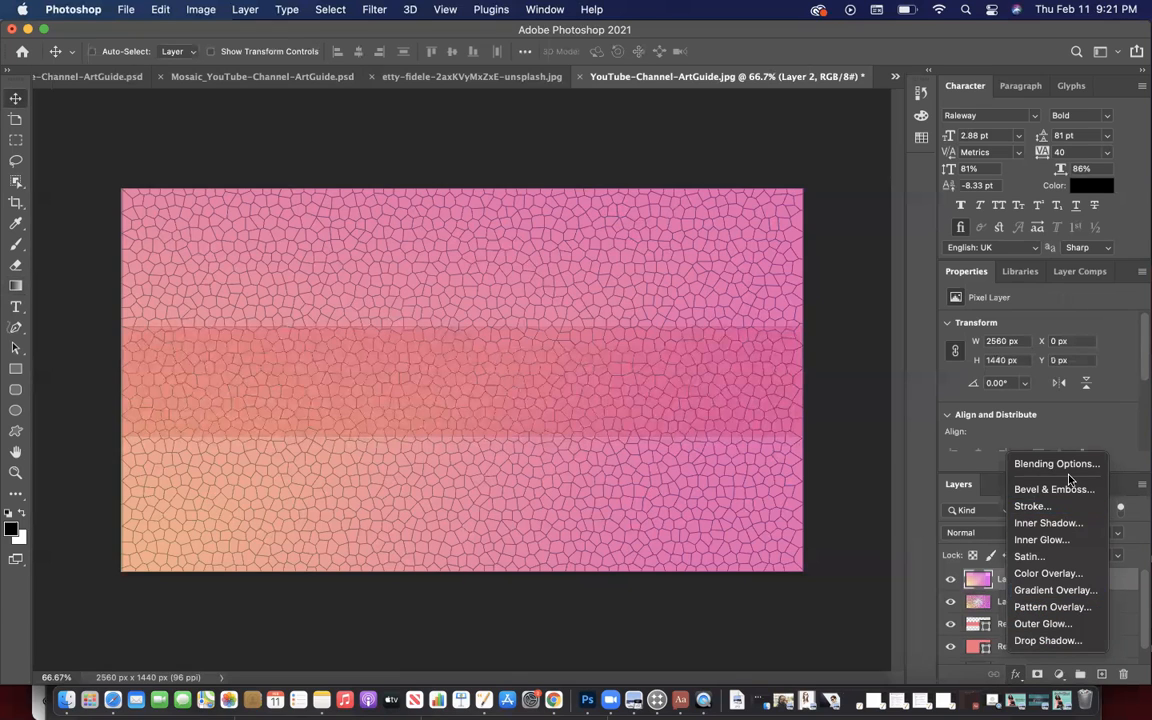
click(986, 537)
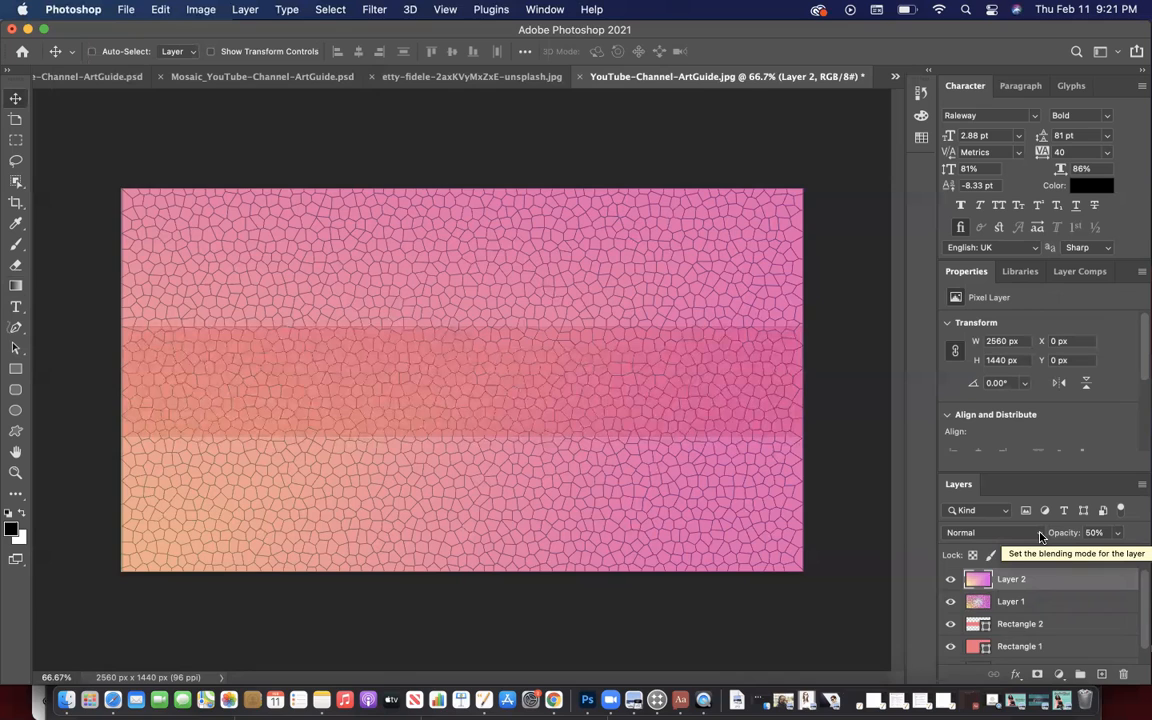
click(1040, 537)
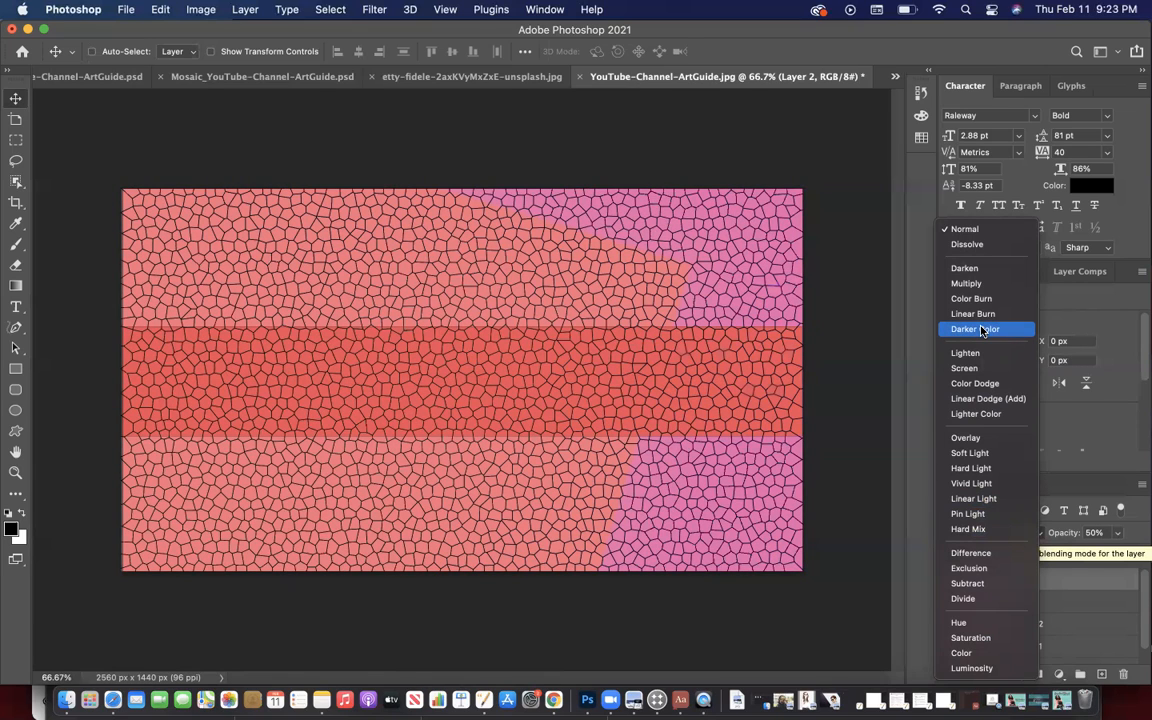
click(980, 329)
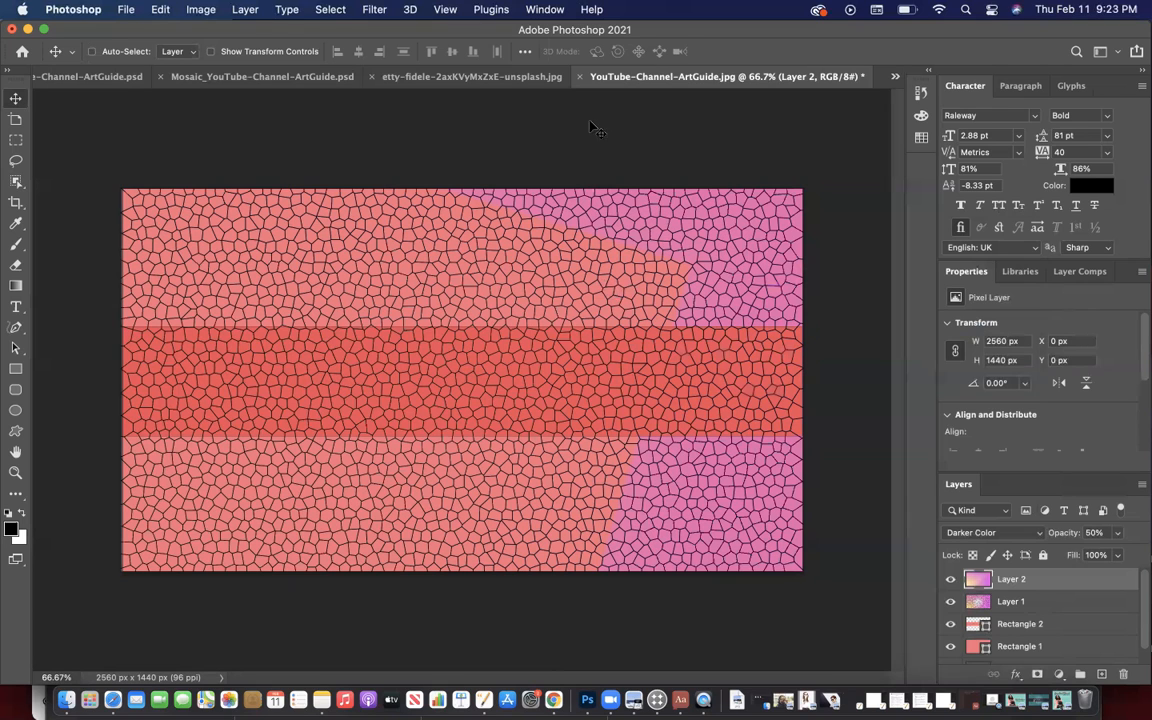
Step: Compare the result with the open Mosaic and Bright-Pink YouTube channel art documents and return to YouTube-Channel-ArtGuide.jpg
click(246, 77)
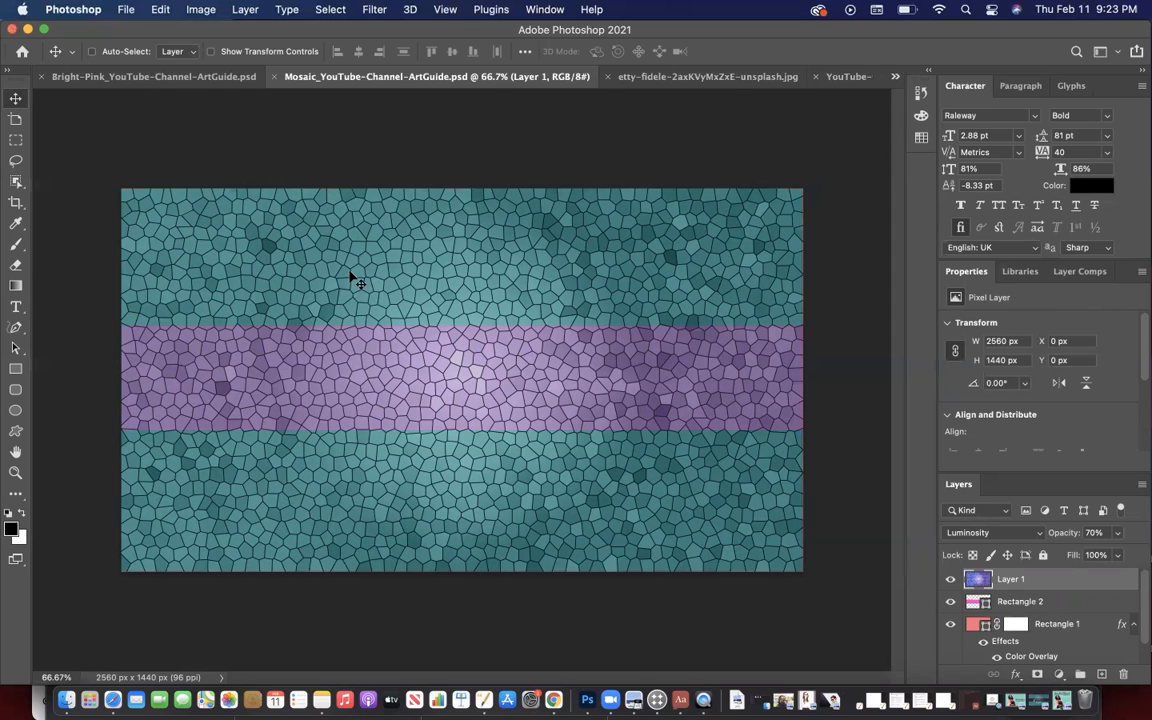
click(195, 78)
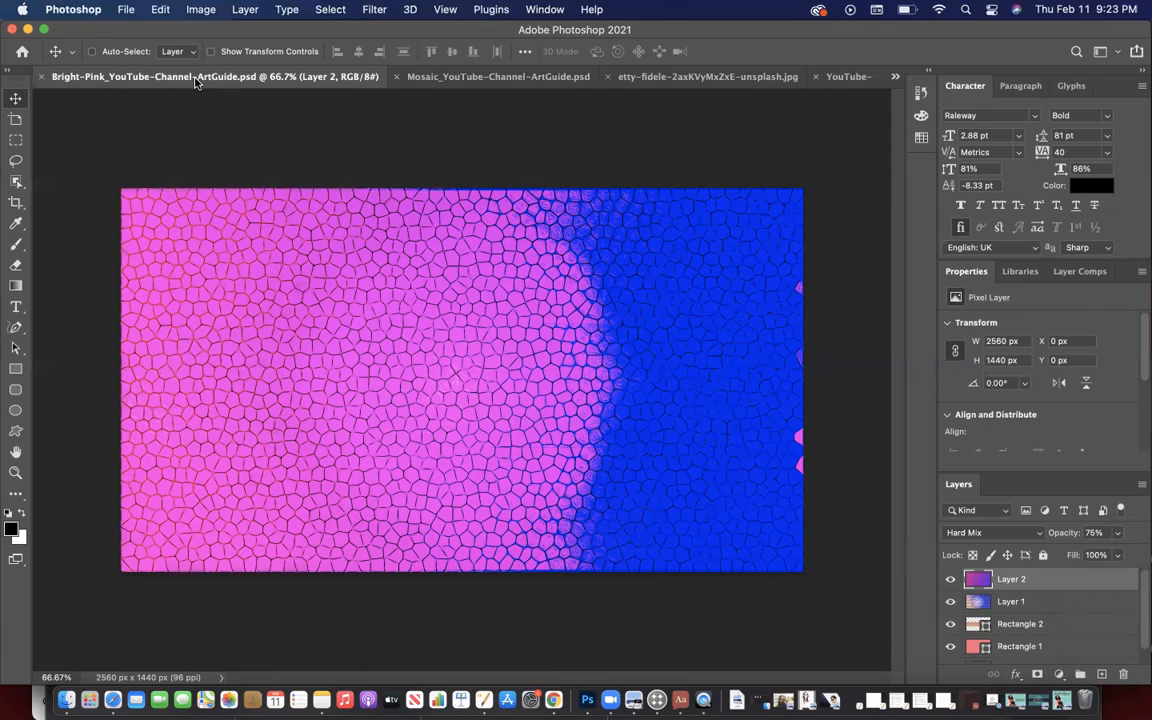
click(470, 76)
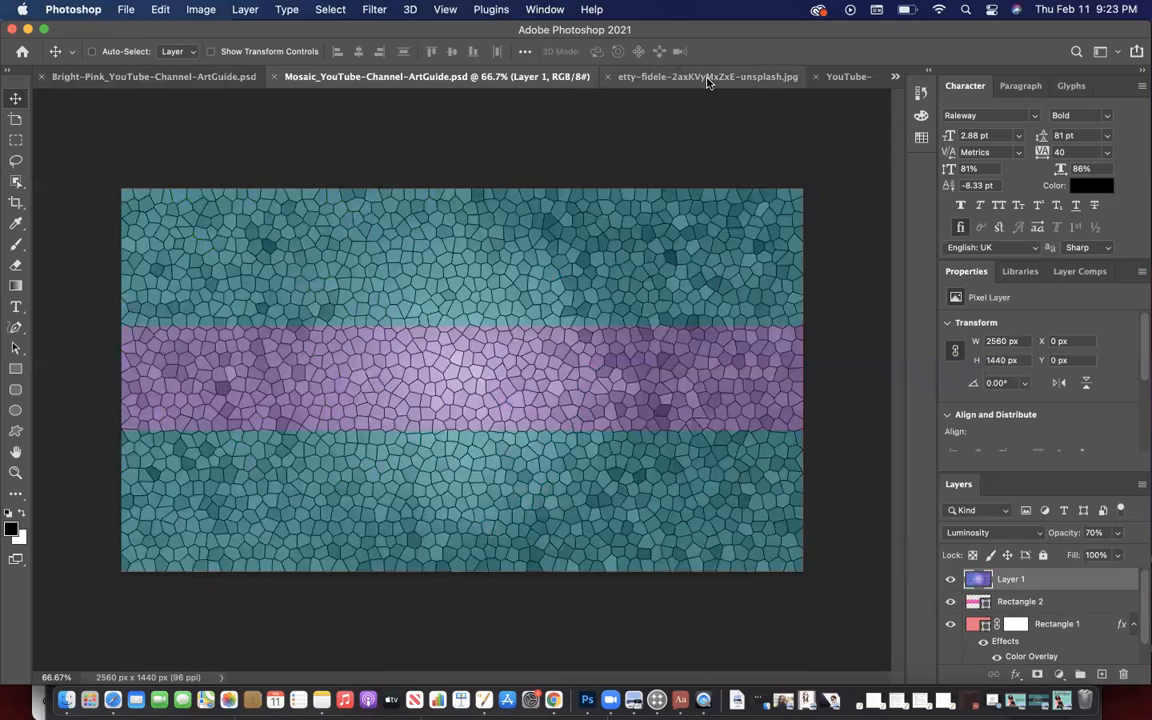
click(845, 77)
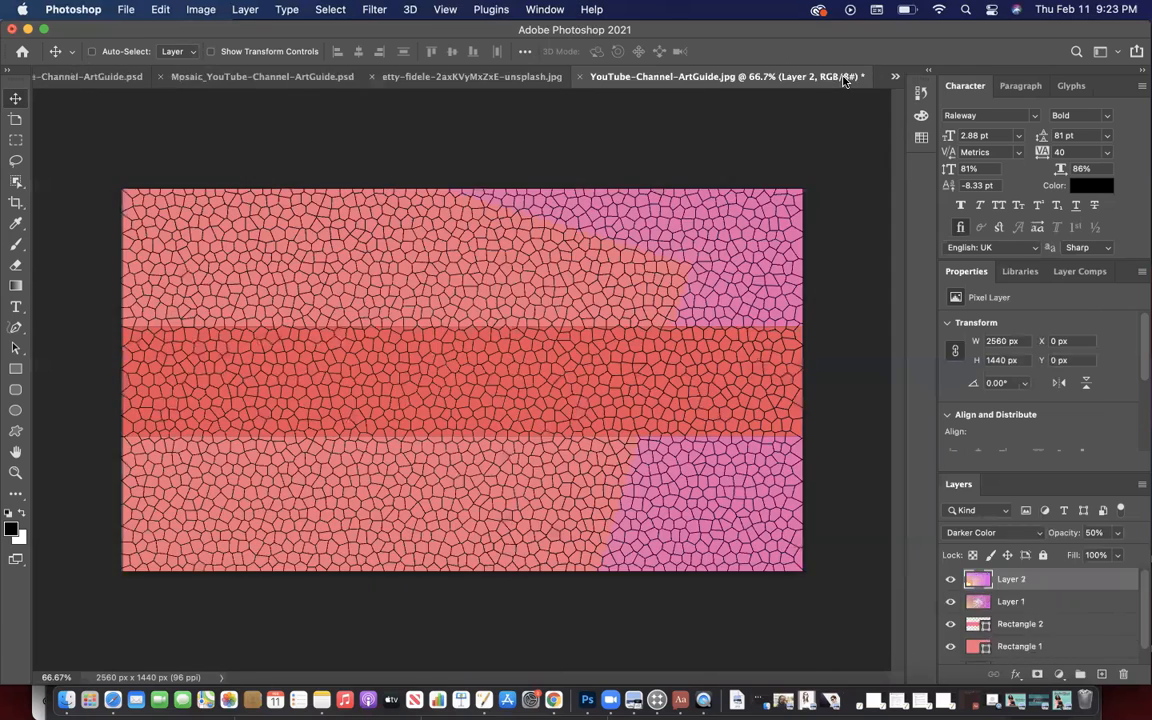